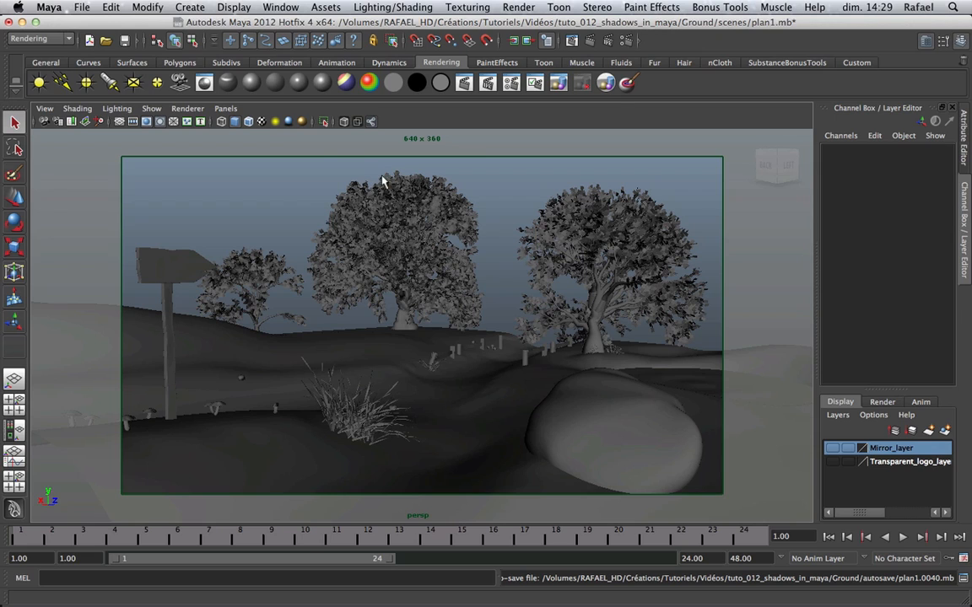
Create a directional light, raise it to about 3.6 in Y and rotate it to about -17, -148, -14 degrees
click(180, 6)
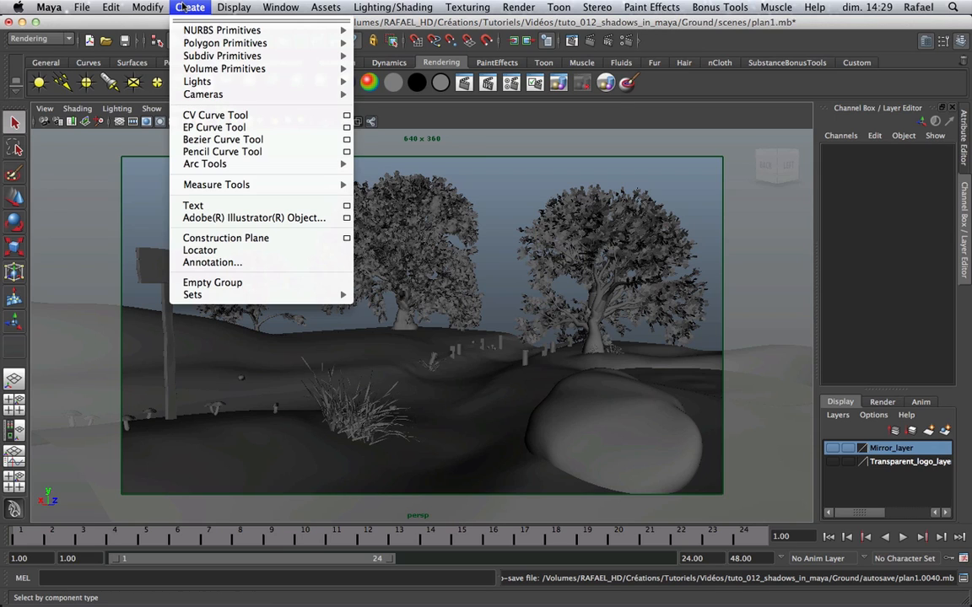
mouse_move(278, 81)
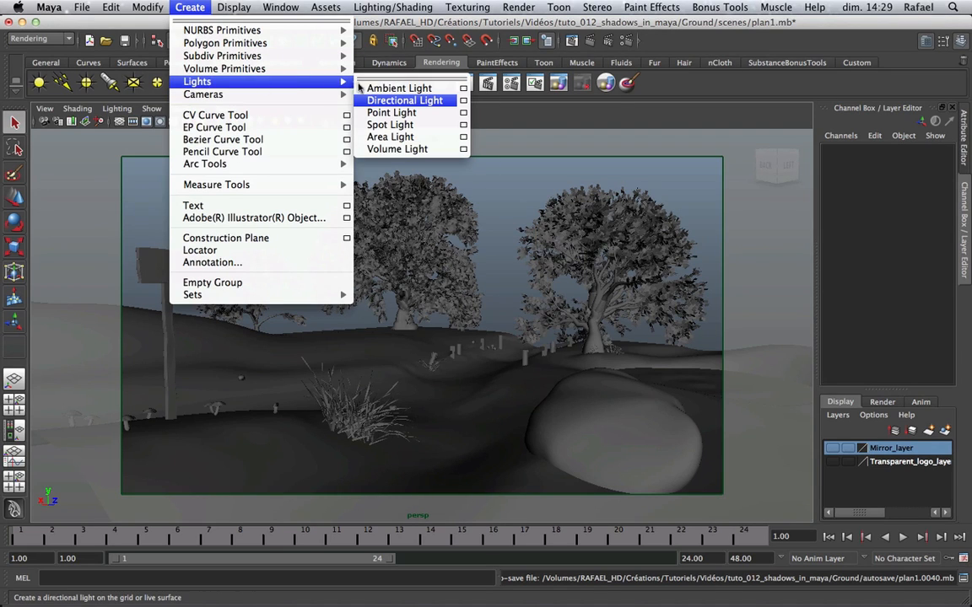
click(405, 100)
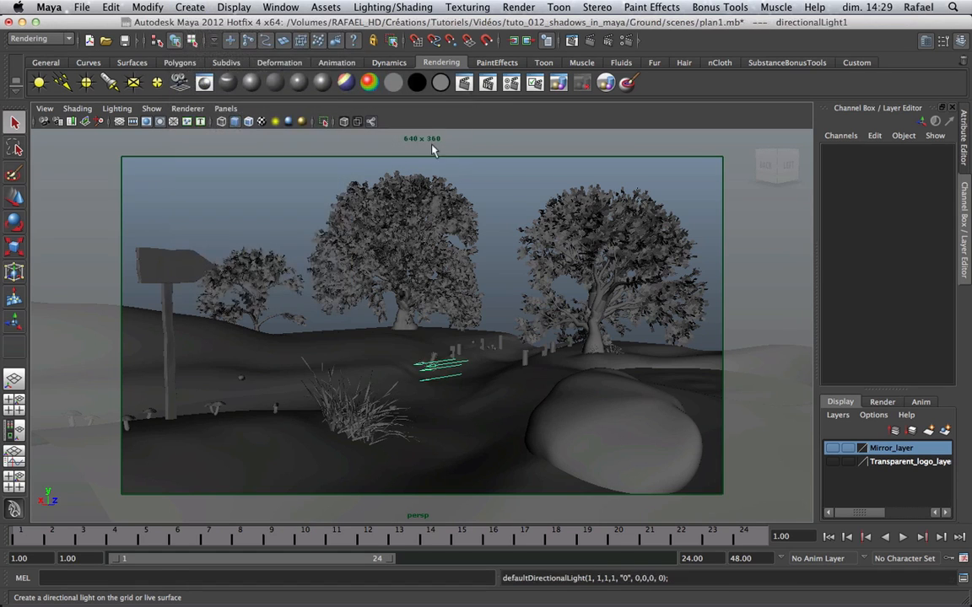
key(w)
drag(441, 319, 422, 260)
key(e)
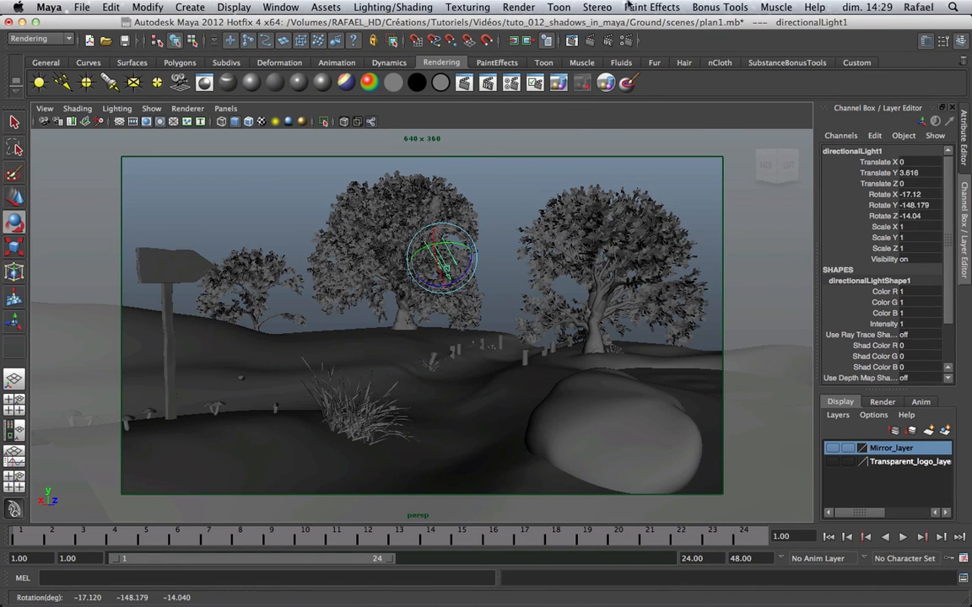
Render the current frame with Maya Software, inspect the directional lighting and close the render
click(591, 41)
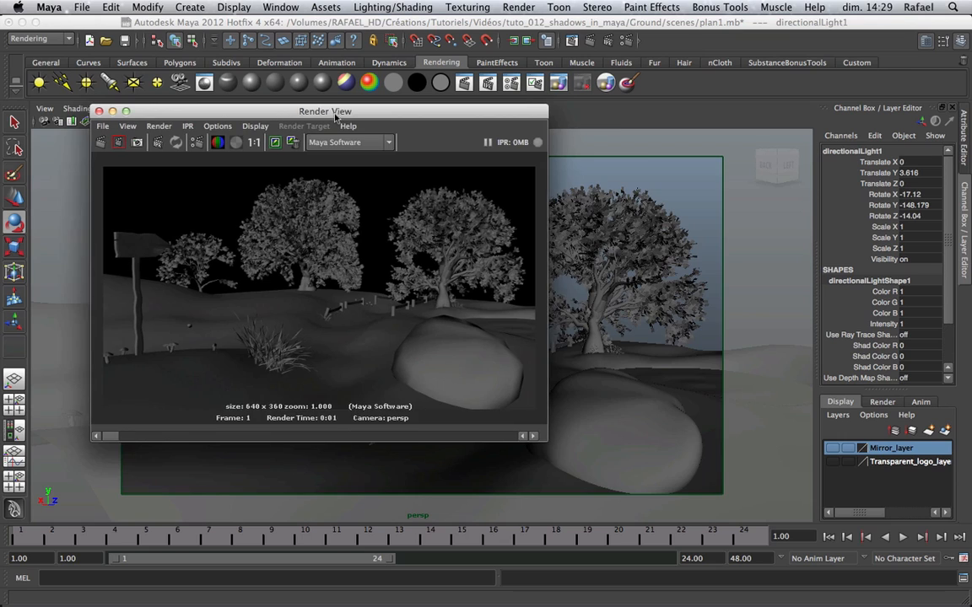
drag(330, 116, 366, 171)
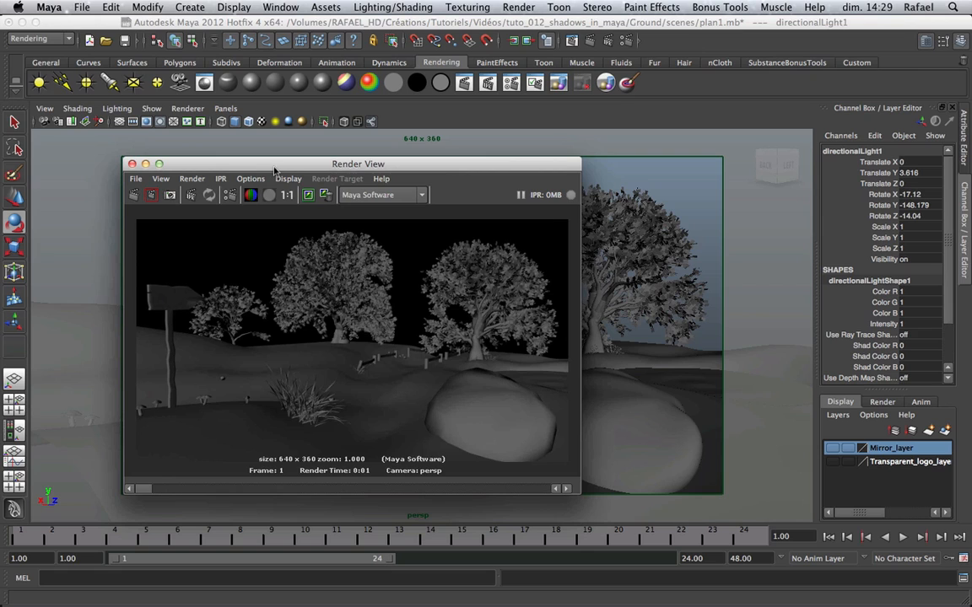
drag(273, 170, 379, 178)
click(214, 160)
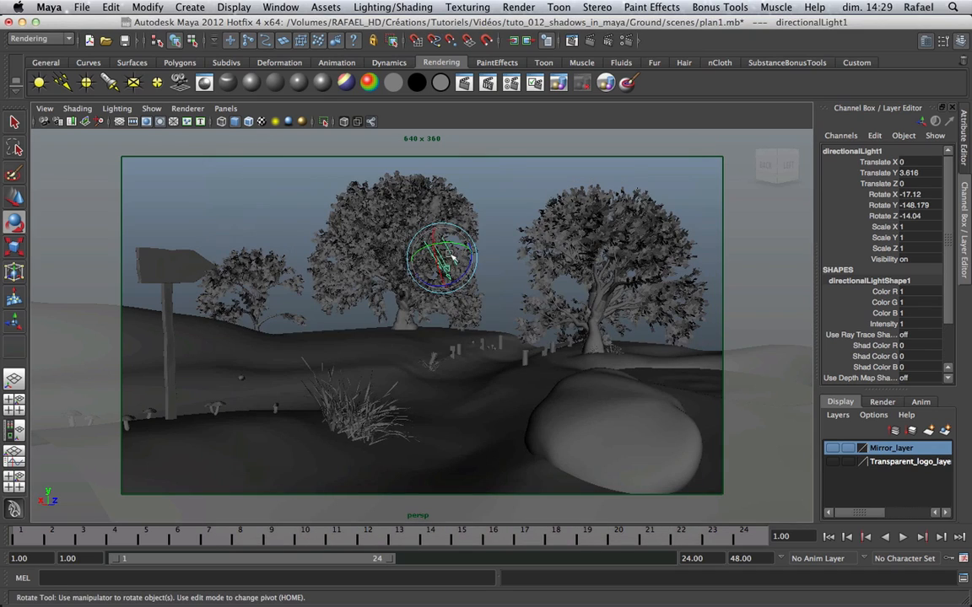
Move the directional light to about -1.1, 5.3, 1.3 between the two large trees and display its shape attributes
key(w)
drag(441, 256, 496, 210)
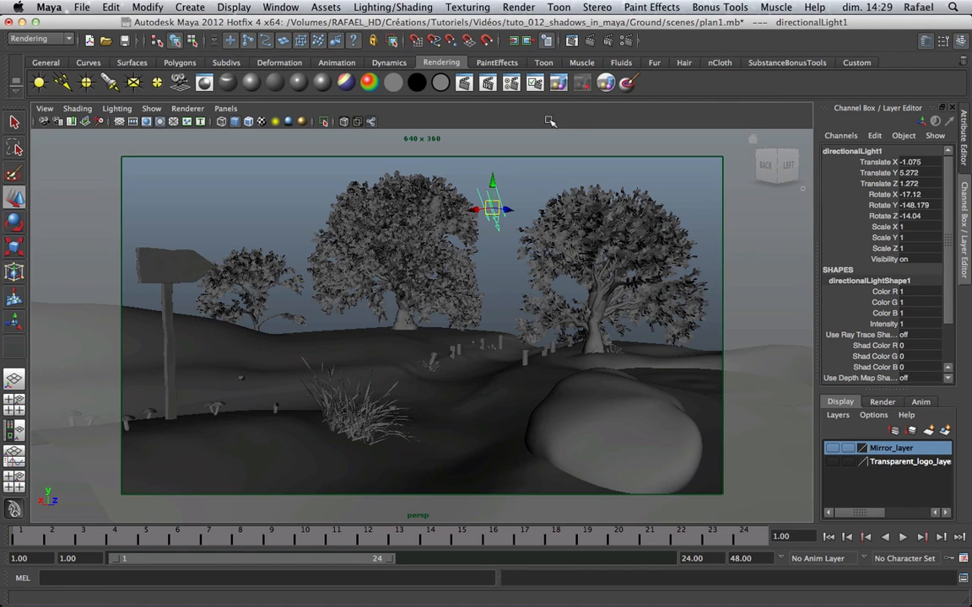
key(ctrl+a)
drag(755, 428, 758, 490)
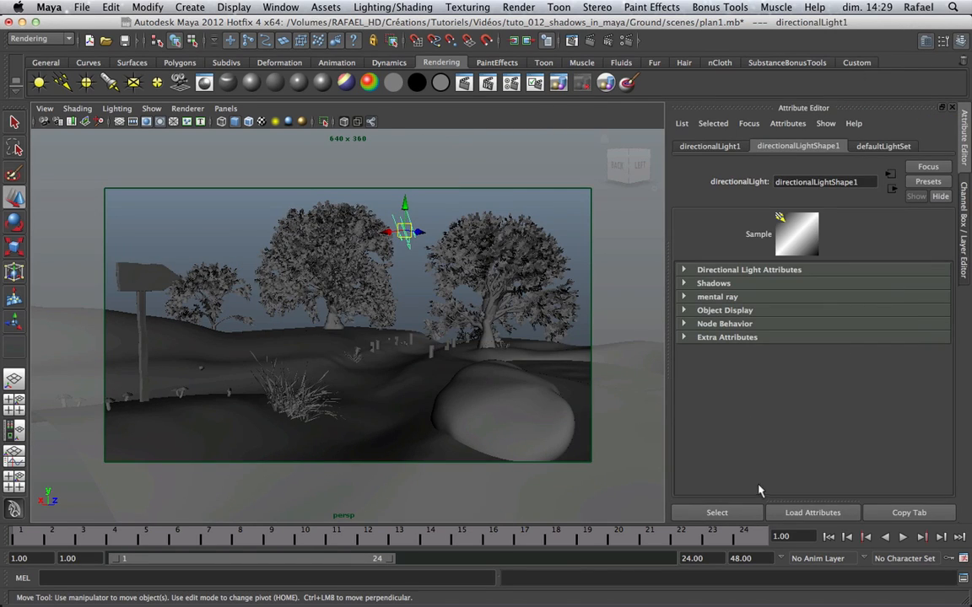
Expand the light's shadow settings and nudge the light to about -1.2, 5.5, 1.4
click(742, 270)
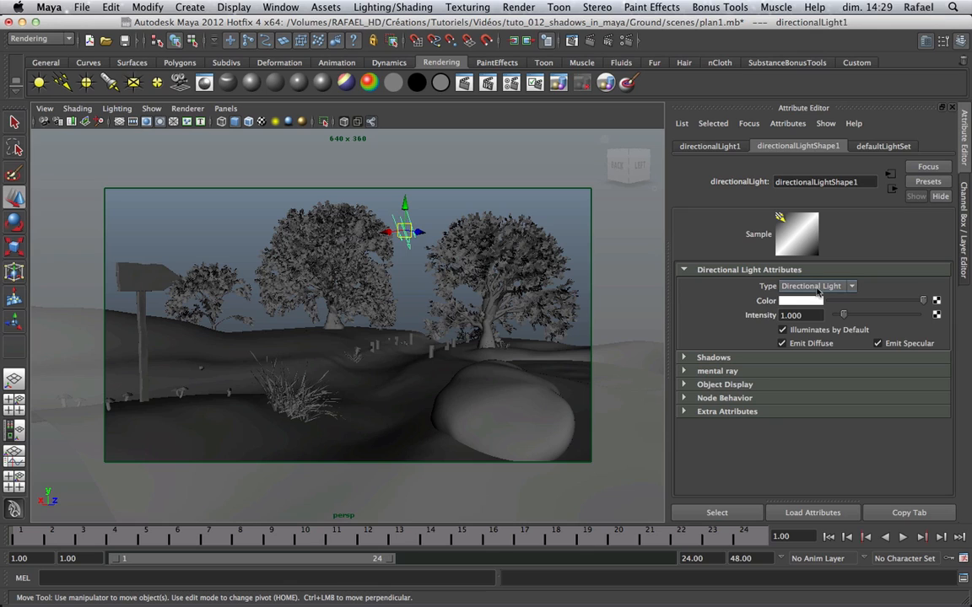
click(779, 270)
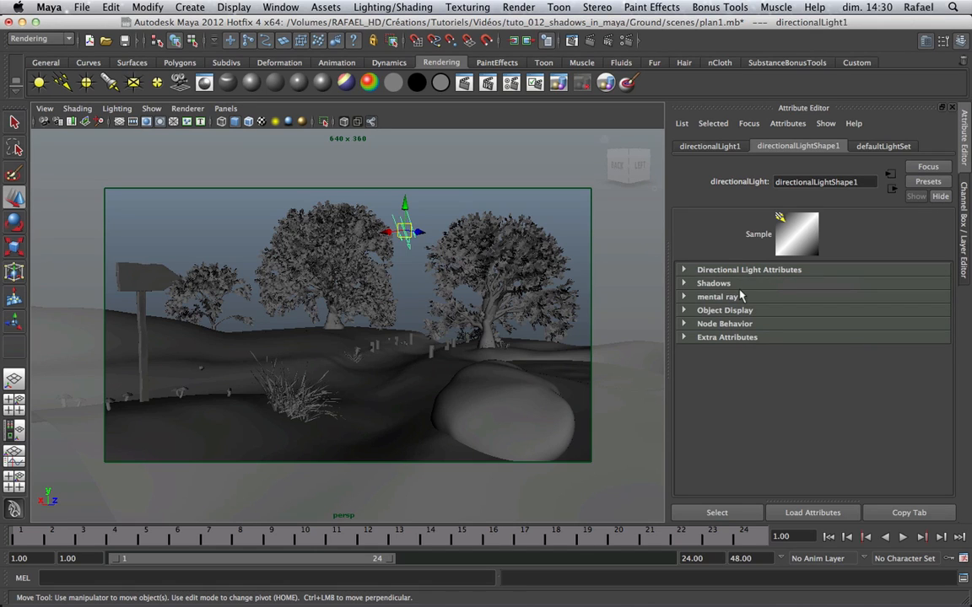
click(708, 284)
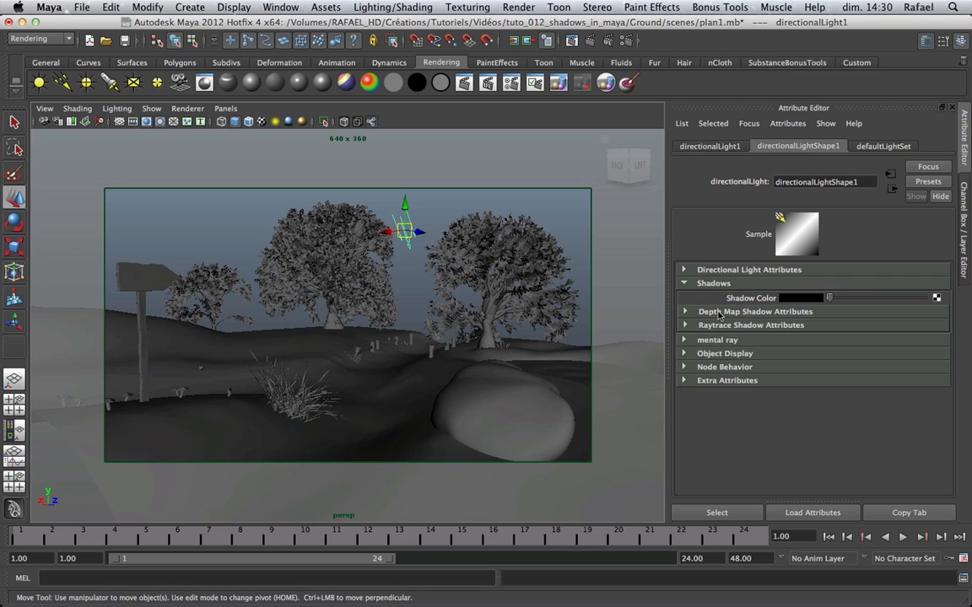
click(719, 312)
click(719, 313)
drag(405, 231, 410, 225)
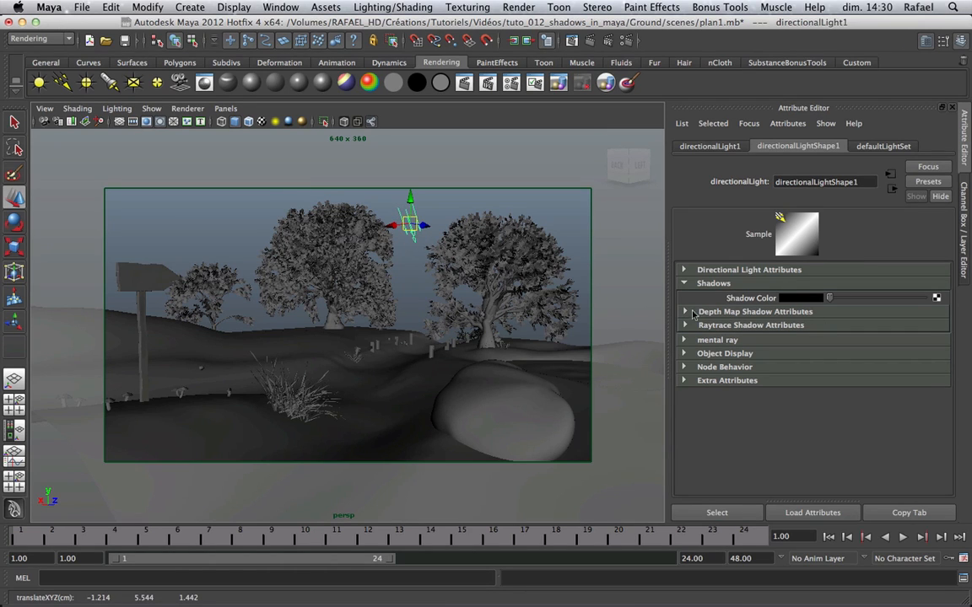
Expand the light's depth map and raytrace shadow attributes and compare the two groups of settings
click(725, 312)
scroll(740, 348, down, 5)
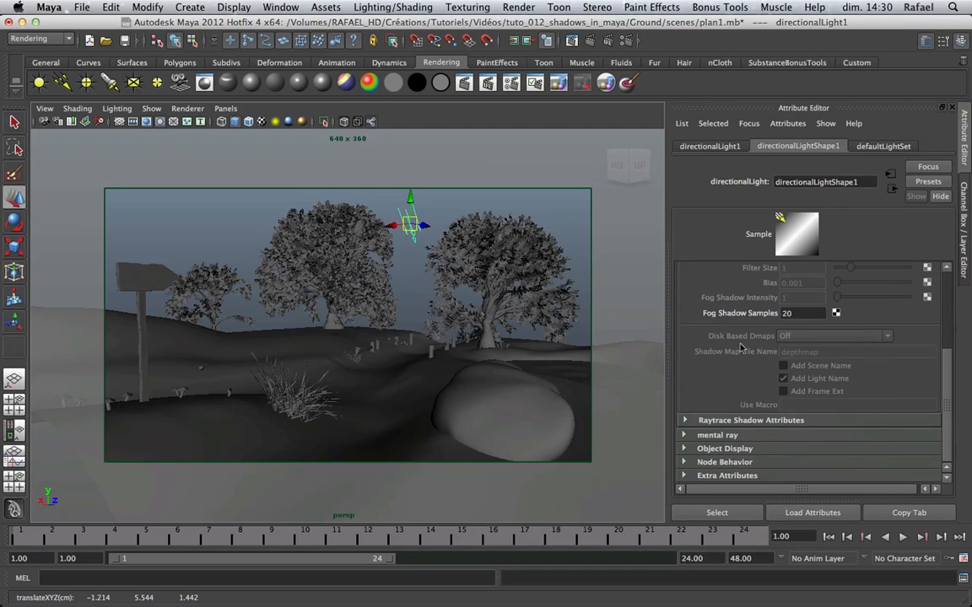
click(751, 420)
scroll(756, 373, down, 1)
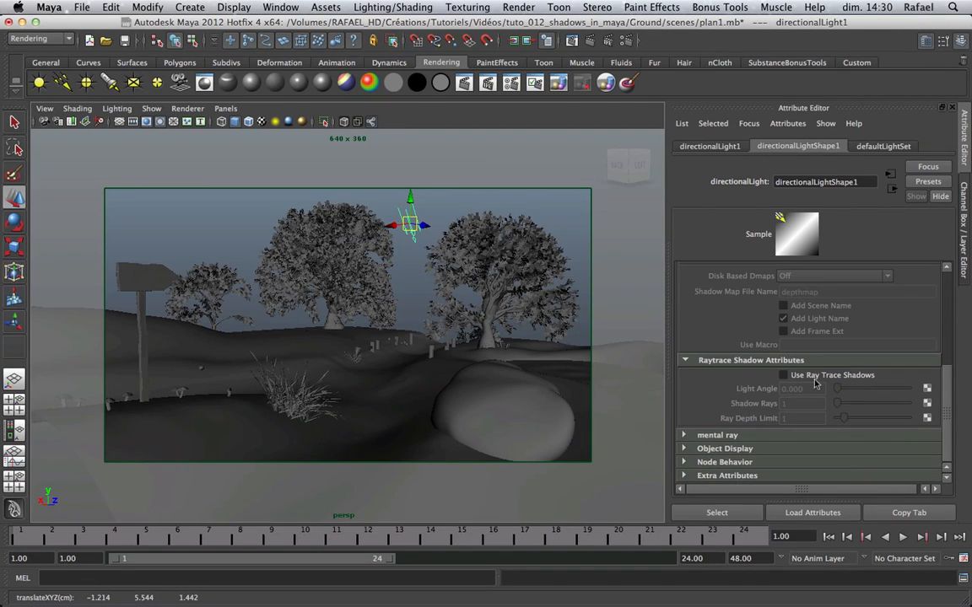
scroll(811, 375, up, 4)
scroll(802, 346, up, 1)
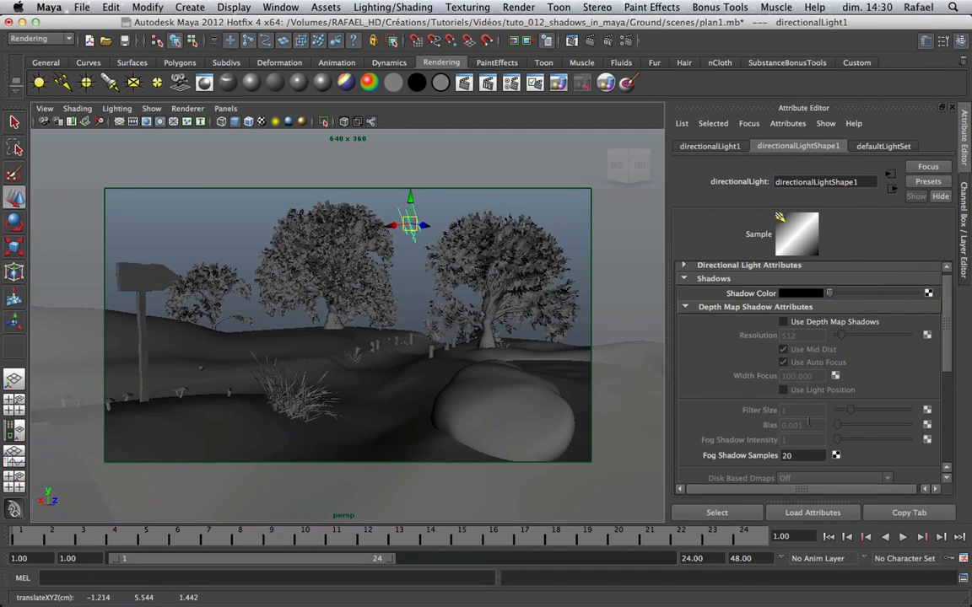
scroll(808, 423, down, 6)
scroll(808, 346, up, 6)
scroll(759, 311, down, 5)
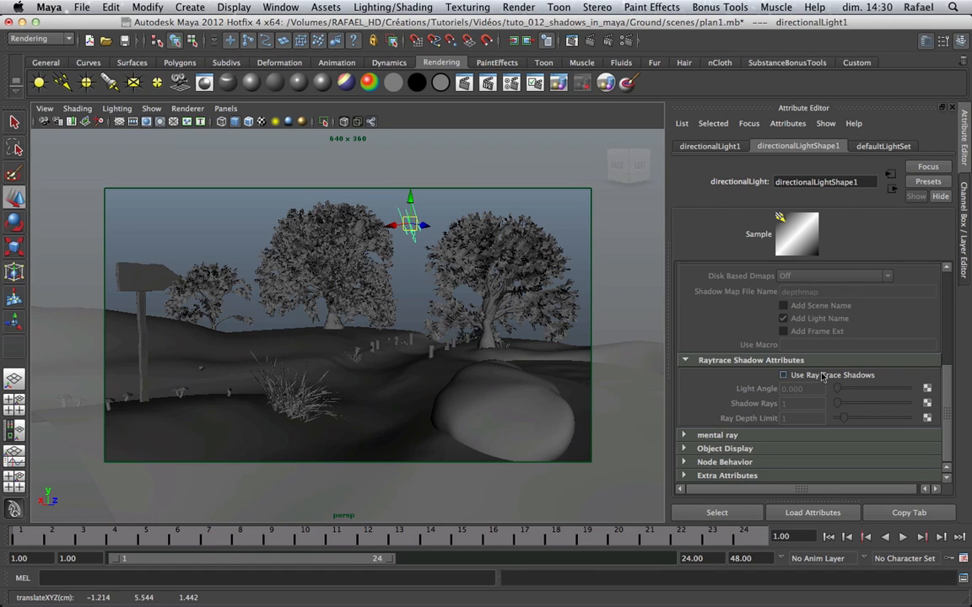
Try turning on ray trace shadows for the directional light
click(784, 375)
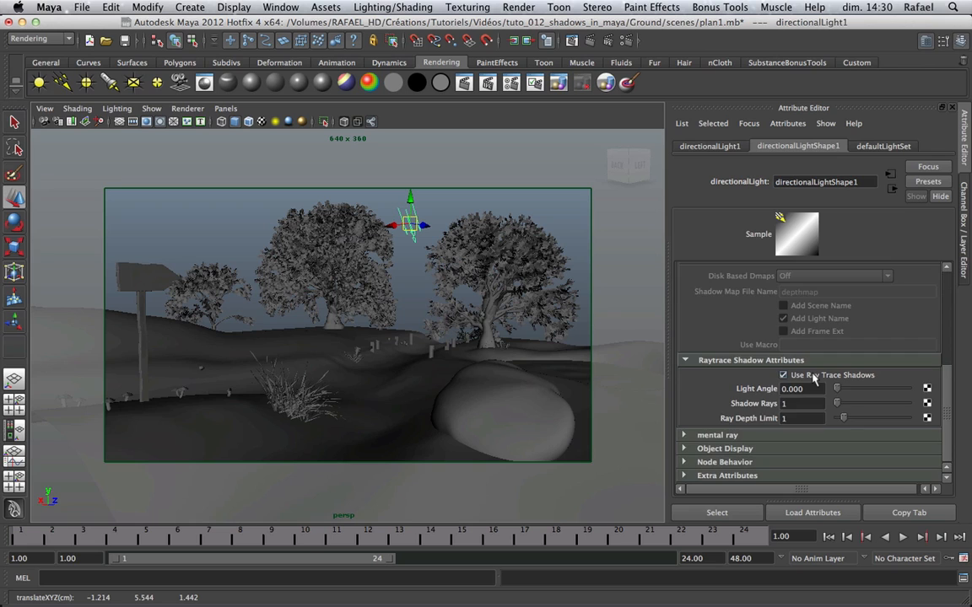
scroll(810, 371, up, 5)
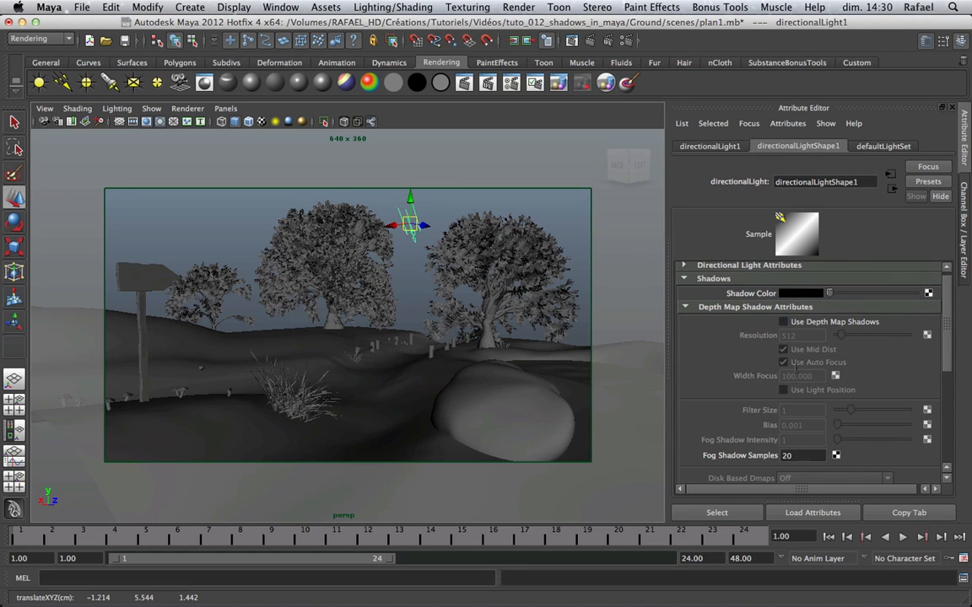
scroll(717, 295, down, 5)
scroll(810, 346, up, 4)
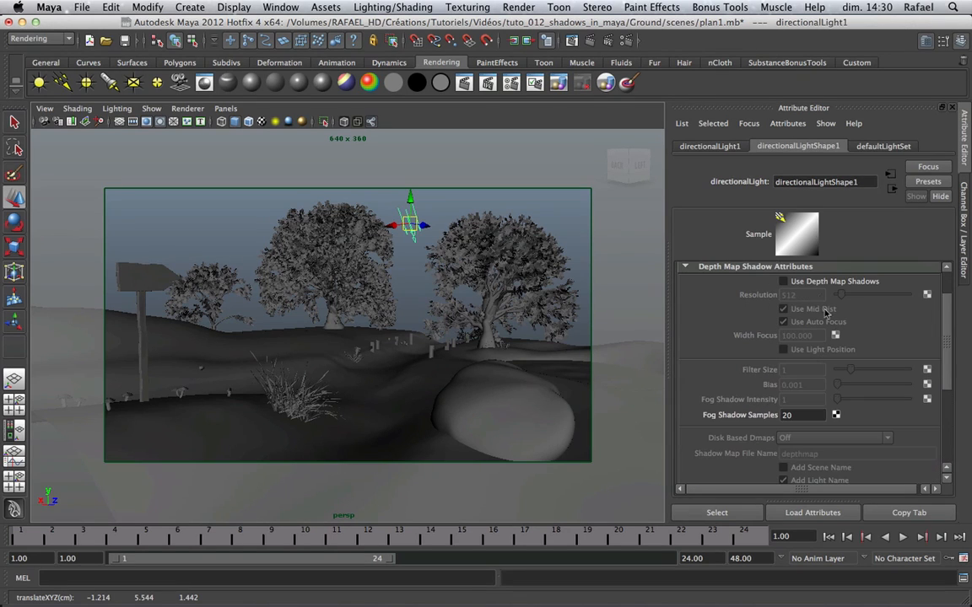
Turn on depth map shadows for the directional light and collapse its raytrace shadow attributes
click(786, 282)
scroll(810, 338, down, 4)
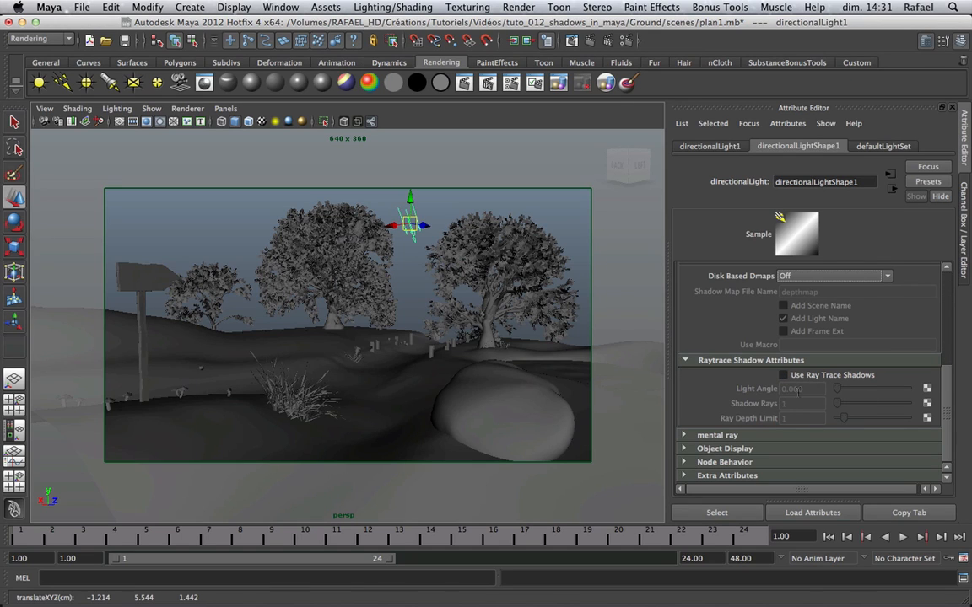
scroll(778, 402, up, 4)
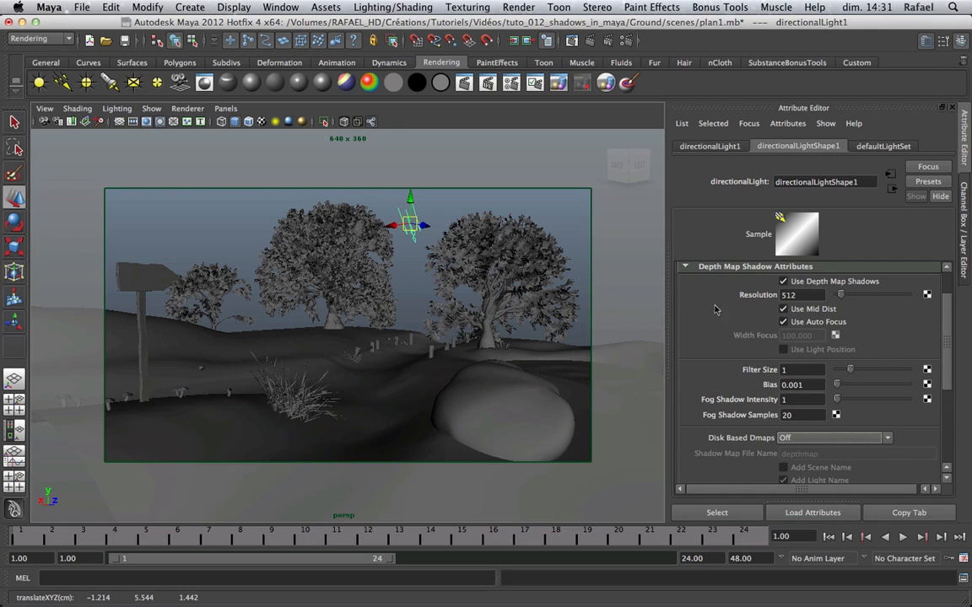
scroll(714, 309, down, 4)
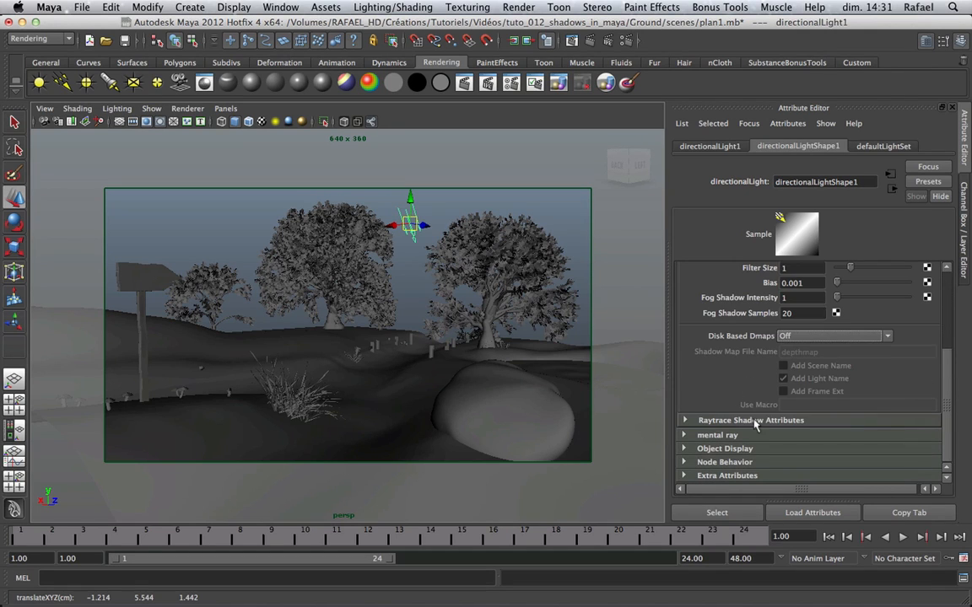
scroll(742, 405, up, 6)
scroll(764, 409, down, 2)
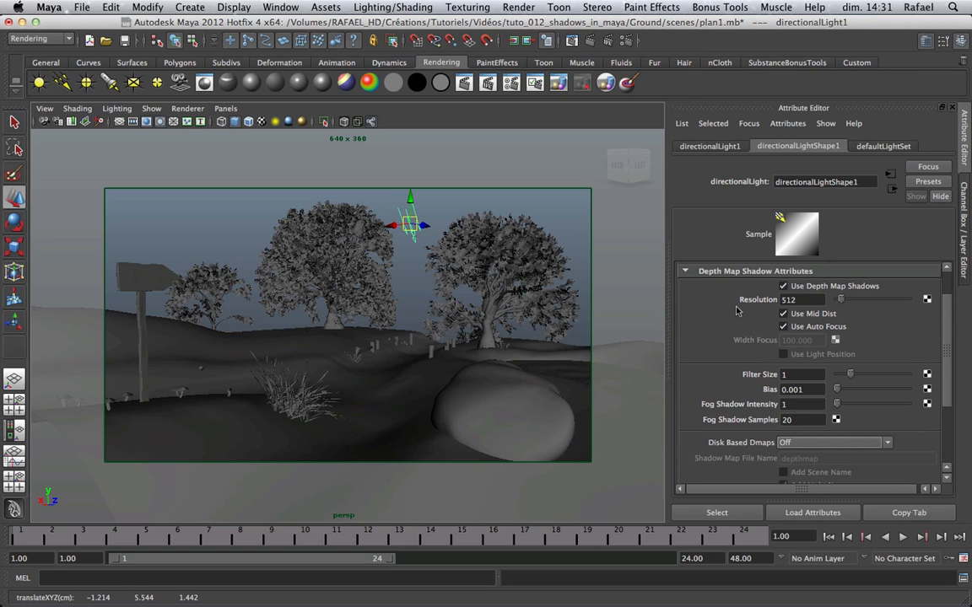
Render the current frame to check the depth map shadows, compare it with the viewport and close the render
click(530, 40)
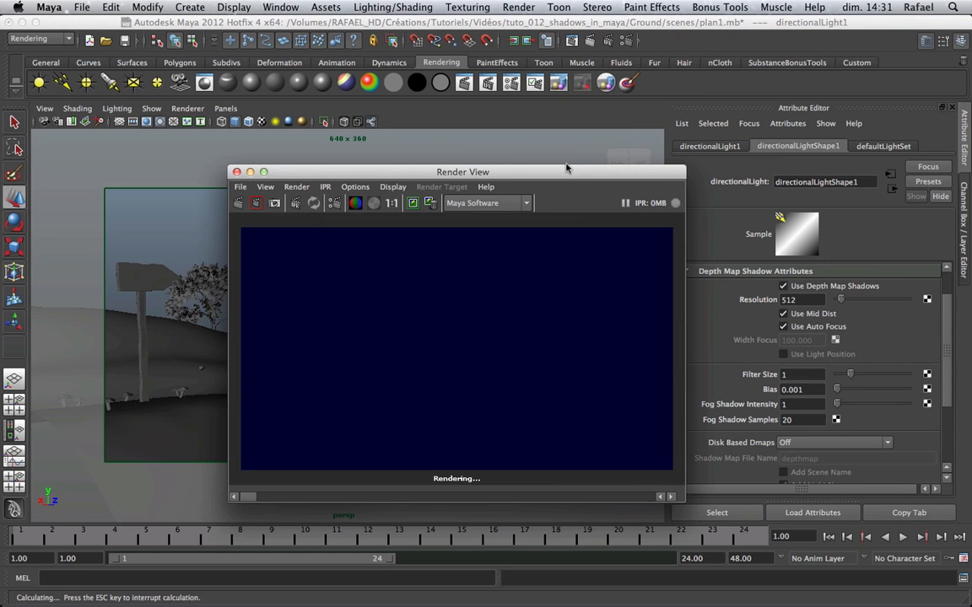
drag(566, 169, 635, 153)
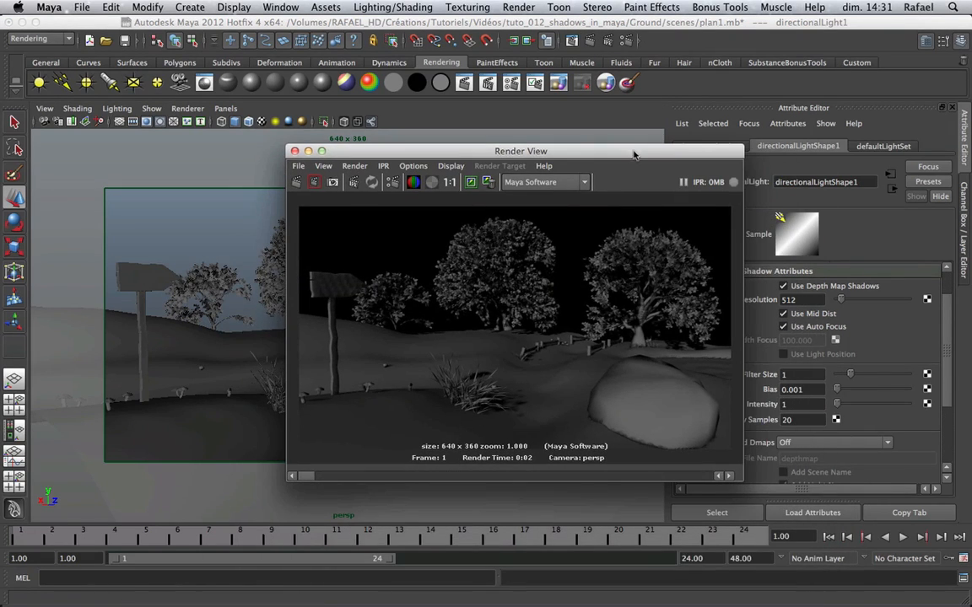
drag(485, 152, 649, 152)
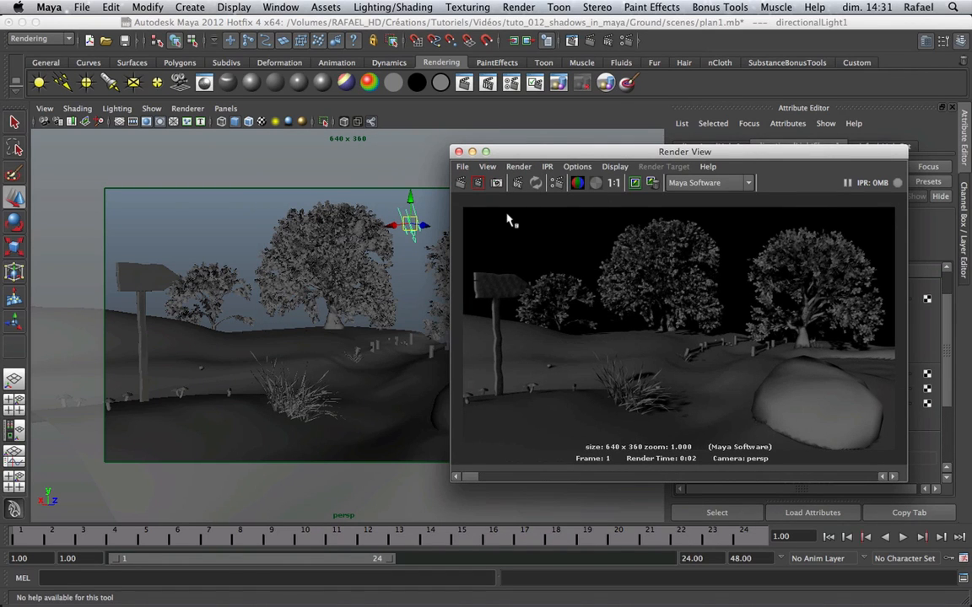
drag(514, 153, 574, 178)
click(530, 176)
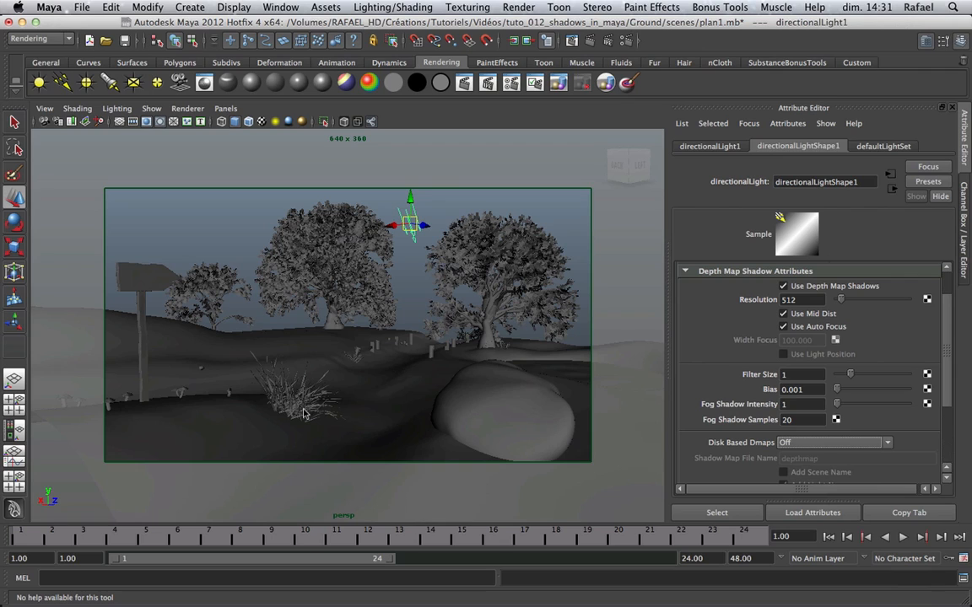
Make the perspective viewport display scene lights and shadows in High Quality mode
click(275, 124)
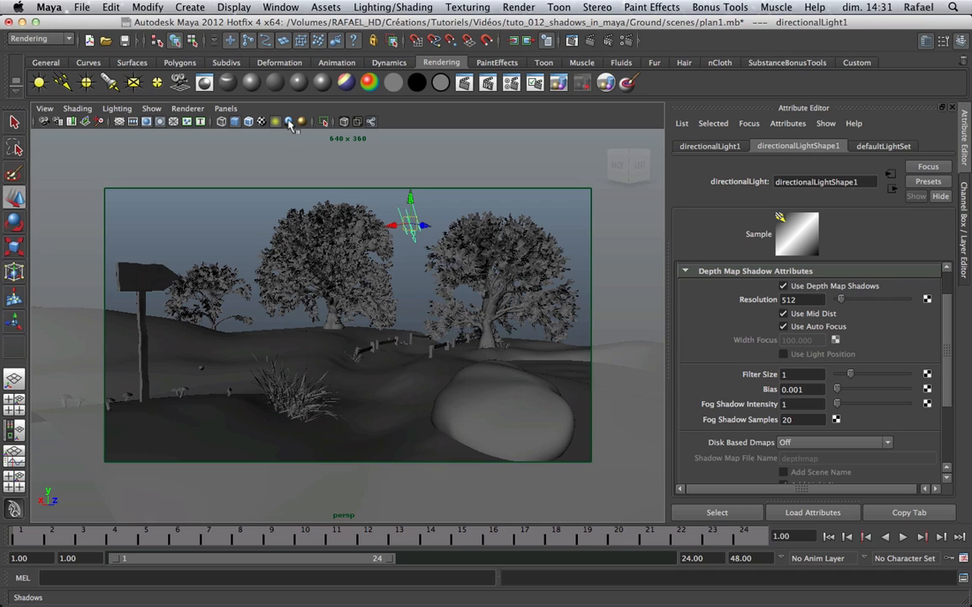
click(289, 123)
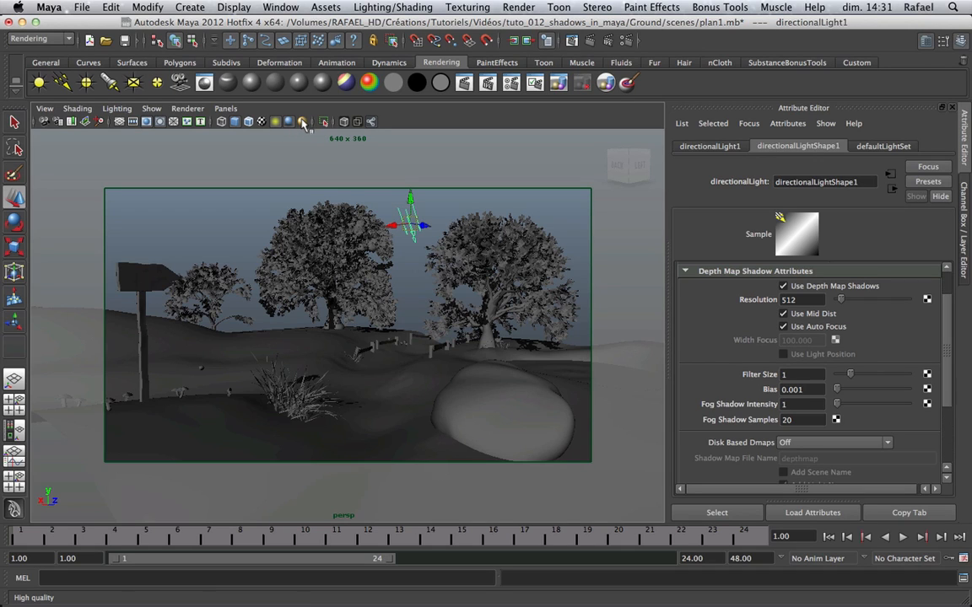
click(304, 123)
Rotate the directional light to about 5, -126, -29 degrees and render the frame again, keeping the render beside the light's attributes
key(e)
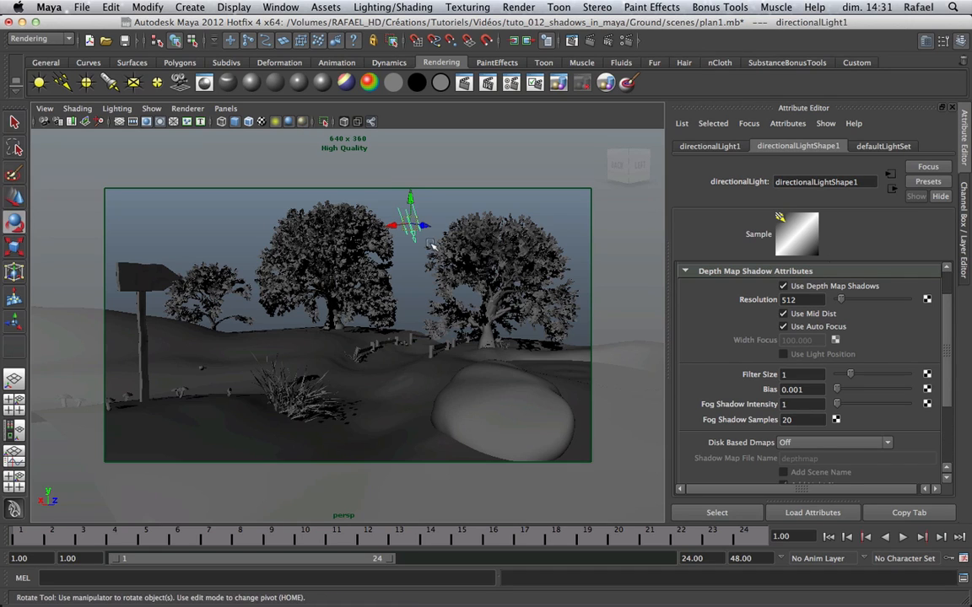
drag(427, 225, 434, 225)
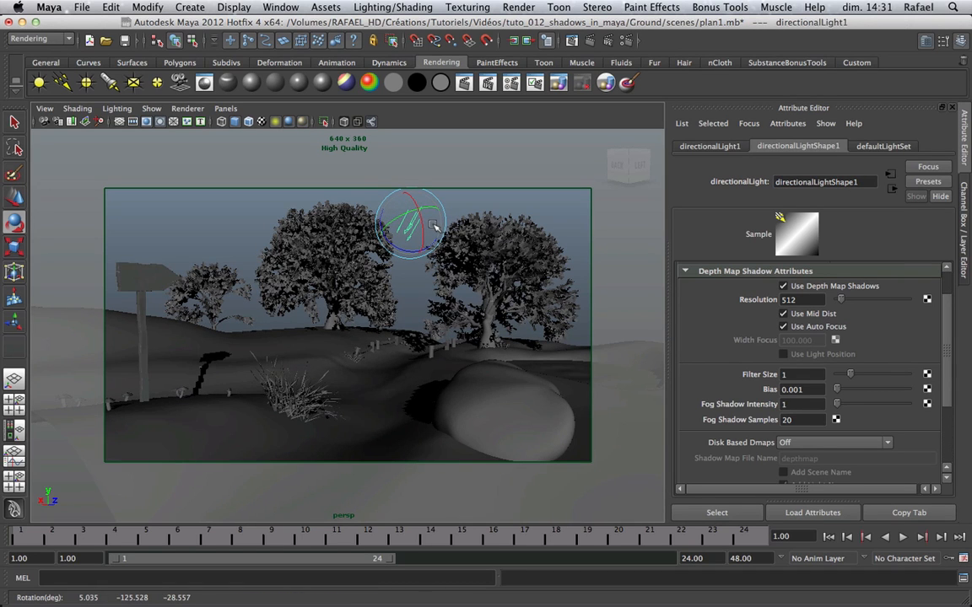
click(534, 40)
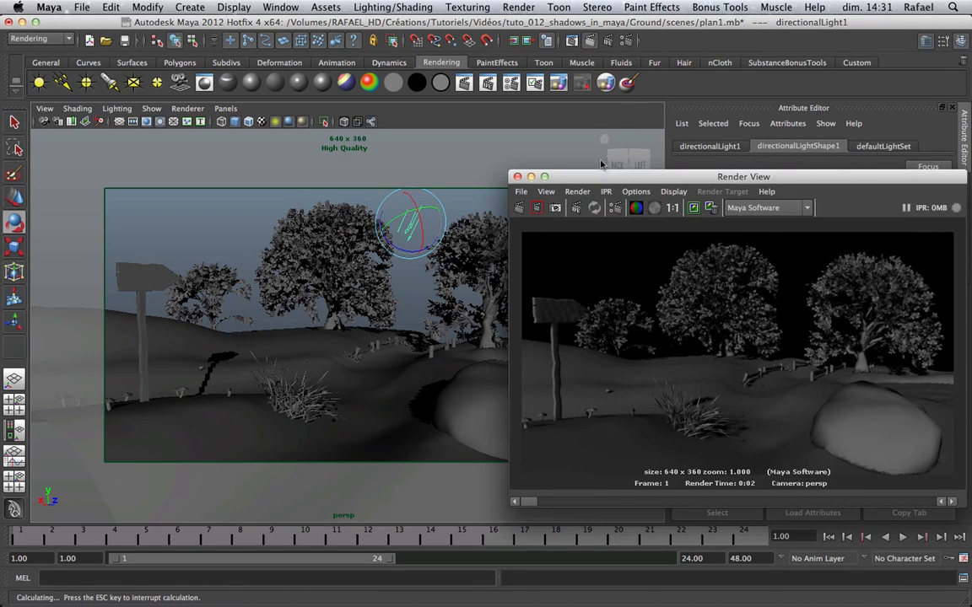
drag(608, 177, 359, 138)
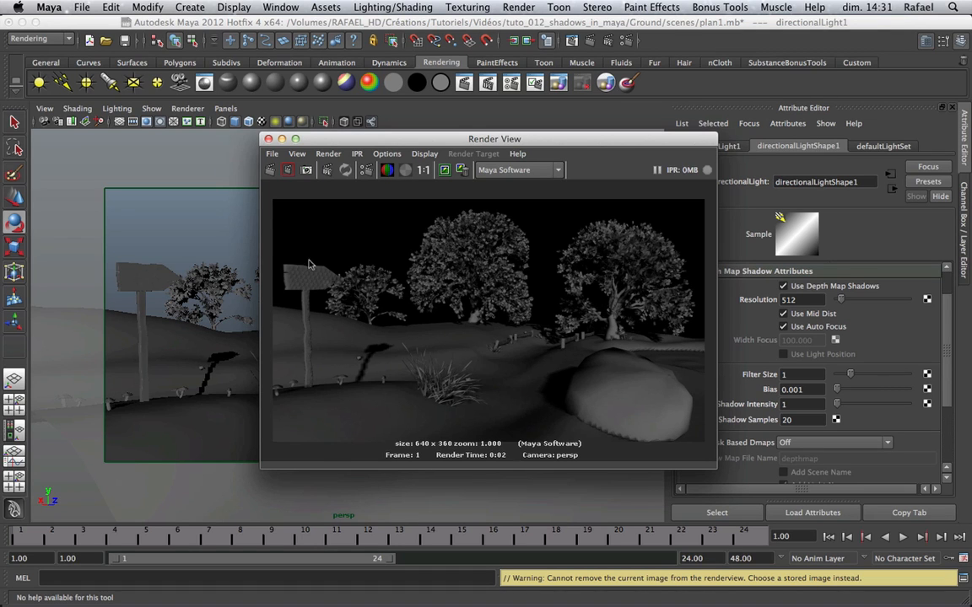
drag(319, 142, 98, 142)
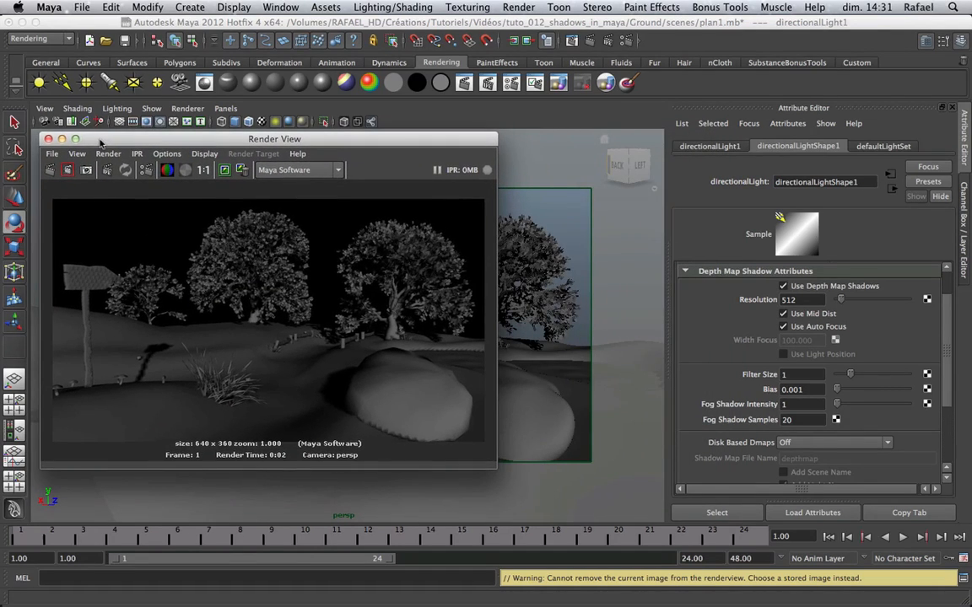
Compare the render with the viewport shadows and the directional light, keeping the render window beside the light's attributes
click(48, 138)
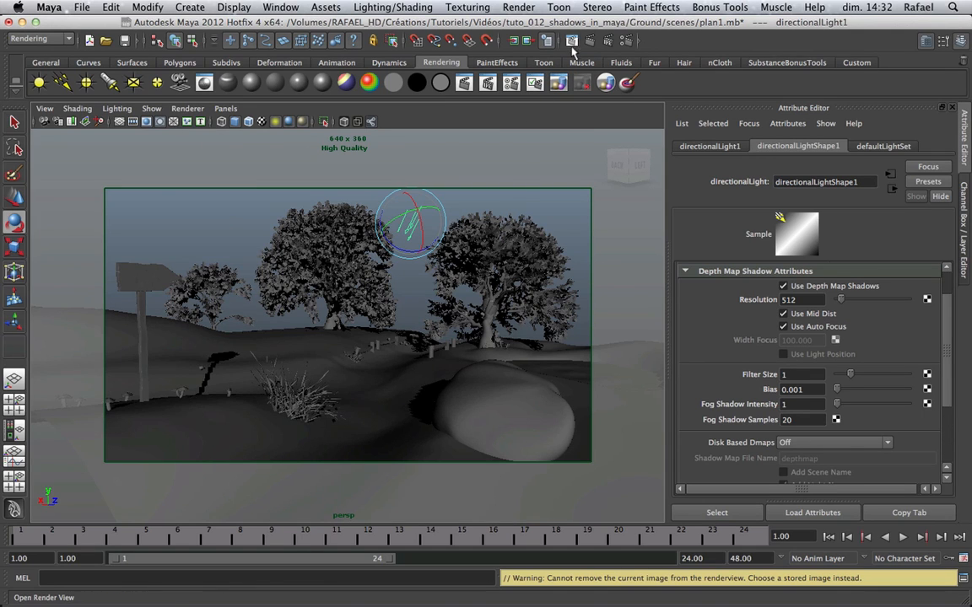
click(514, 39)
drag(391, 145, 385, 144)
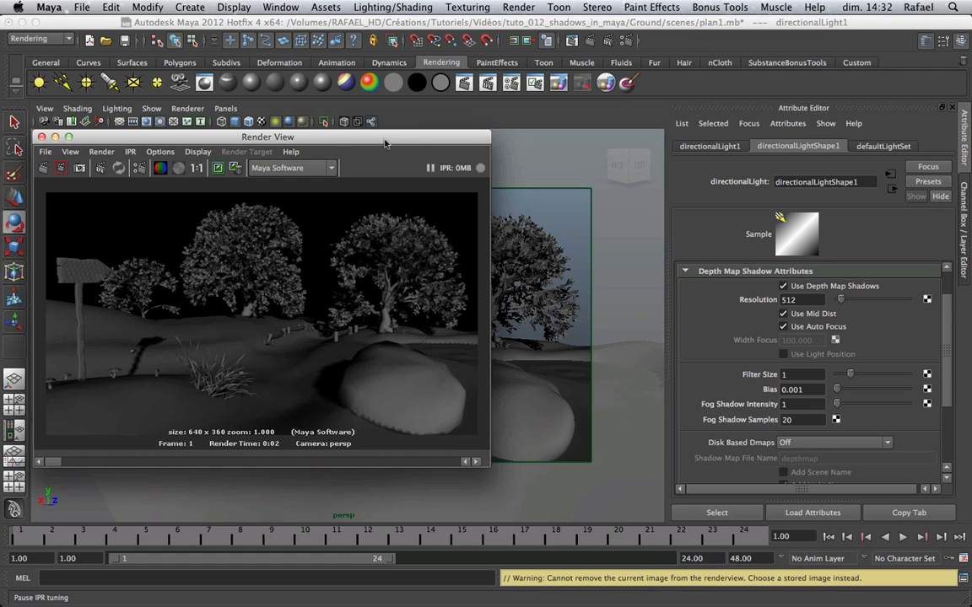
drag(385, 143, 383, 143)
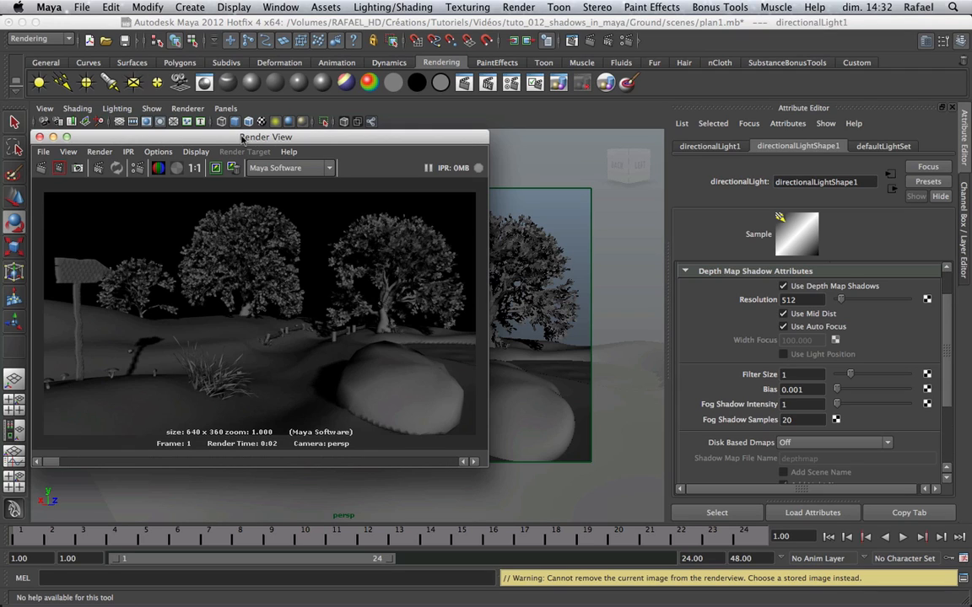
drag(241, 139, 417, 139)
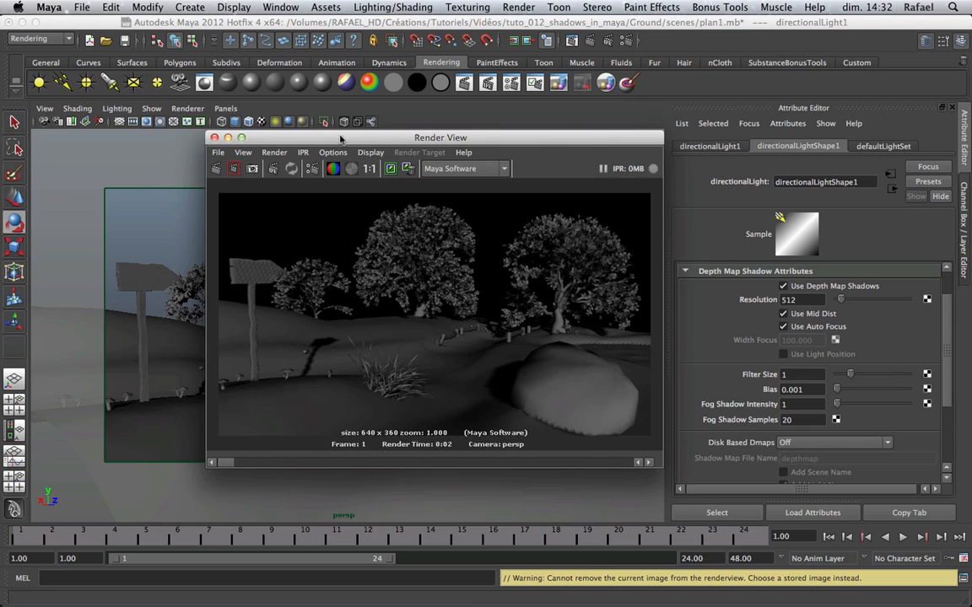
drag(358, 135, 325, 272)
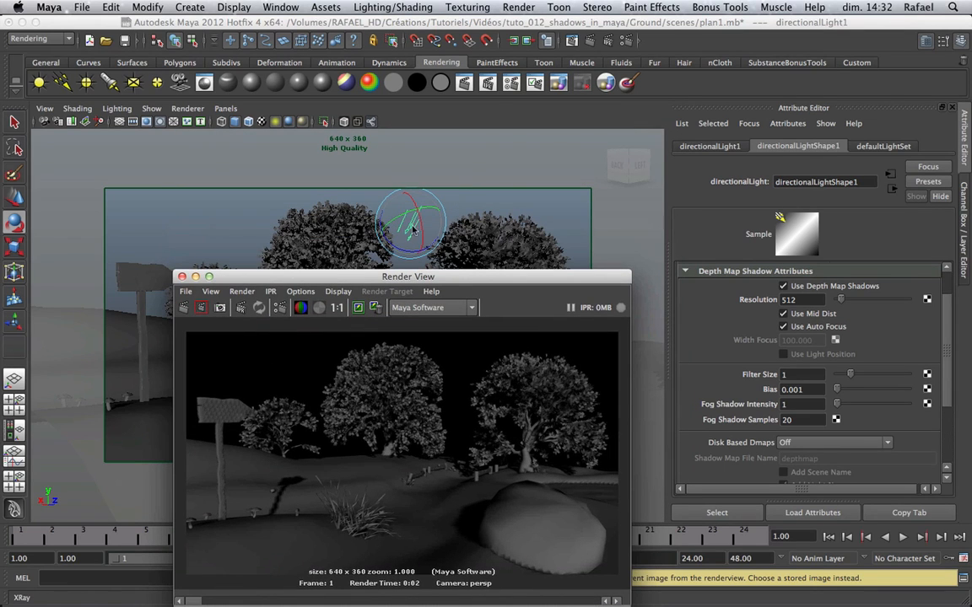
drag(414, 277, 273, 137)
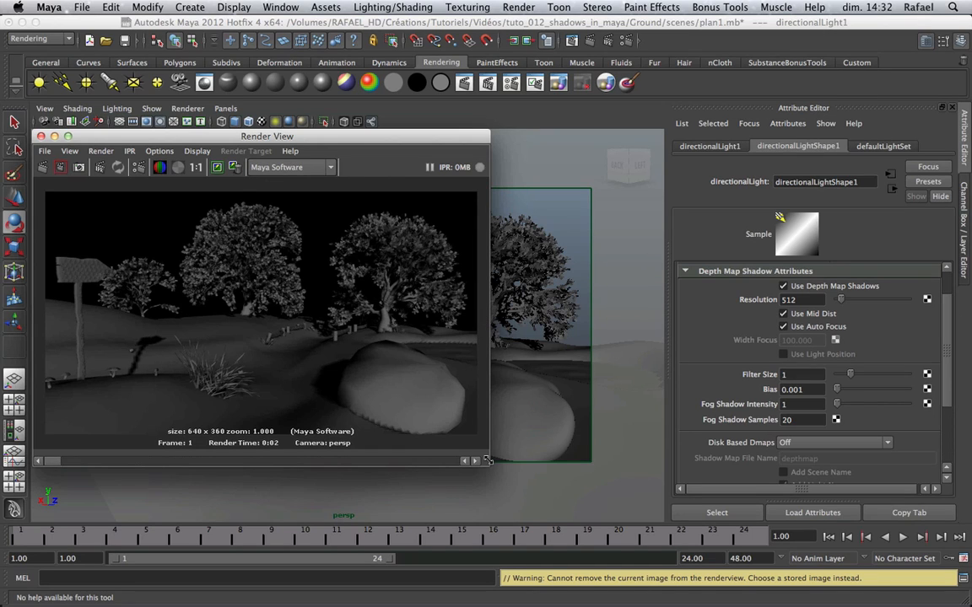
Enlarge the render window slightly without covering the light's depth map shadow attributes
drag(488, 465, 496, 489)
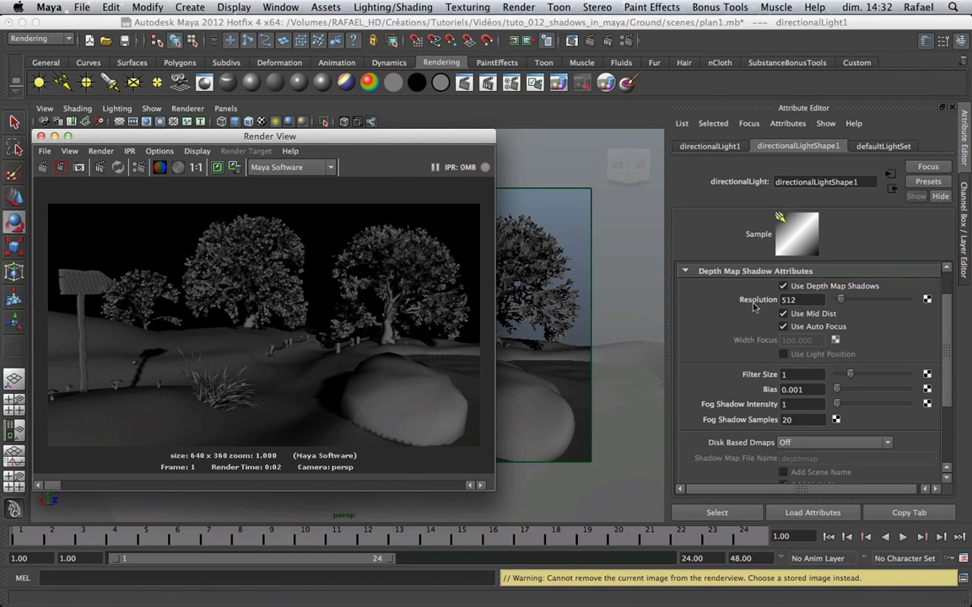
mouse_move(320, 136)
mouse_down()
mouse_move(376, 440)
mouse_move(355, 162)
mouse_move(321, 143)
mouse_up()
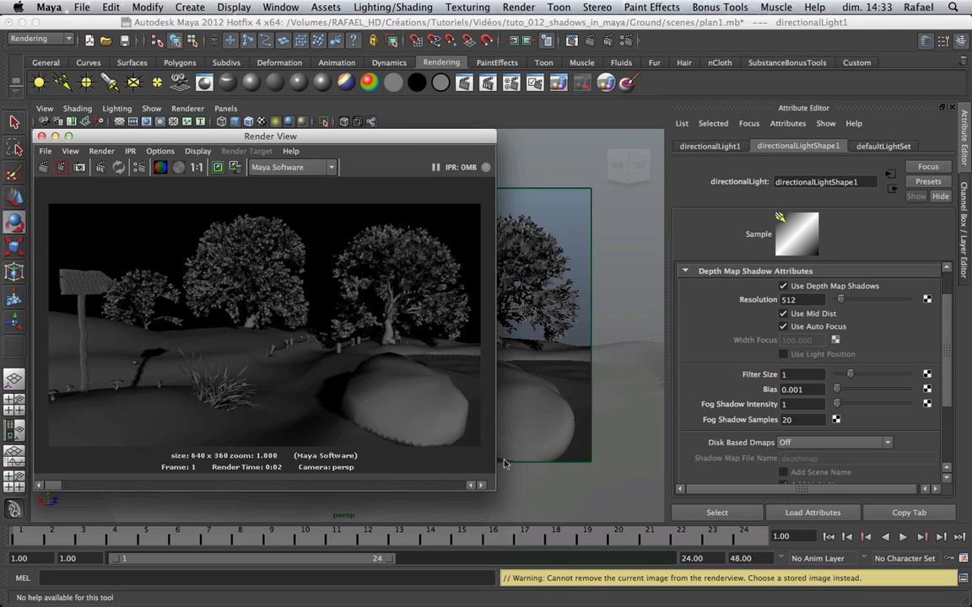
drag(494, 485, 501, 493)
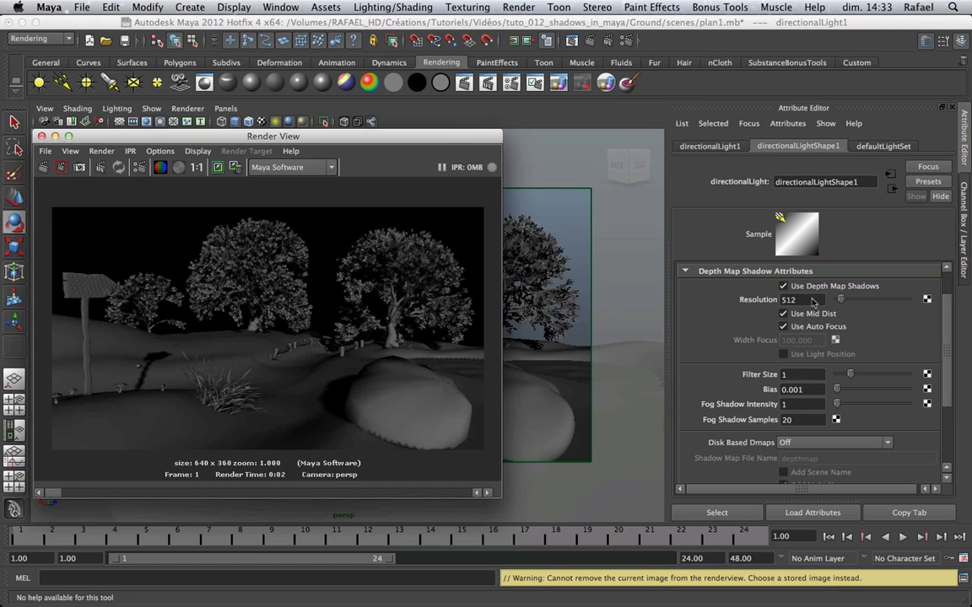
Examine the shading on the wooden signpost up close in the render made at 512 shadow resolution
click(786, 301)
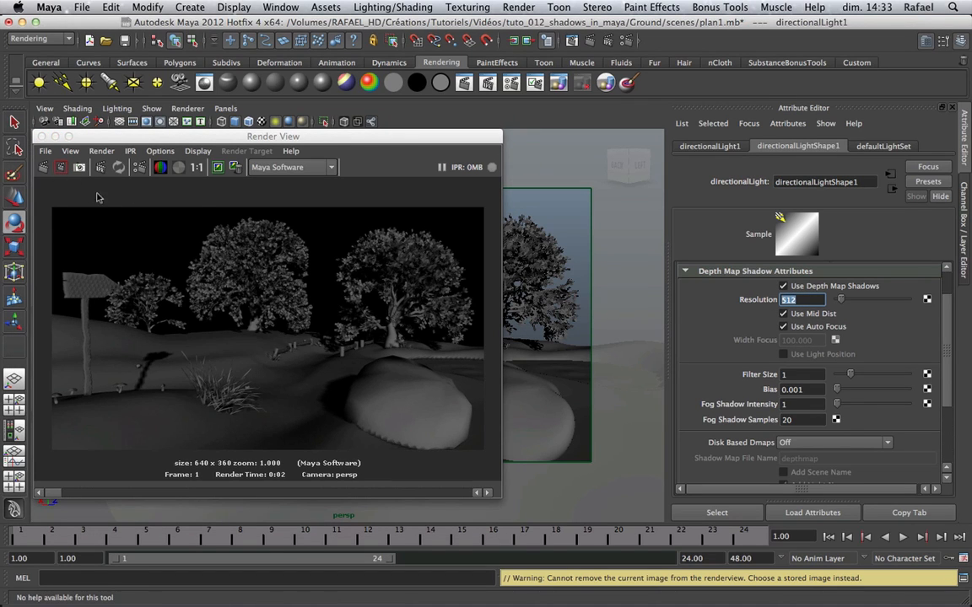
scroll(134, 327, up, 4)
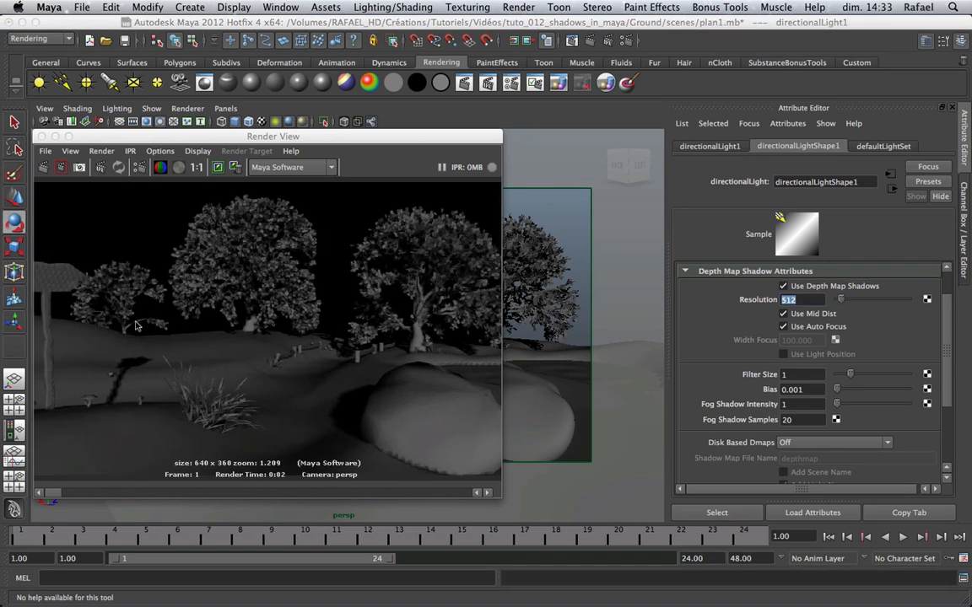
alt+middle_drag(134, 326, 364, 328)
scroll(367, 328, up, 5)
scroll(230, 214, up, 2)
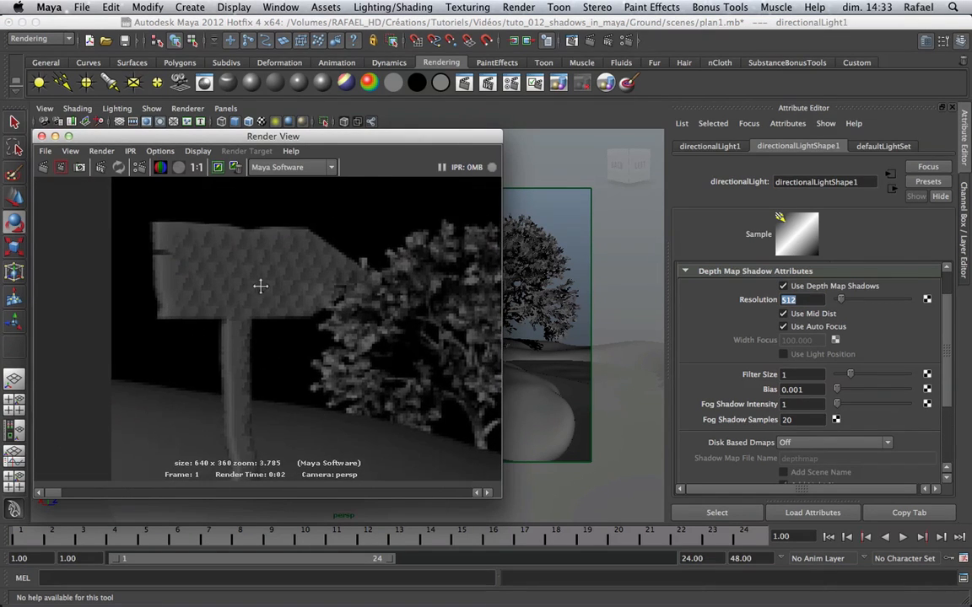
alt+middle_drag(301, 325, 261, 293)
scroll(269, 214, down, 2)
scroll(221, 272, down, 6)
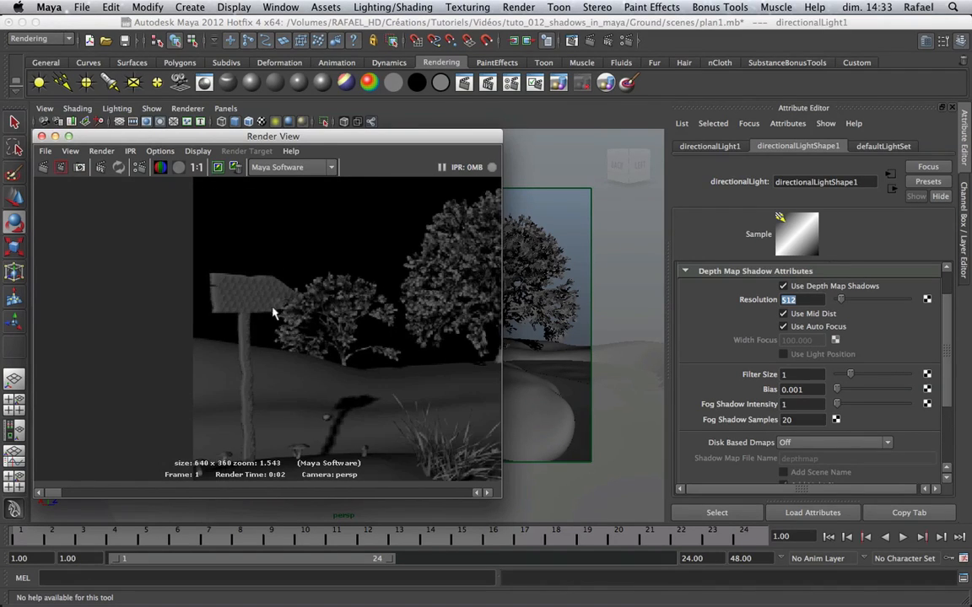
Examine the edges of the signpost's shadow on the ground up close, and return to the overall render
alt+middle_drag(309, 334, 260, 241)
scroll(260, 240, up, 4)
scroll(260, 243, up, 3)
alt+middle_drag(329, 233, 271, 352)
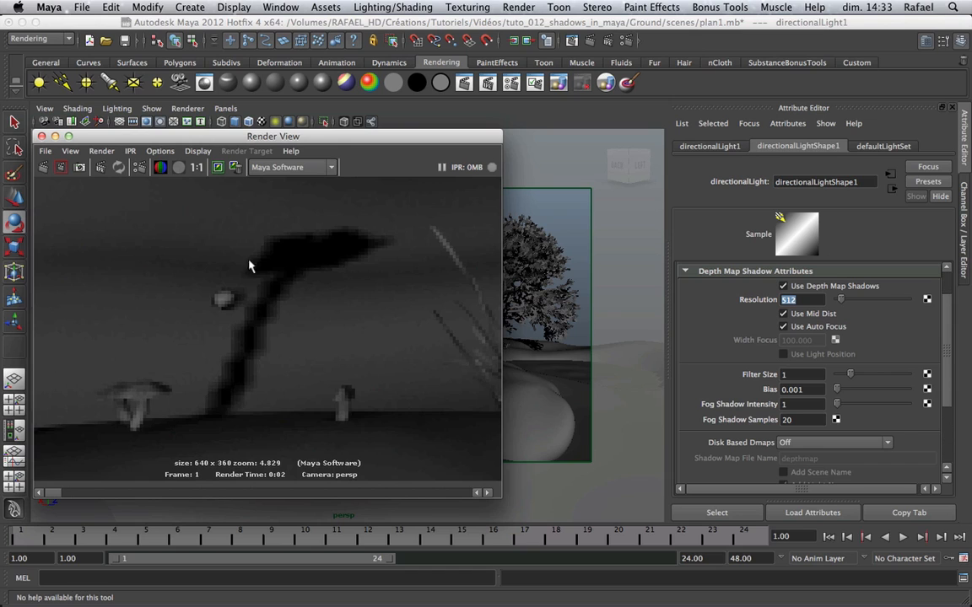
scroll(277, 325, down, 10)
alt+middle_drag(342, 284, 242, 290)
scroll(242, 290, up, 2)
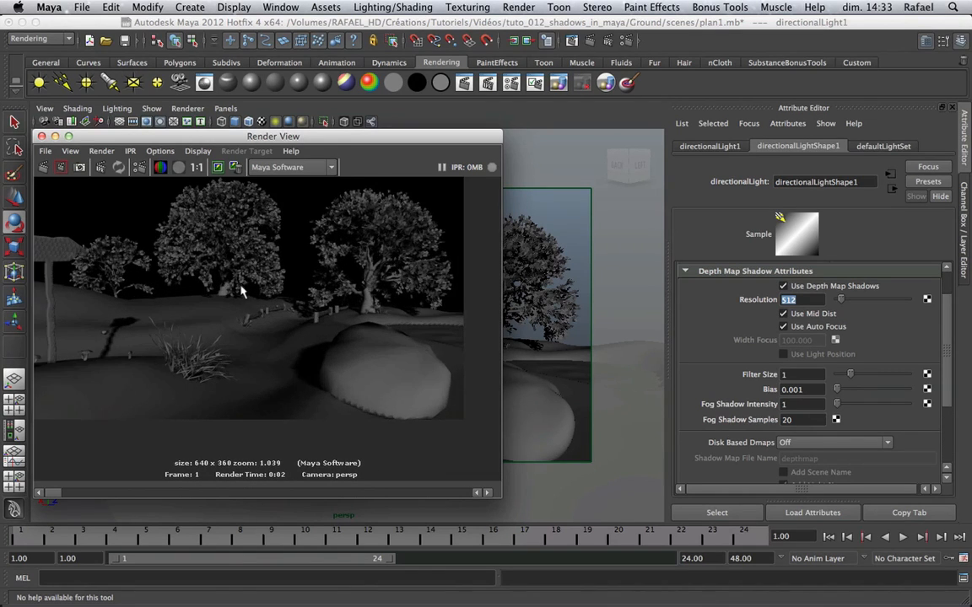
scroll(242, 291, up, 1)
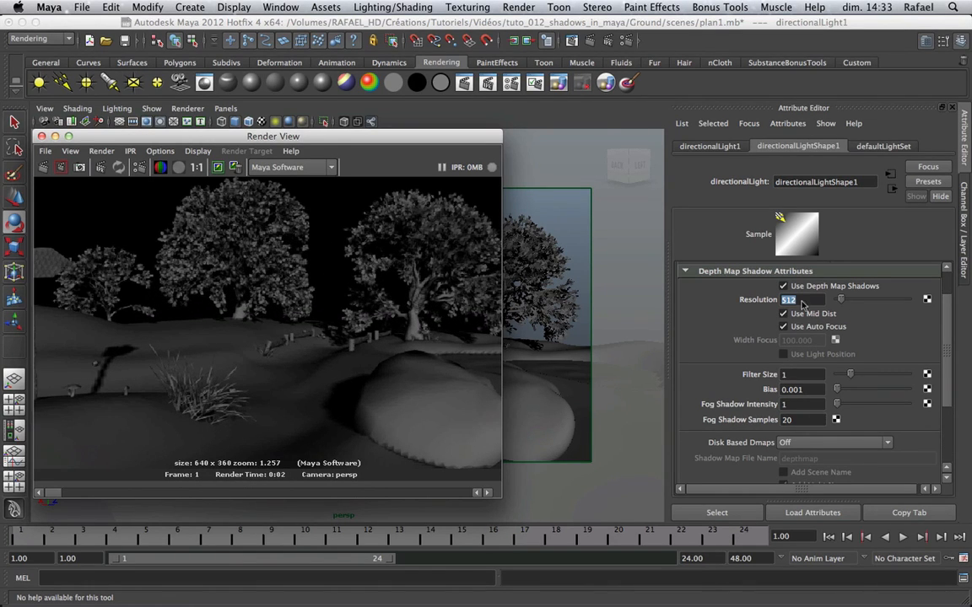
Set the directional light's depth map shadow resolution to 1024 and render the frame again
drag(804, 301, 744, 305)
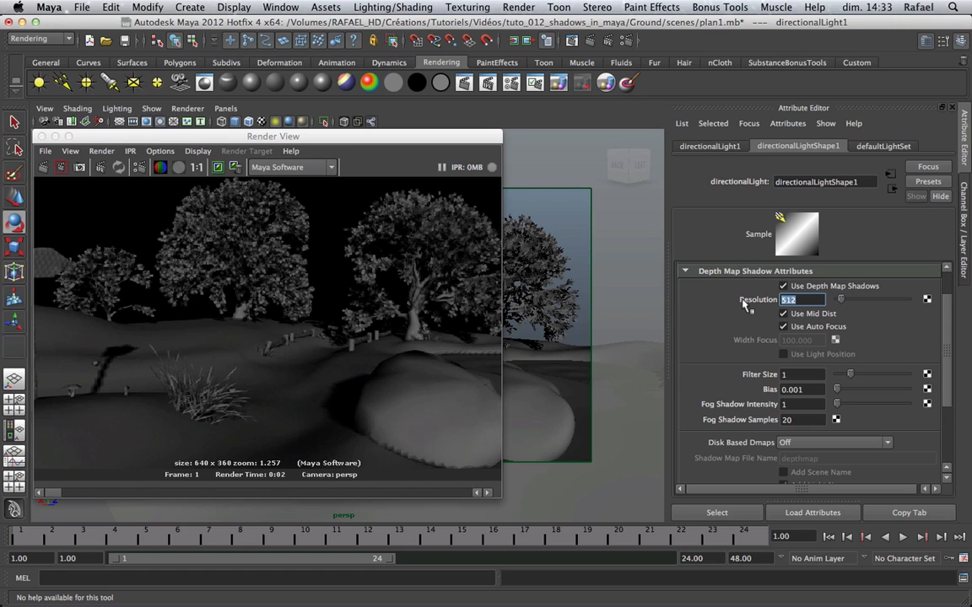
text(1)
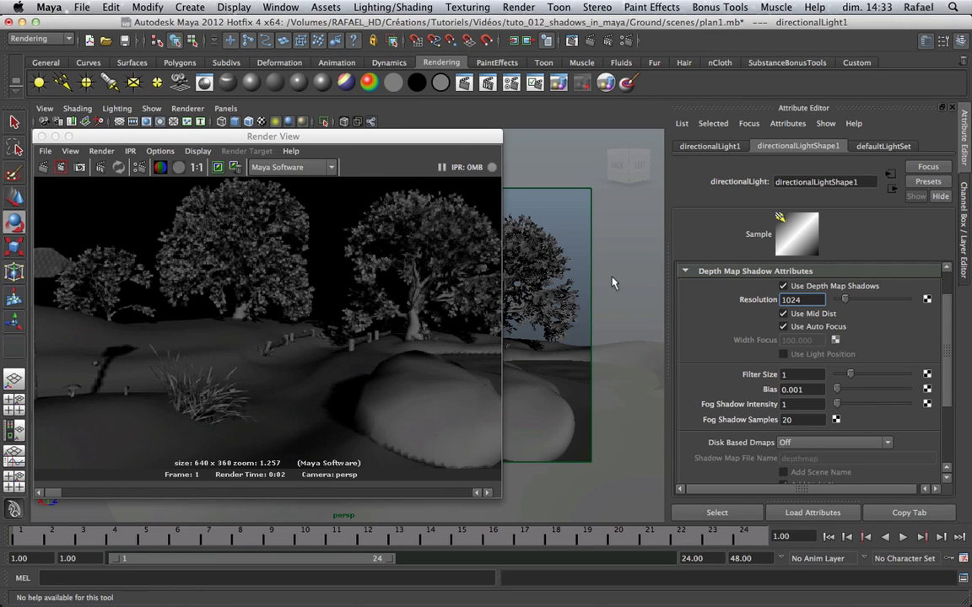
key(Return)
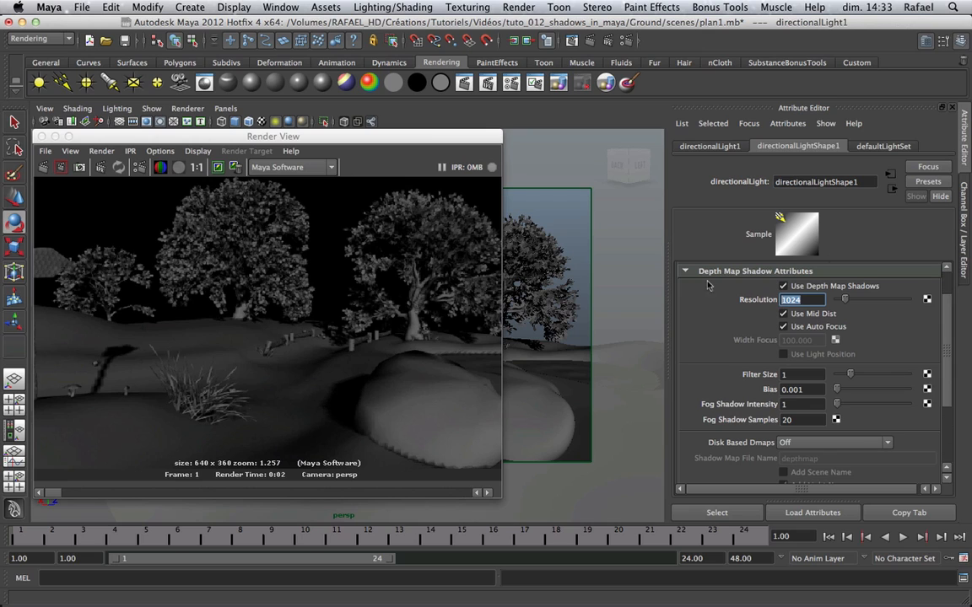
click(222, 171)
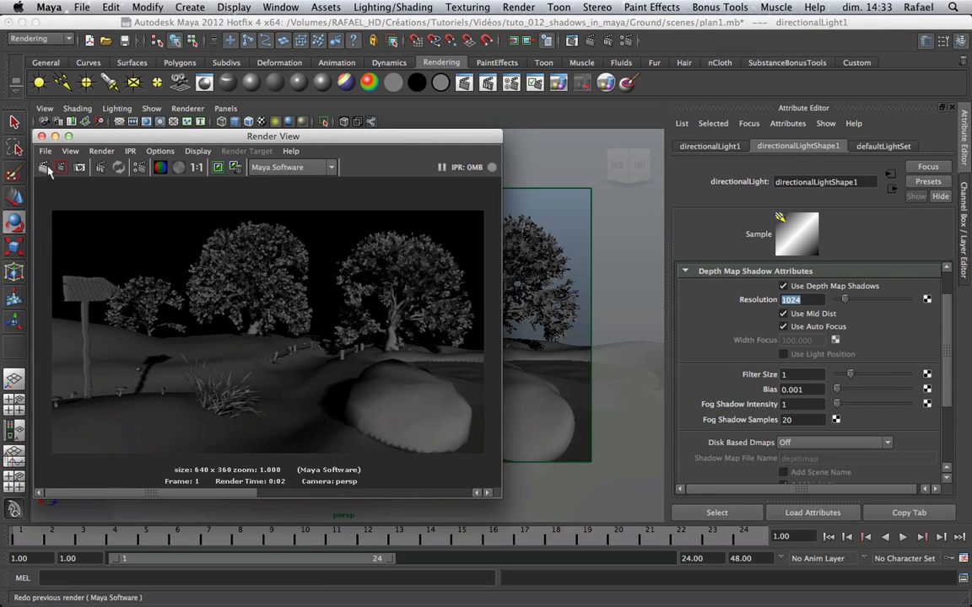
click(48, 169)
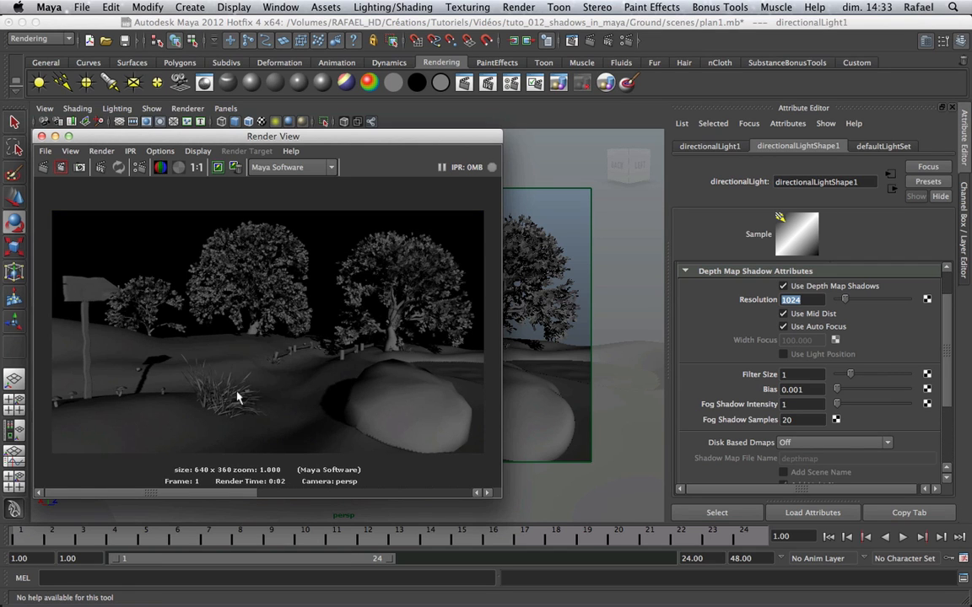
Examine the signpost and its ground shadow up close in the render made at 1024 shadow resolution
alt+middle_drag(121, 317, 163, 334)
scroll(363, 346, up, 5)
scroll(170, 317, up, 5)
alt+middle_drag(116, 268, 181, 243)
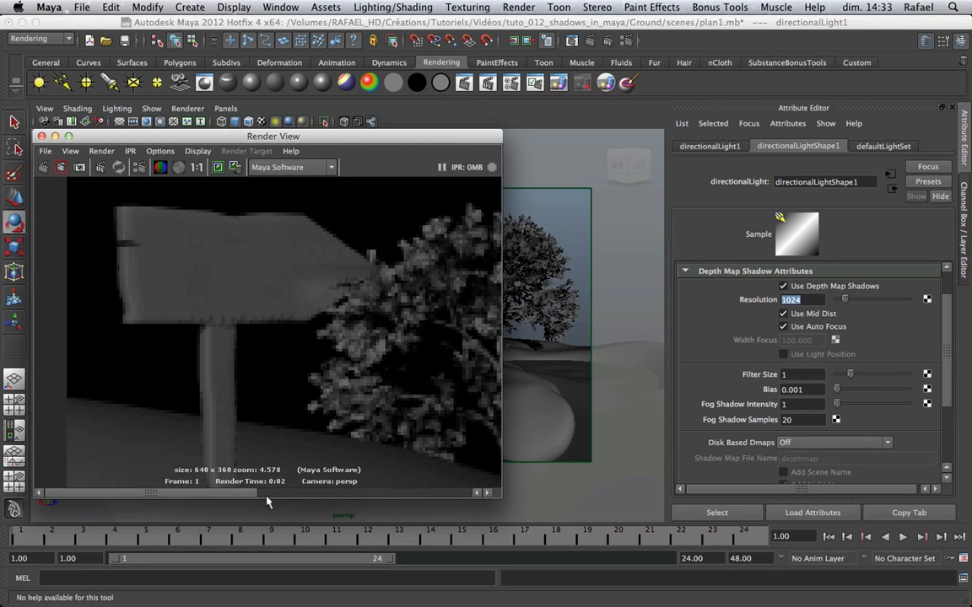
alt+middle_drag(297, 418, 224, 235)
scroll(224, 235, up, 5)
alt+middle_drag(345, 328, 53, 192)
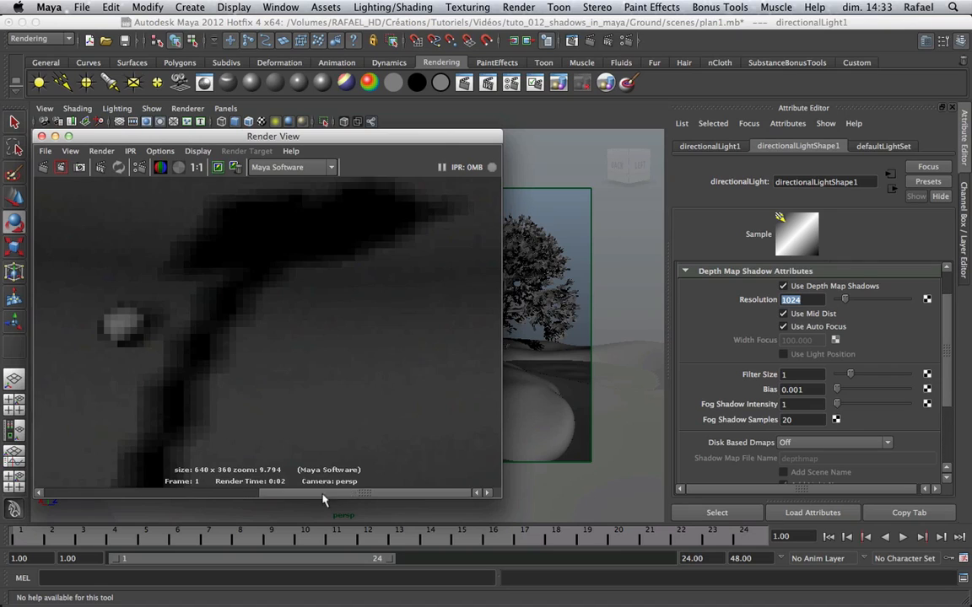
scroll(261, 380, down, 9)
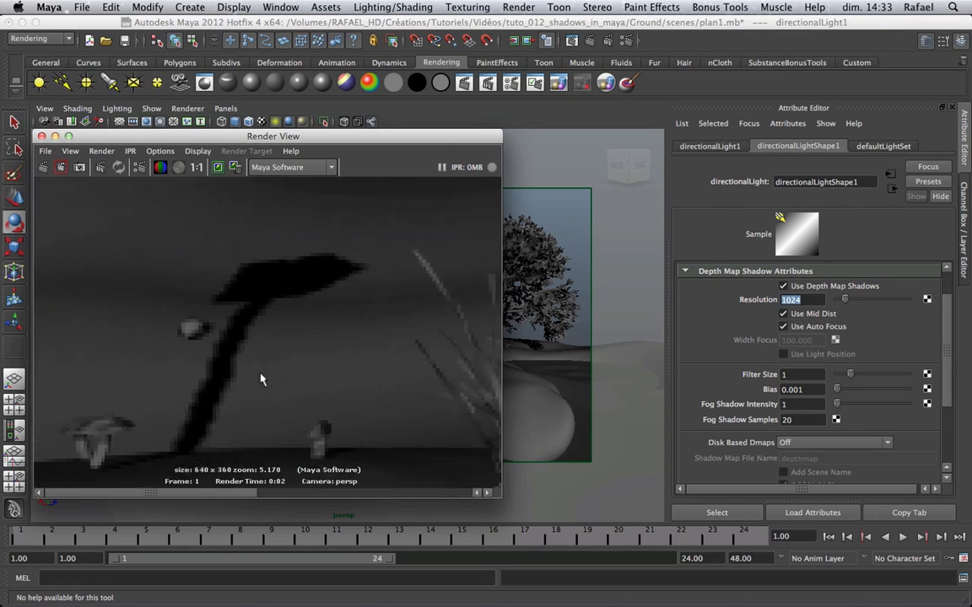
scroll(260, 382, down, 3)
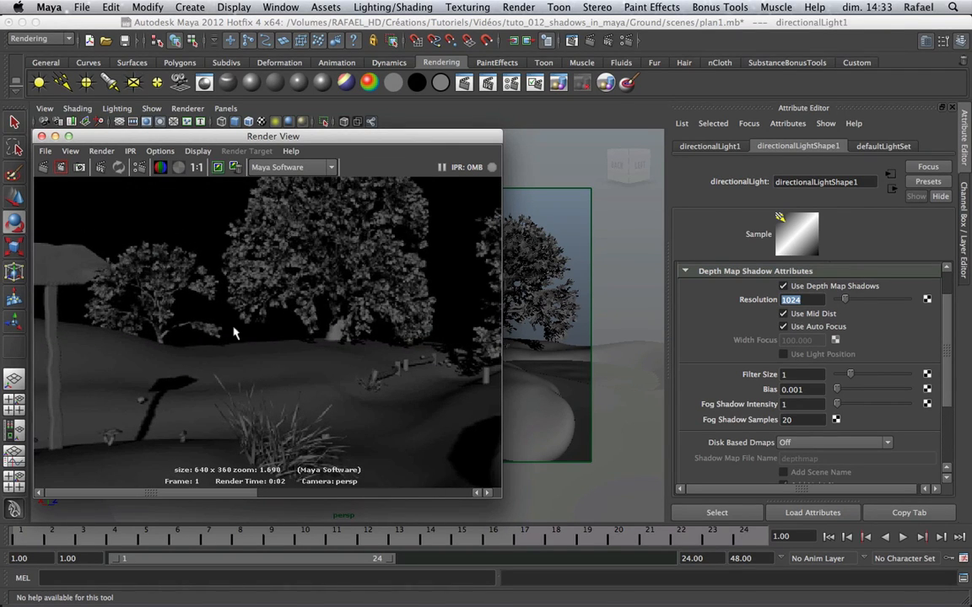
Set the depth map shadow resolution to 2048 and render the frame again
drag(810, 300, 732, 300)
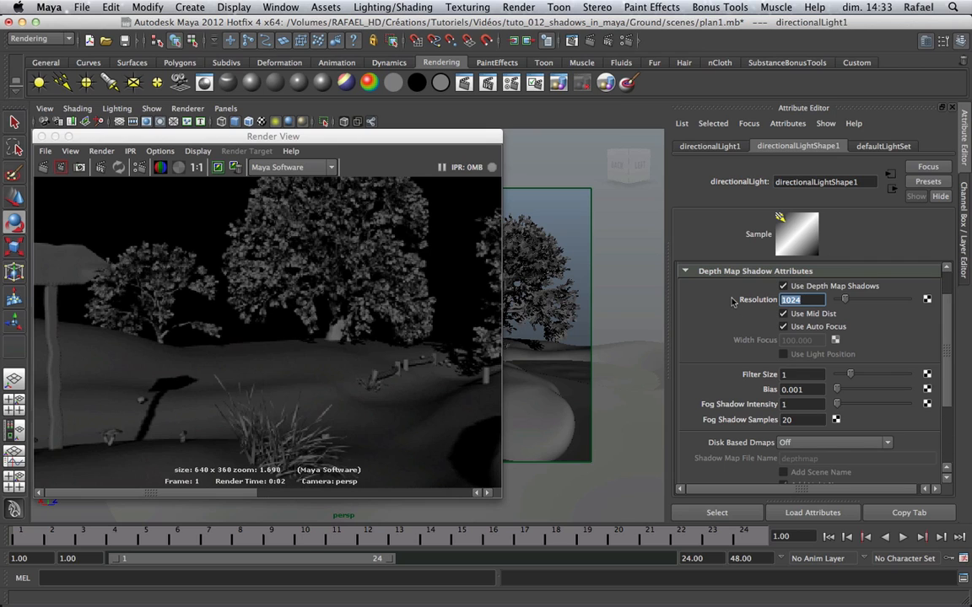
text(2048)
key(Return)
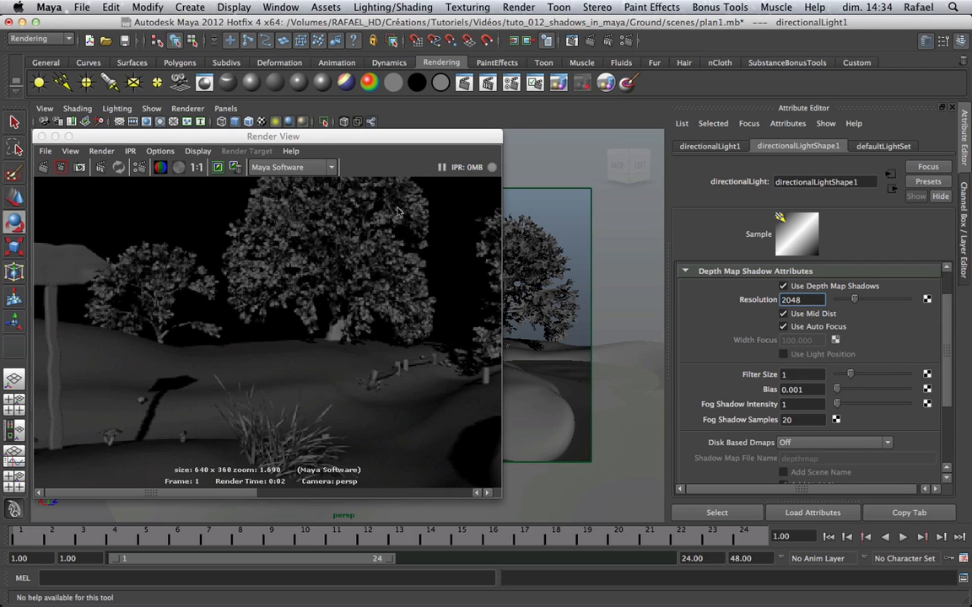
scroll(264, 251, down, 3)
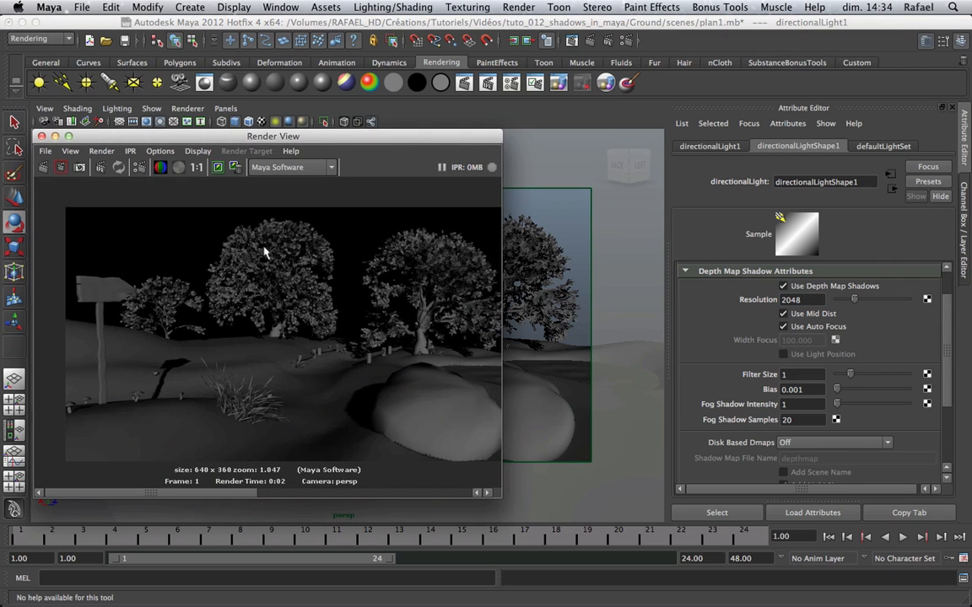
click(43, 167)
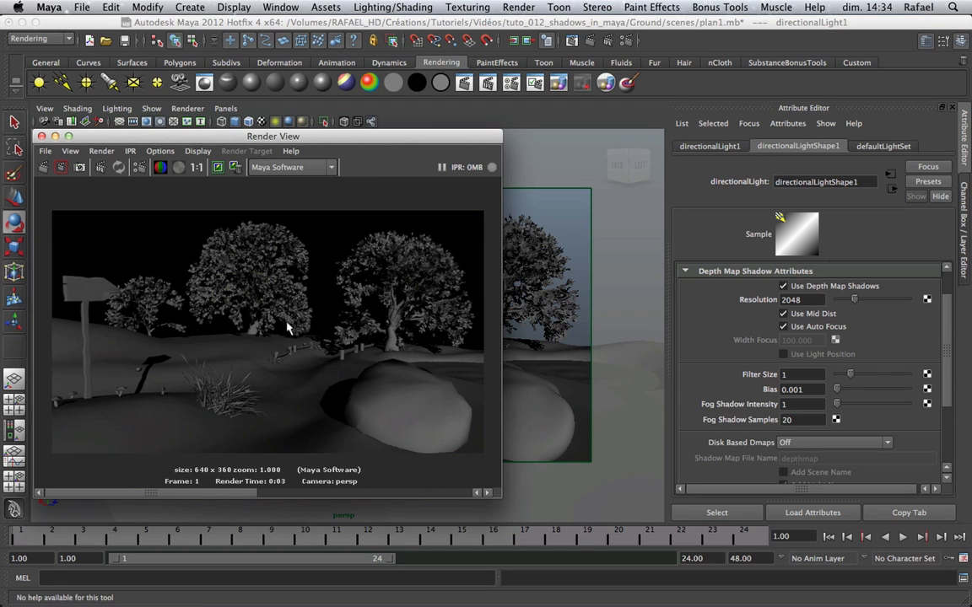
Examine the edges of the signpost's ground shadow in the 2048 shadow resolution render, and return to the whole image
alt+middle_drag(242, 337, 355, 292)
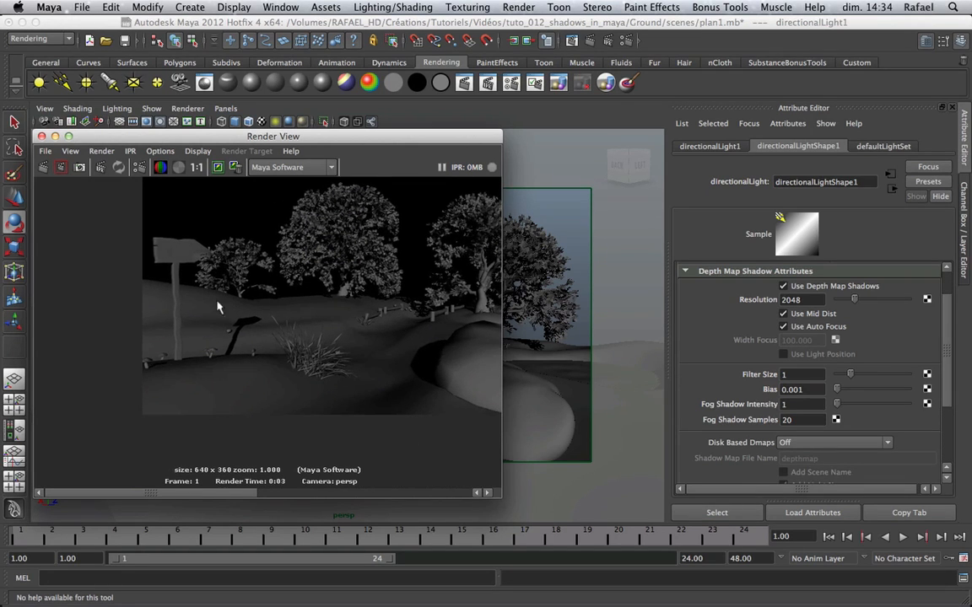
scroll(211, 317, up, 10)
scroll(351, 319, up, 10)
alt+middle_drag(198, 349, 297, 330)
scroll(288, 366, down, 5)
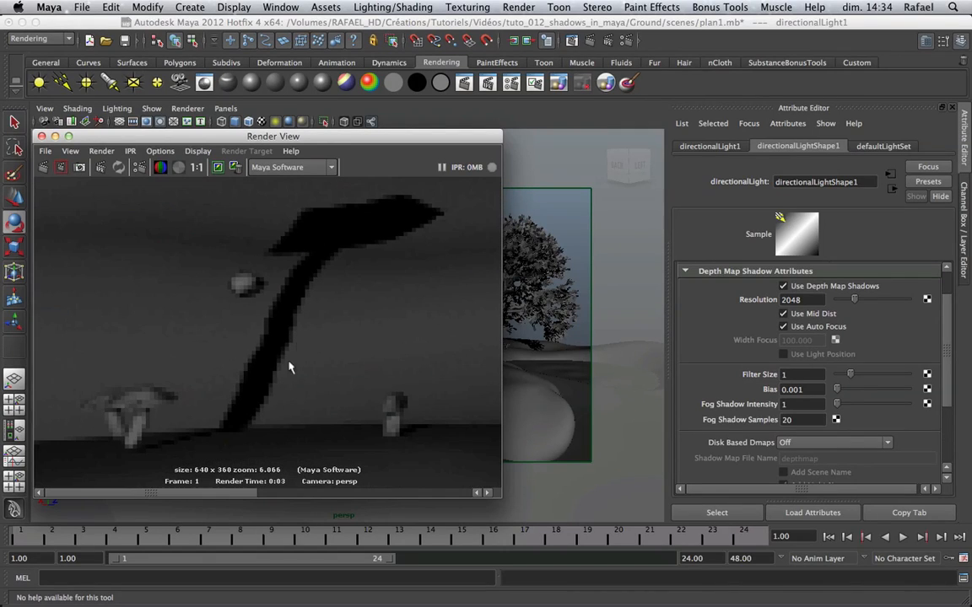
drag(227, 497, 210, 427)
scroll(369, 271, down, 15)
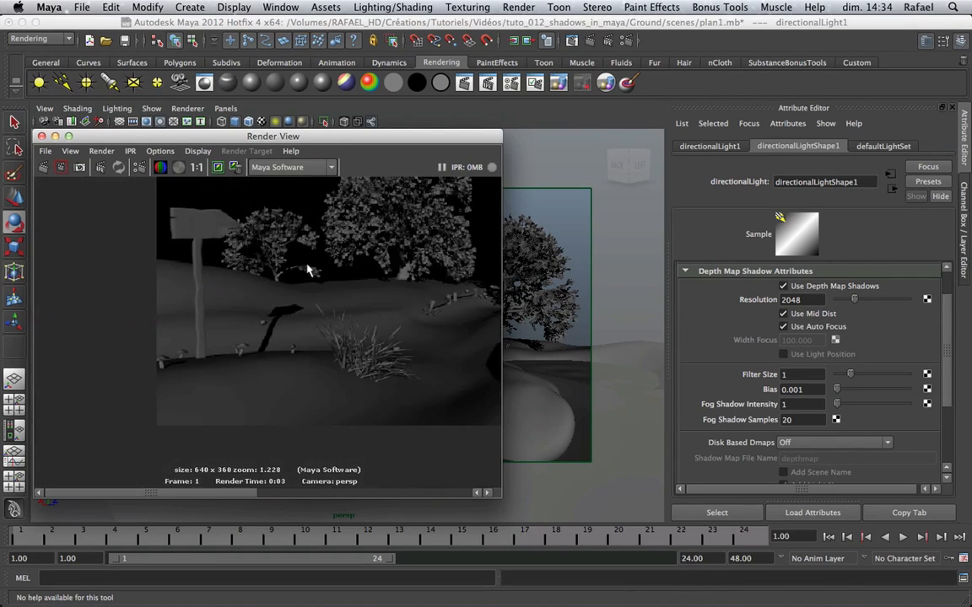
alt+middle_drag(351, 266, 195, 287)
scroll(202, 282, down, 3)
scroll(269, 286, up, 2)
mouse_move(265, 268)
alt+middle_down()
mouse_move(270, 286)
mouse_move(267, 277)
alt+middle_up()
scroll(267, 281, down, 1)
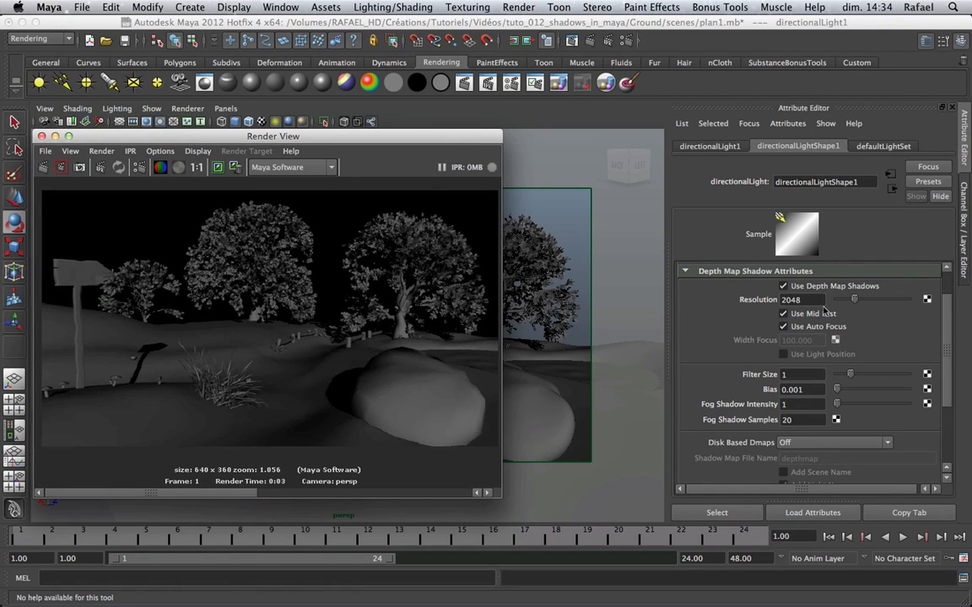
Set the directional light's depth map shadow resolution back to 1024
double_click(796, 300)
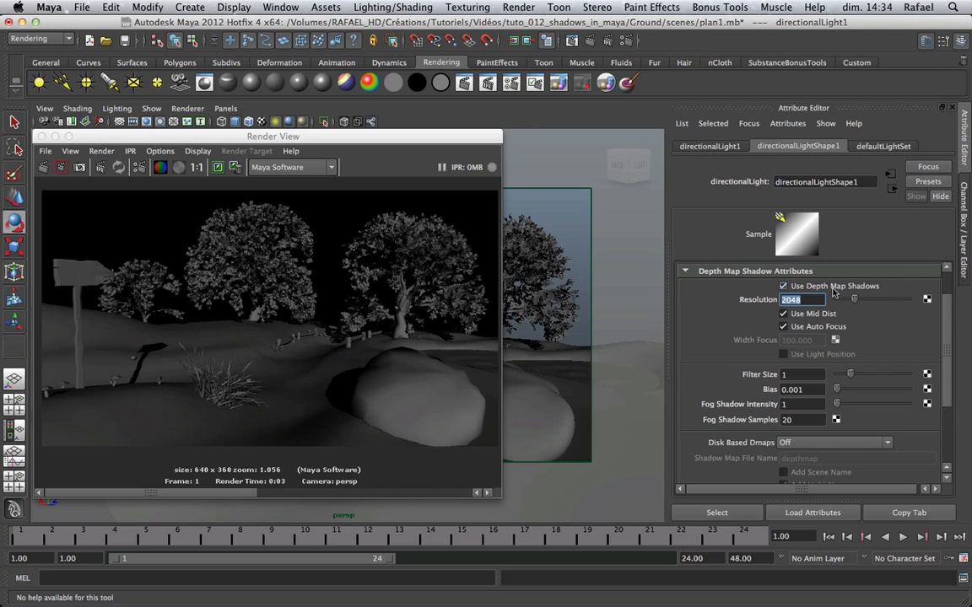
text(24)
scroll(213, 317, up, 2)
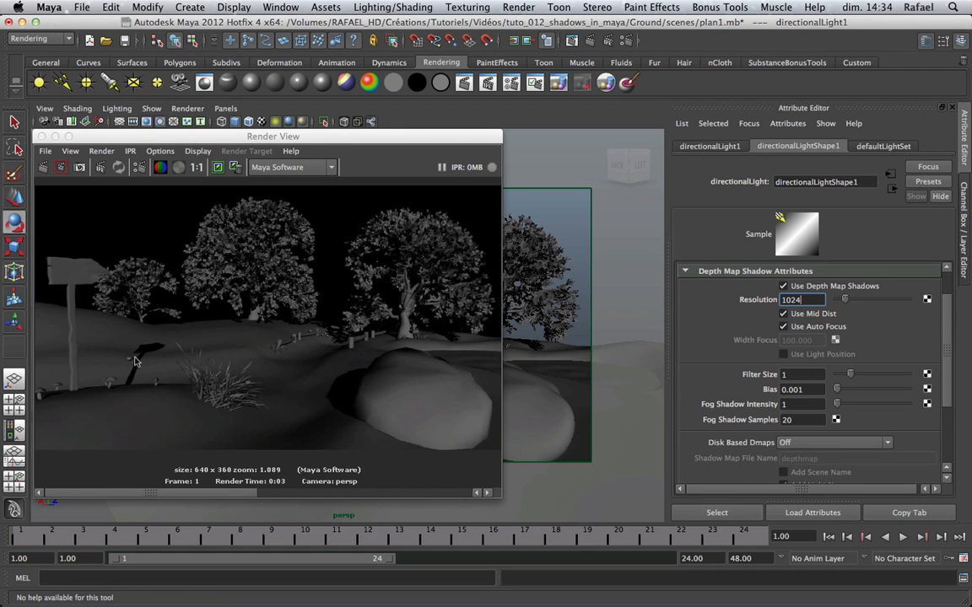
Set the directional light's depth map shadow filter size to 0 and render the frame again, keeping the previous image for comparison
double_click(781, 376)
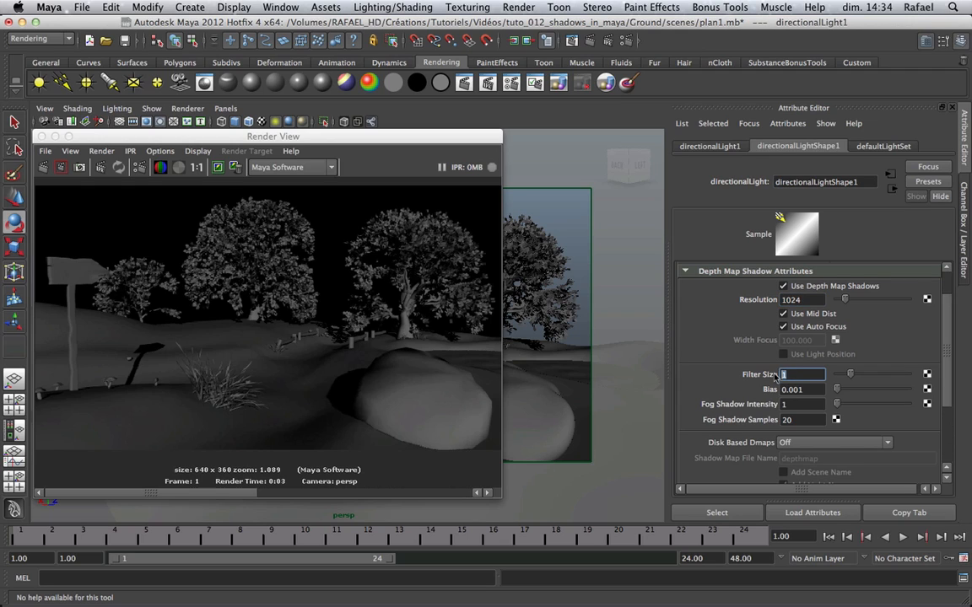
drag(815, 299, 744, 301)
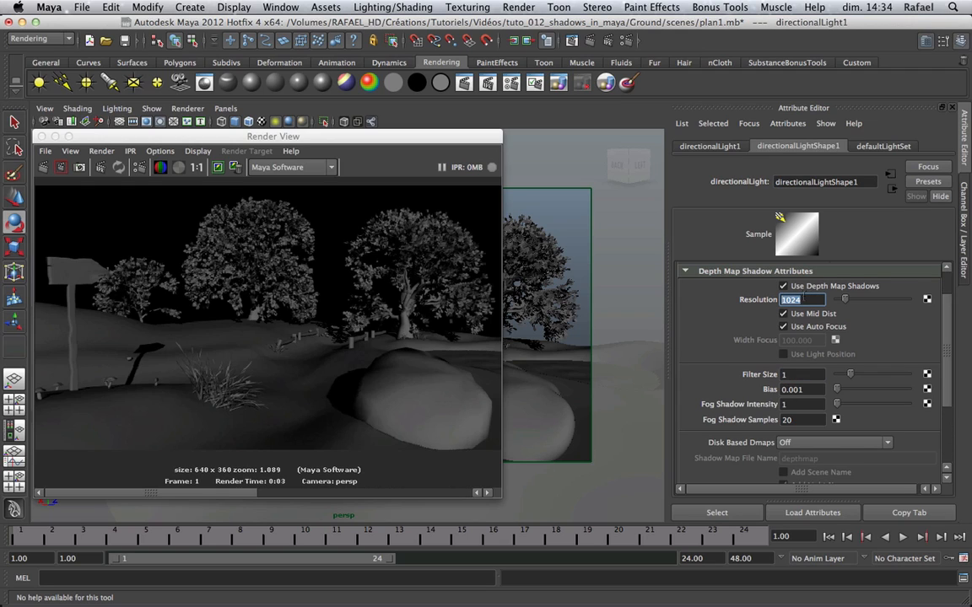
drag(791, 375, 757, 376)
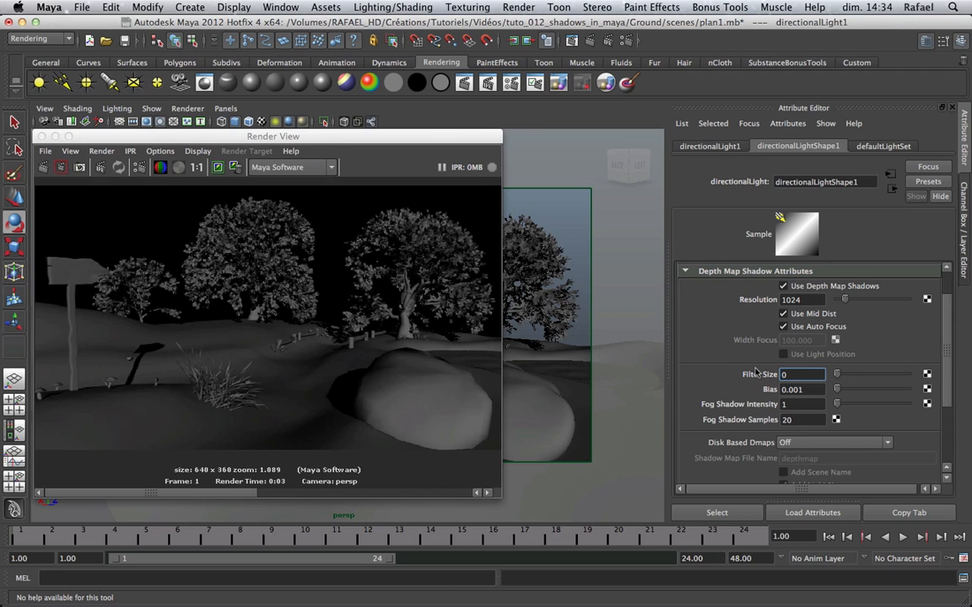
click(46, 167)
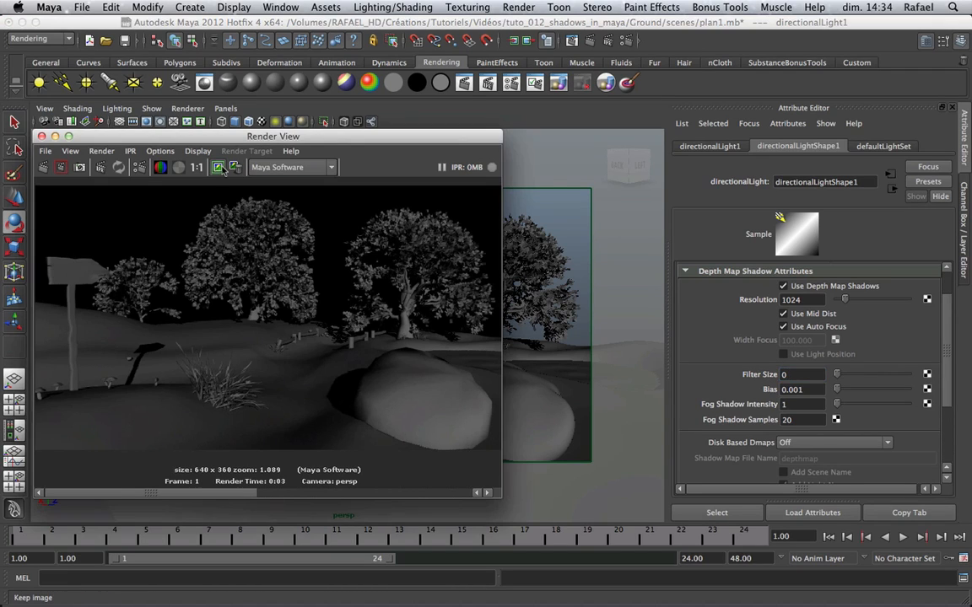
click(45, 167)
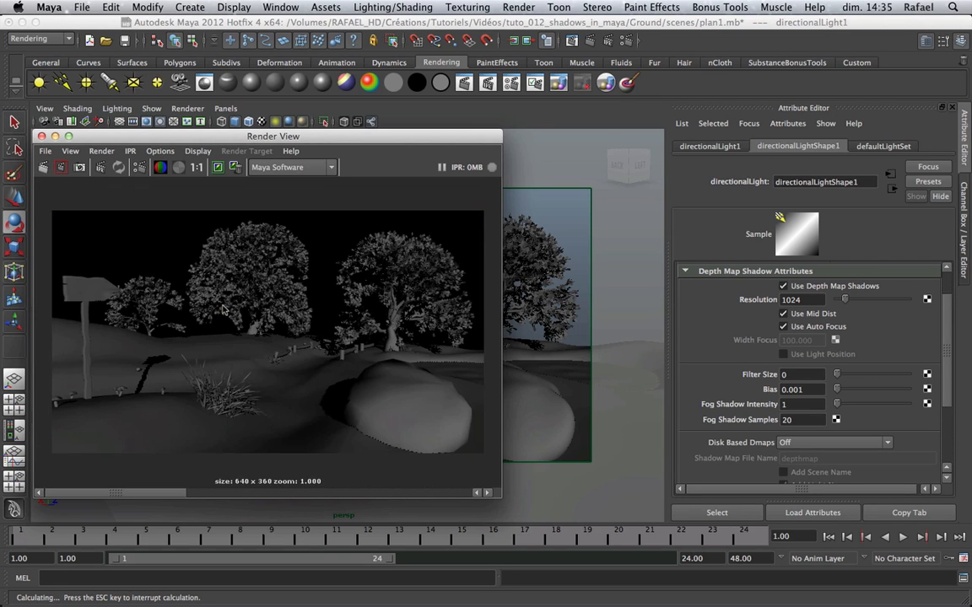
Examine the edges of the signpost's ground shadow up close in the render made with filter size 0
alt+right_drag(146, 366, 243, 293)
alt+middle_drag(226, 336, 388, 243)
alt+right_drag(363, 283, 403, 241)
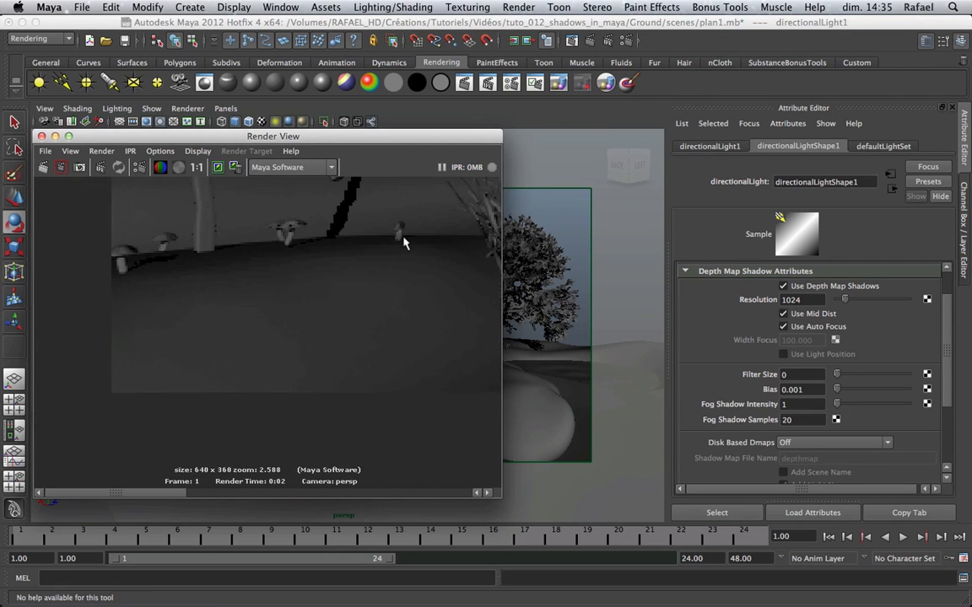
alt+middle_drag(403, 241, 301, 344)
alt+right_drag(300, 344, 330, 279)
alt+middle_drag(329, 279, 296, 307)
alt+right_drag(296, 307, 301, 294)
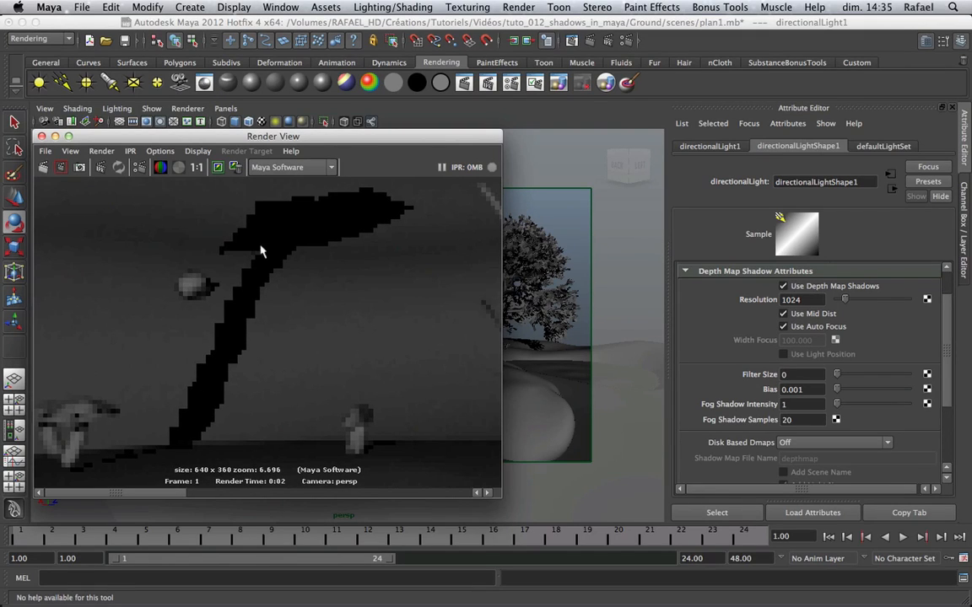
Set the shadow filter size back to 1 and render the frame again, keeping the filter size 0 image
click(838, 376)
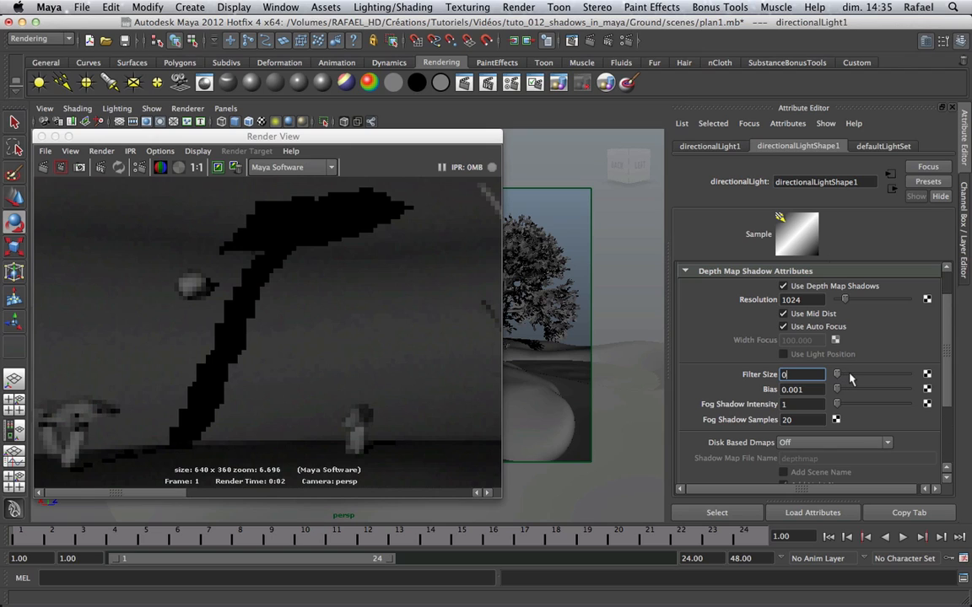
text(1)
key(Return)
click(220, 170)
click(43, 167)
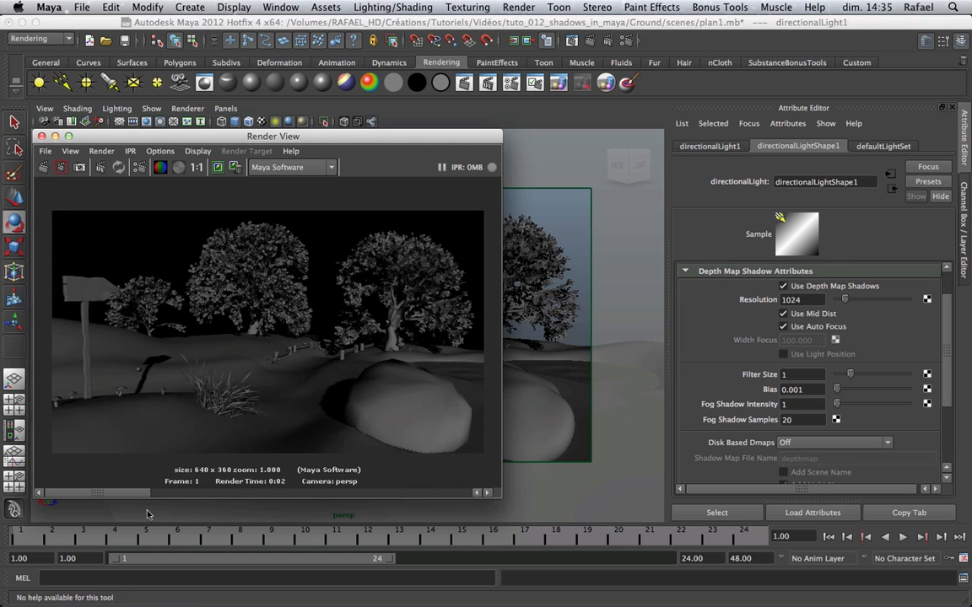
Compare the signpost's ground shadow up close between the filter size 1 render and the kept filter size 0 render
scroll(133, 387, up, 3)
alt+middle_drag(132, 387, 264, 424)
scroll(462, 217, up, 2)
scroll(438, 226, up, 2)
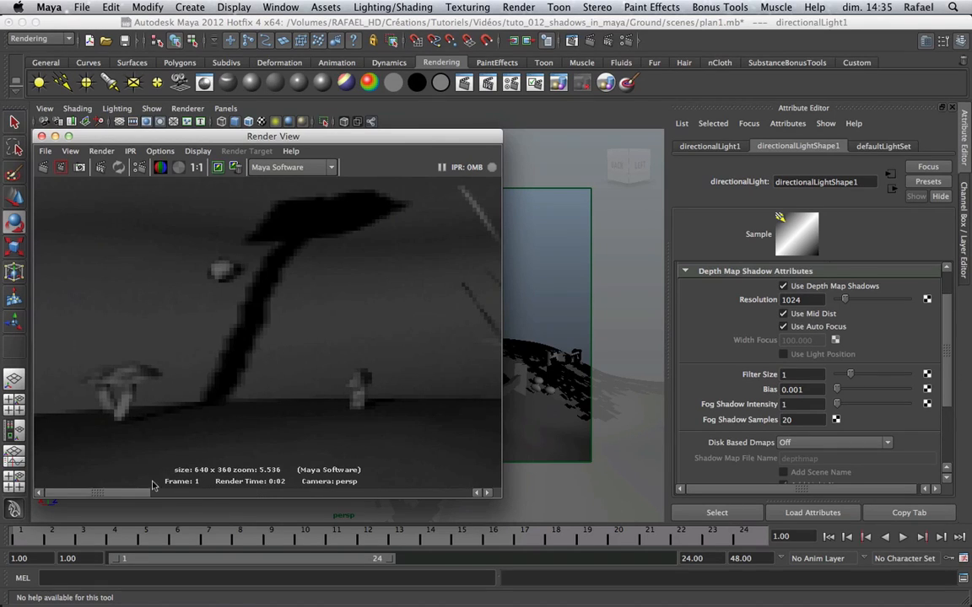
drag(152, 482, 210, 476)
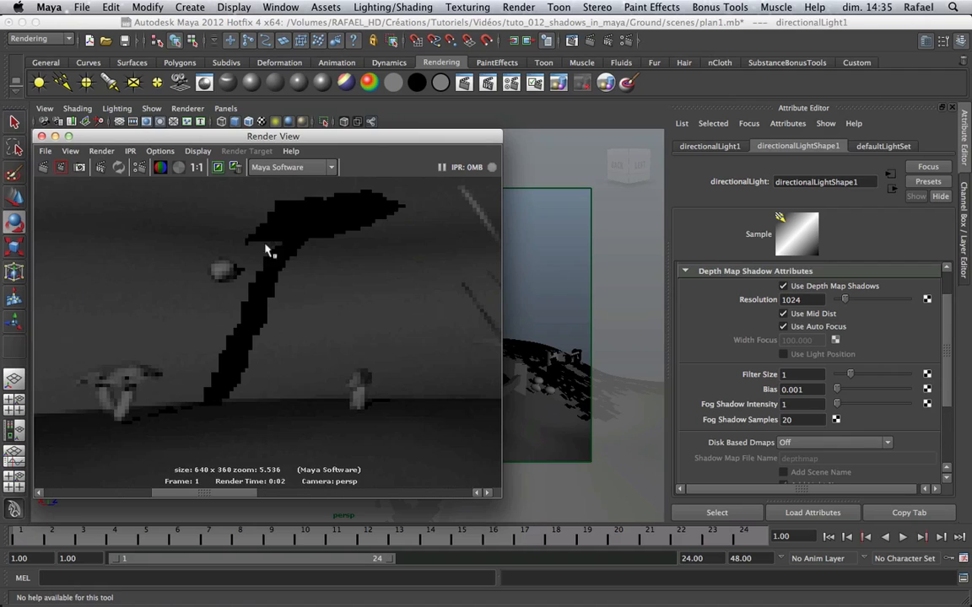
scroll(310, 337, down, 10)
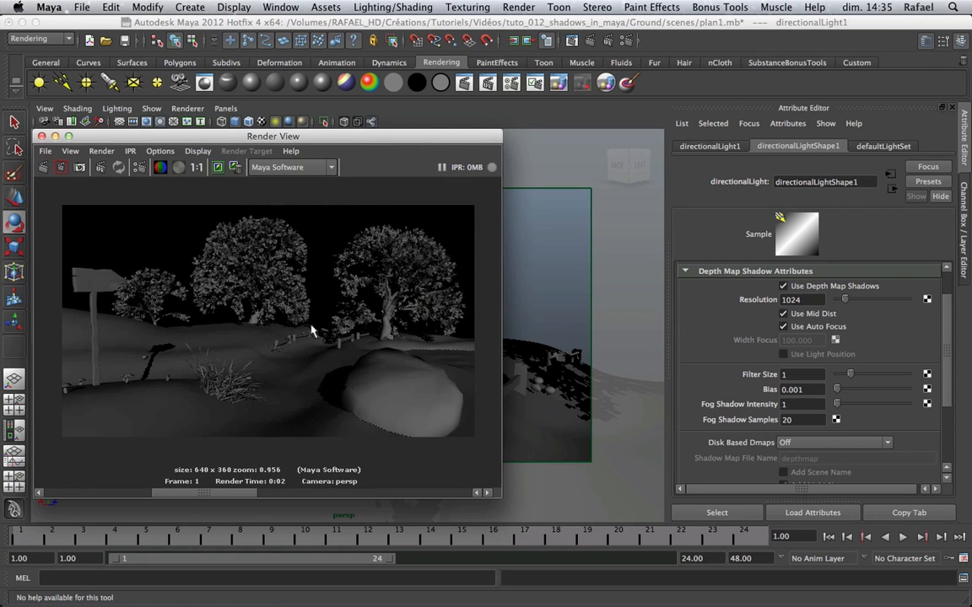
key(e)
drag(366, 137, 454, 542)
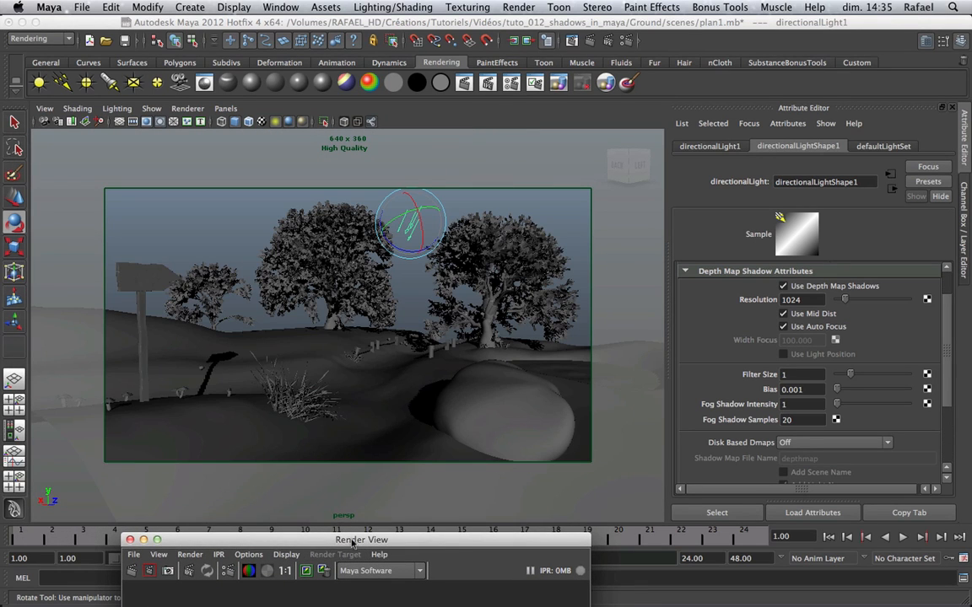
drag(351, 542, 275, 159)
scroll(223, 389, up, 2)
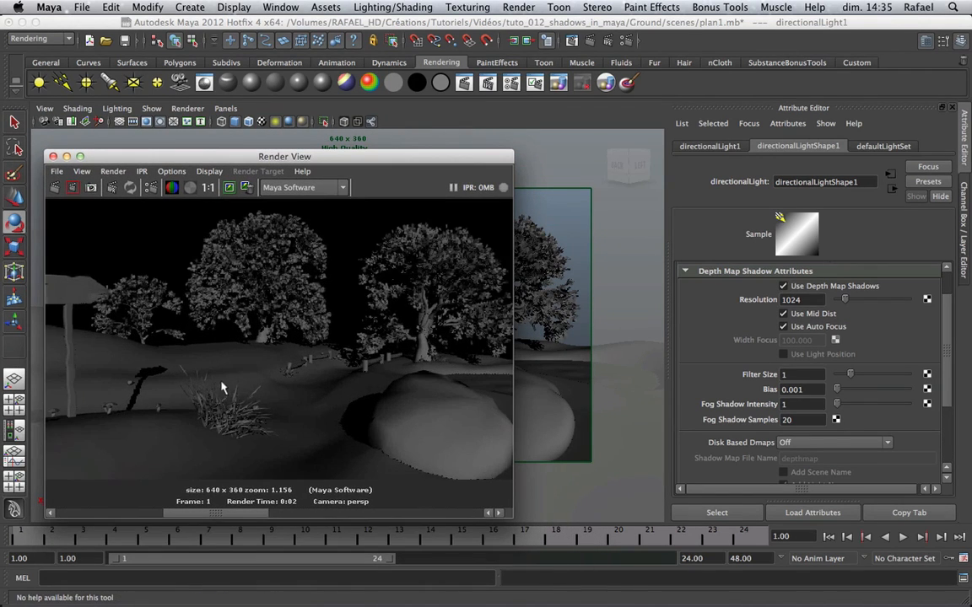
alt+middle_drag(252, 395, 339, 349)
Raise the depth map shadow filter size to 5 and render the frame again
drag(852, 375, 933, 375)
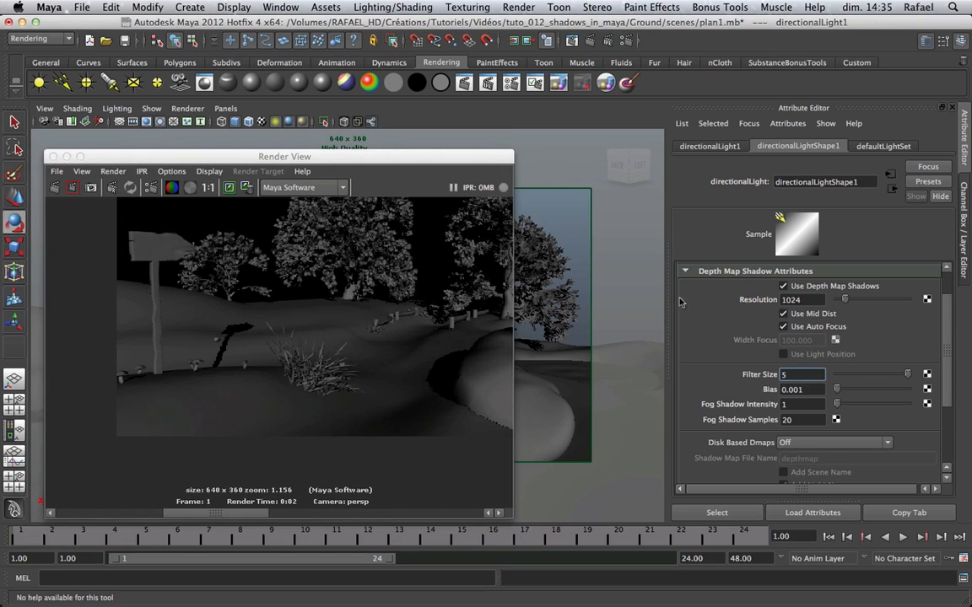
click(229, 191)
click(56, 188)
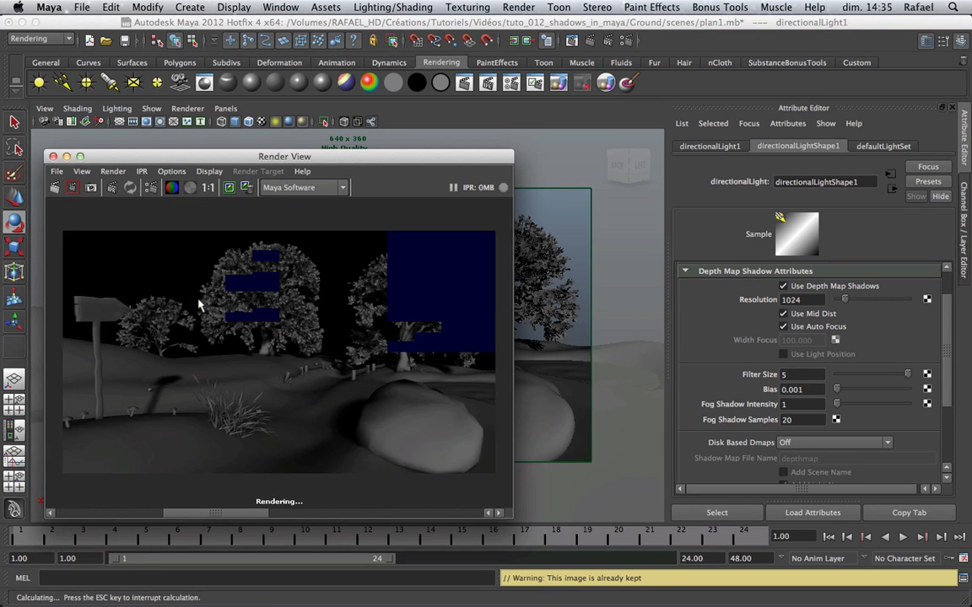
Examine the softness of the signpost's ground shadow in the filter size 5 render and review the light's resolution and filter size settings
scroll(211, 315, up, 4)
alt+middle_drag(211, 316, 280, 278)
scroll(304, 391, up, 5)
scroll(276, 304, up, 3)
scroll(281, 286, down, 1)
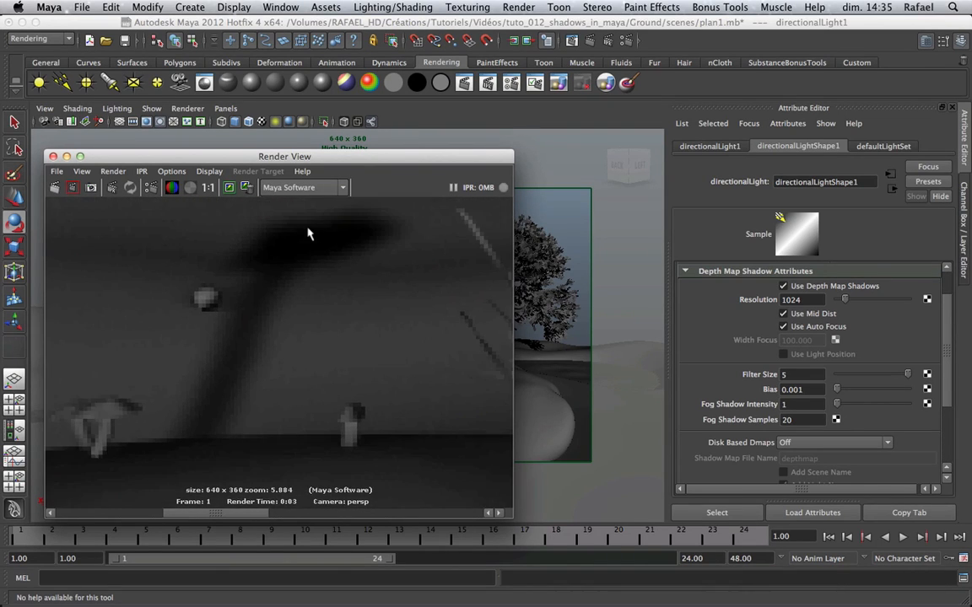
alt+middle_drag(342, 257, 245, 313)
scroll(299, 300, down, 8)
scroll(245, 314, down, 1)
scroll(245, 314, up, 1)
double_click(794, 300)
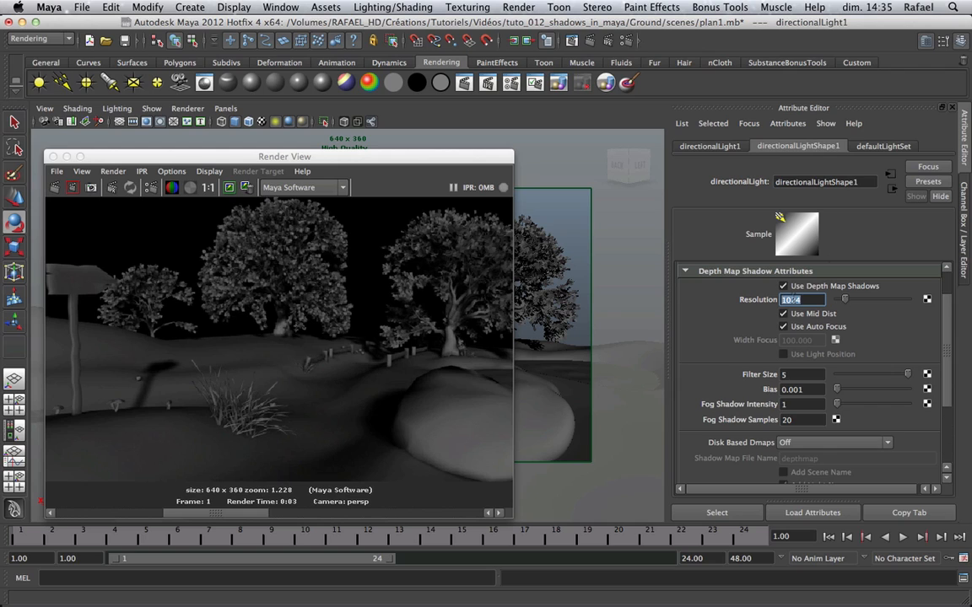
double_click(789, 375)
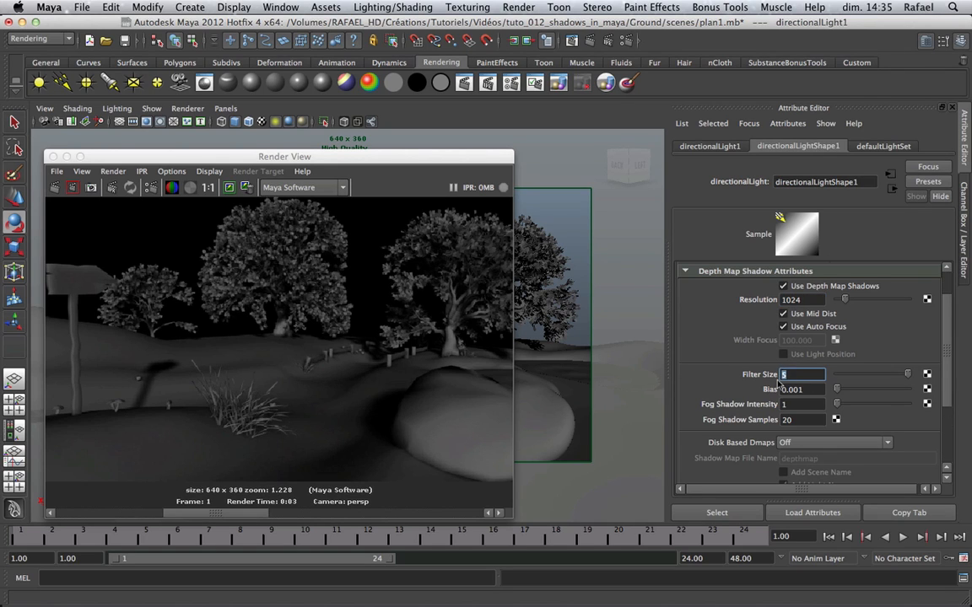
scroll(284, 253, up, 1)
alt+middle_drag(244, 268, 352, 278)
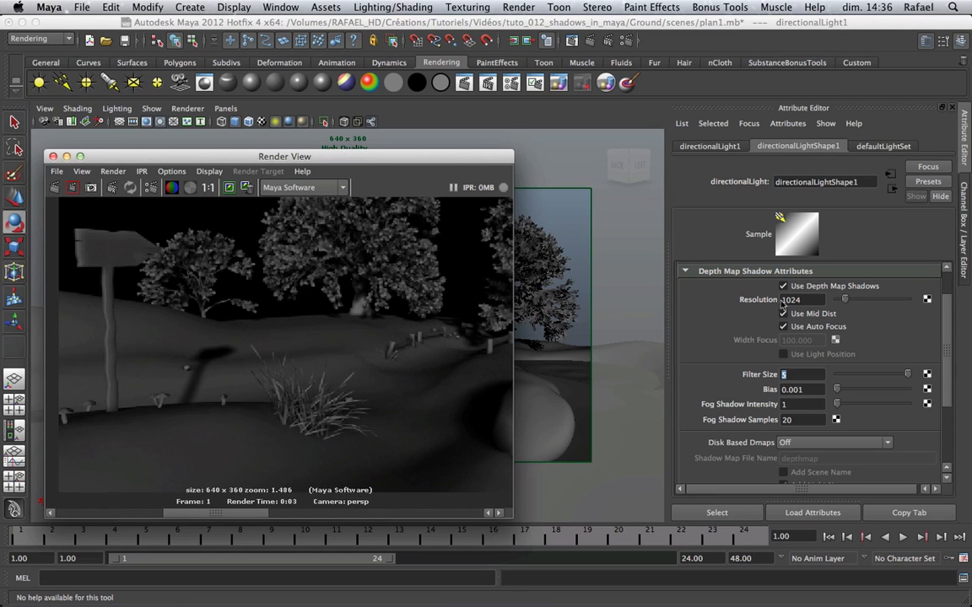
Set the depth map shadow resolution to 2048 with filter size 5 and render the frame, keeping the previous image
click(728, 305)
text(20)
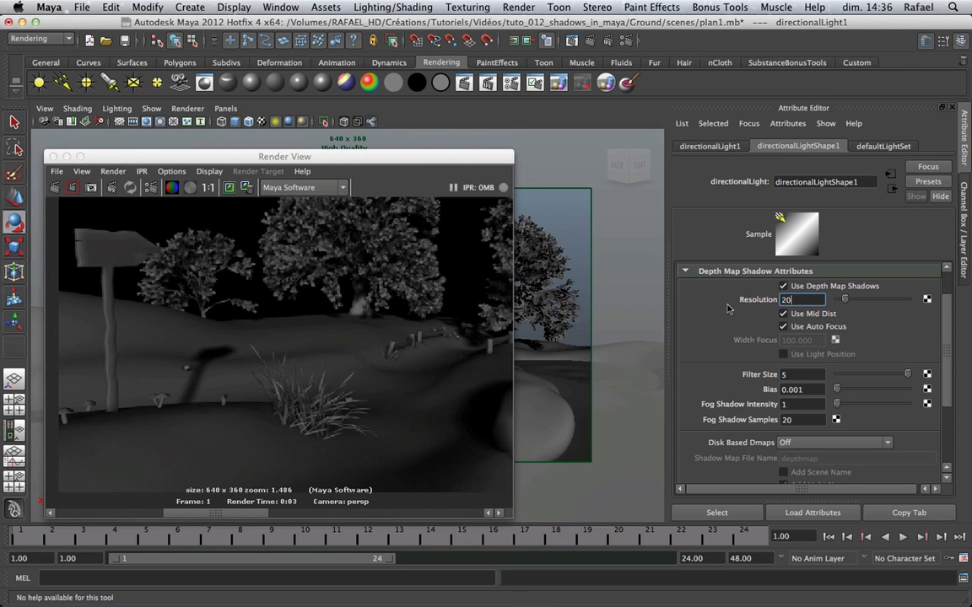
text(48)
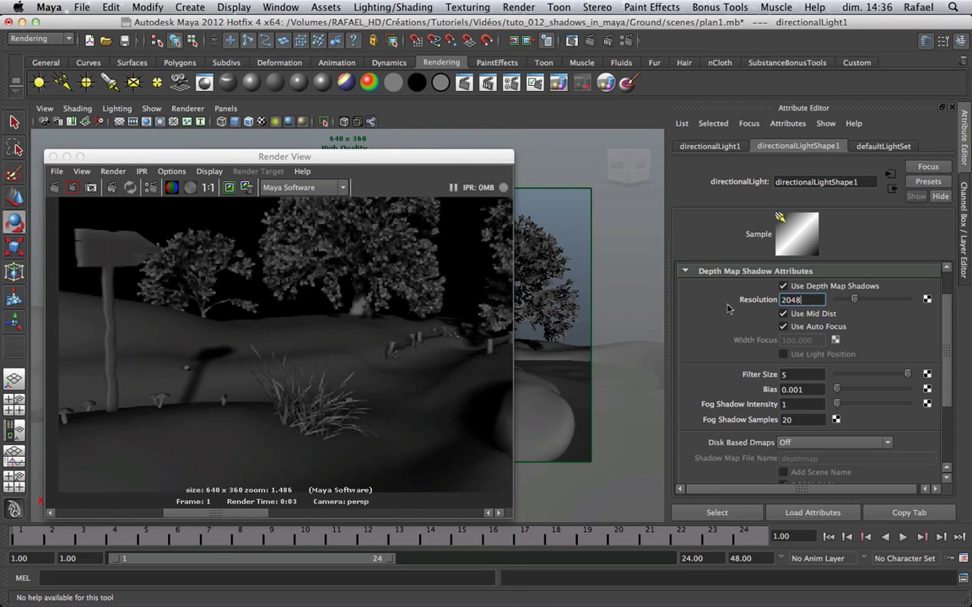
click(225, 190)
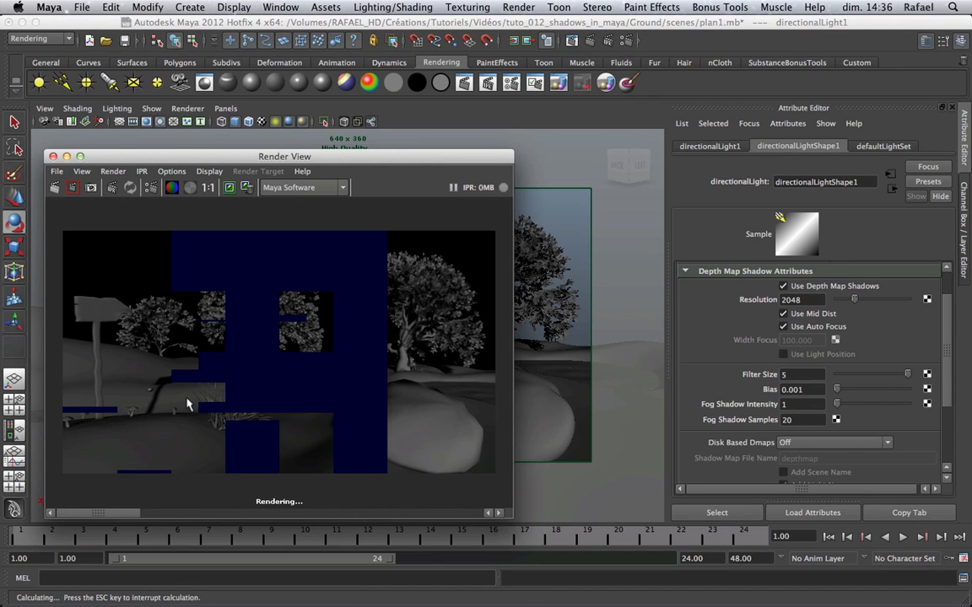
Examine the signpost's ground shadow up close in the render with resolution 2048 and filter size 5, and return to the whole image
alt+middle_drag(174, 400, 272, 359)
scroll(230, 449, up, 10)
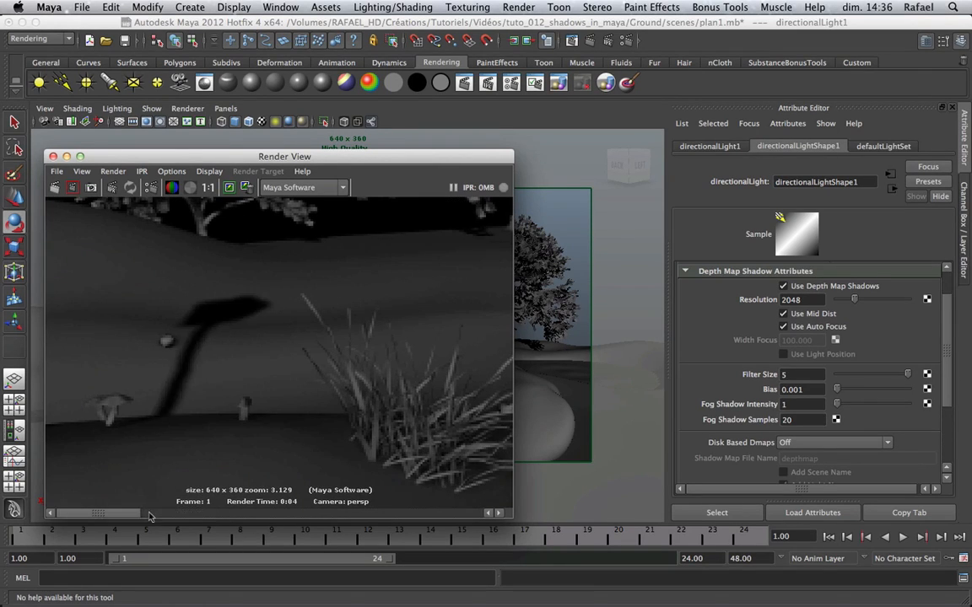
alt+middle_drag(194, 340, 277, 326)
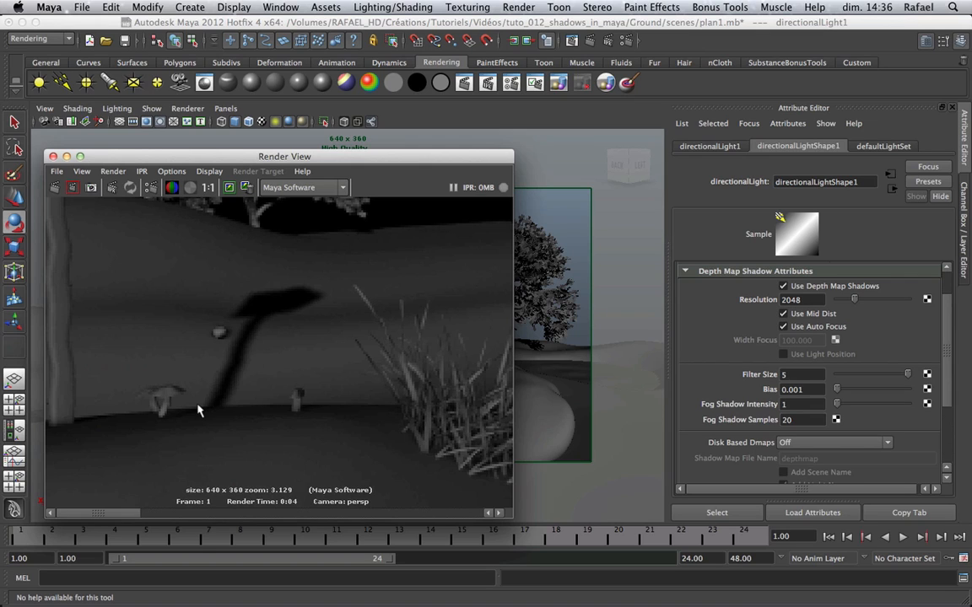
scroll(284, 346, down, 10)
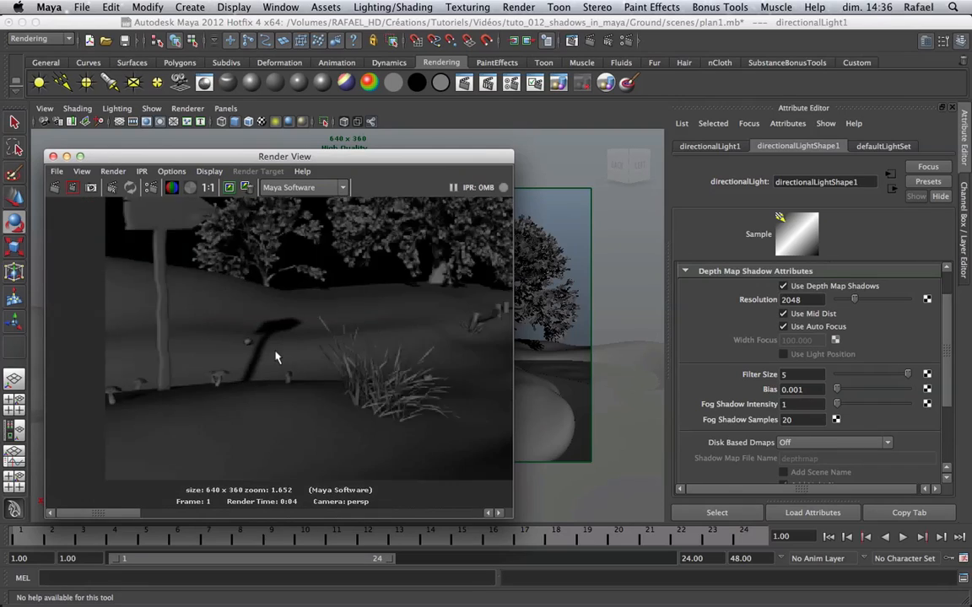
Set the depth map shadow resolution to 512 and render the frame again
drag(807, 300, 744, 304)
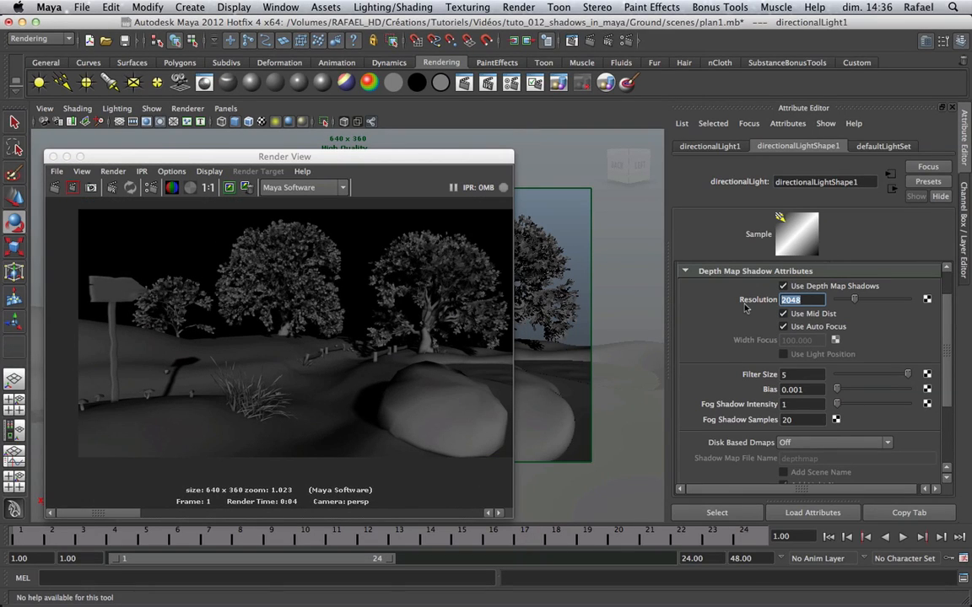
text(512)
key(Return)
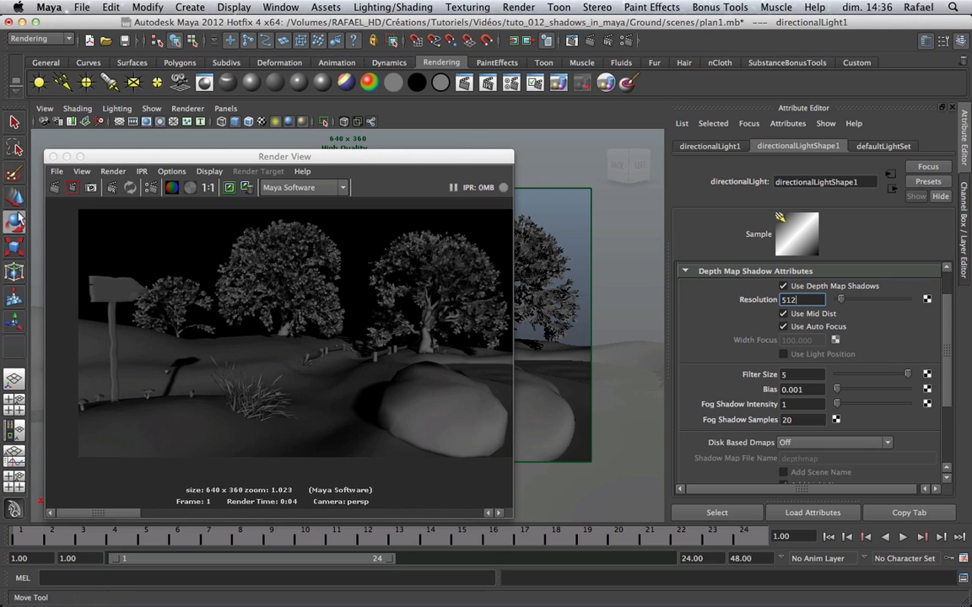
click(54, 188)
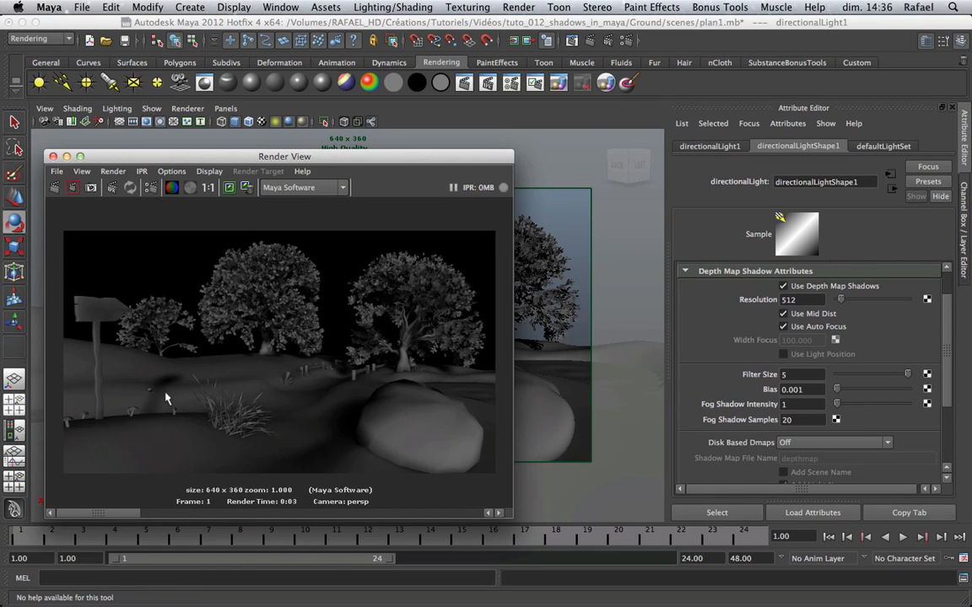
Lower the depth map shadow resolution to 64 and render the frame again
click(730, 303)
text(64)
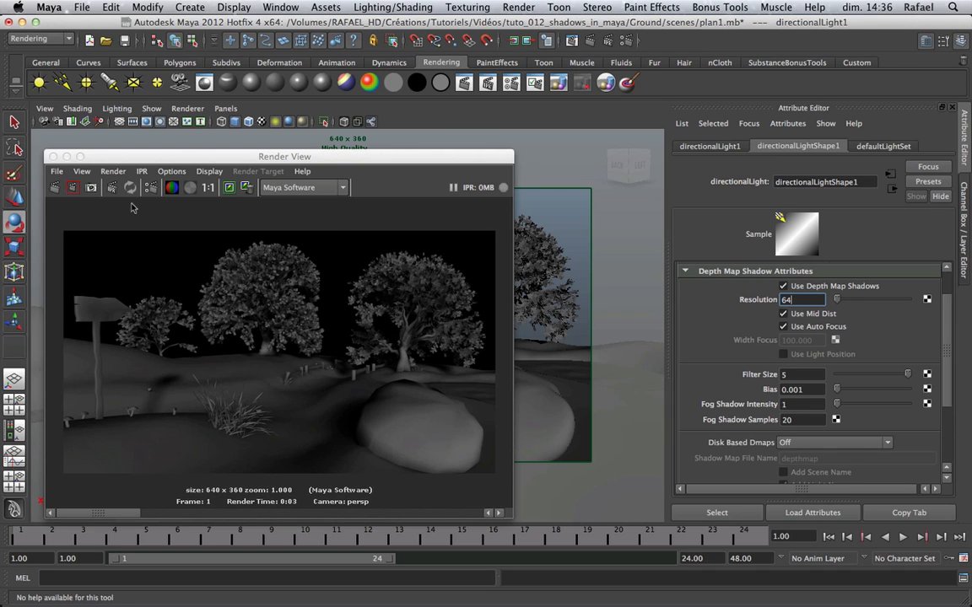
click(56, 188)
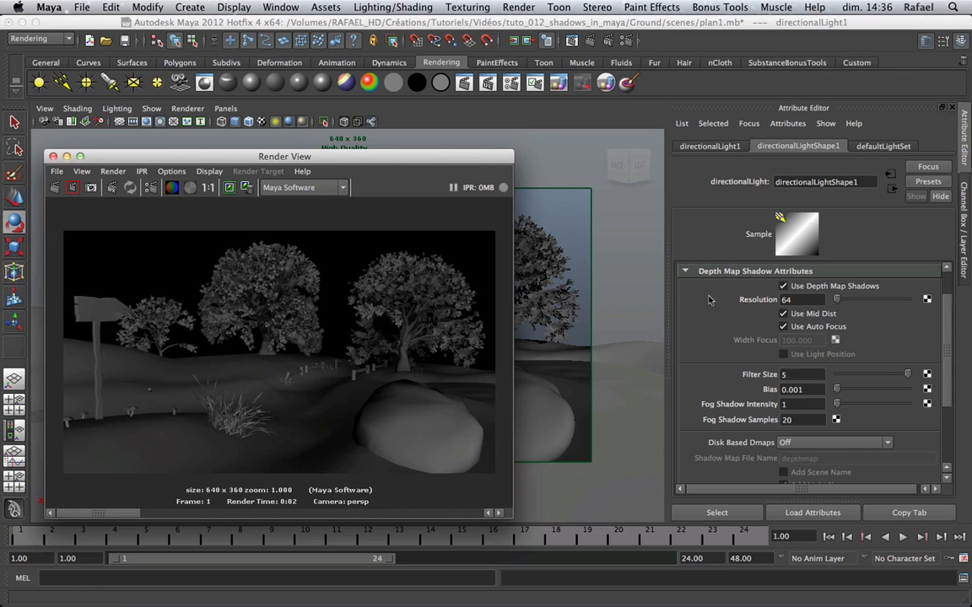
Set the directional light's depth map shadow resolution back to 1024 and its filter size to 1
click(812, 301)
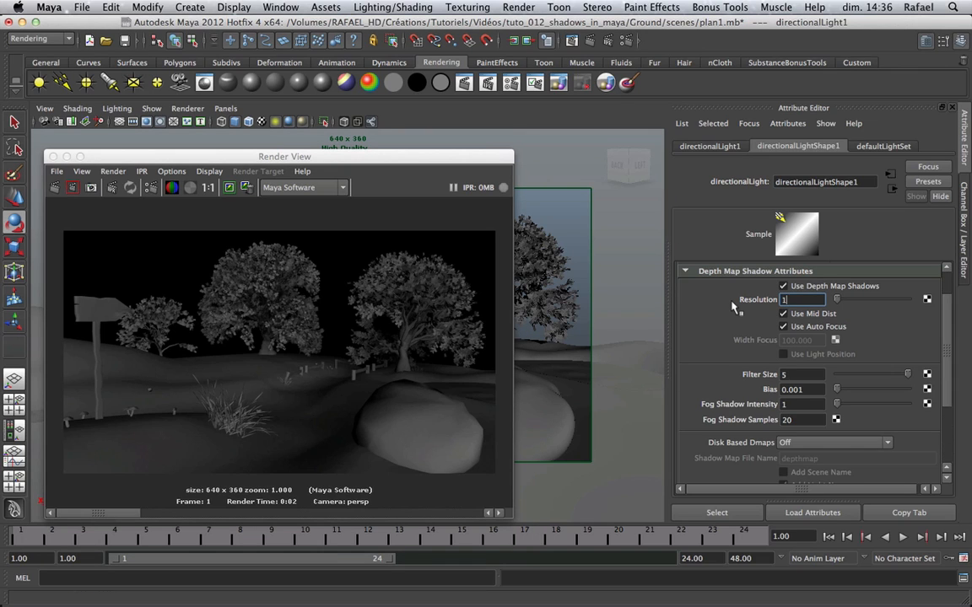
key(Return)
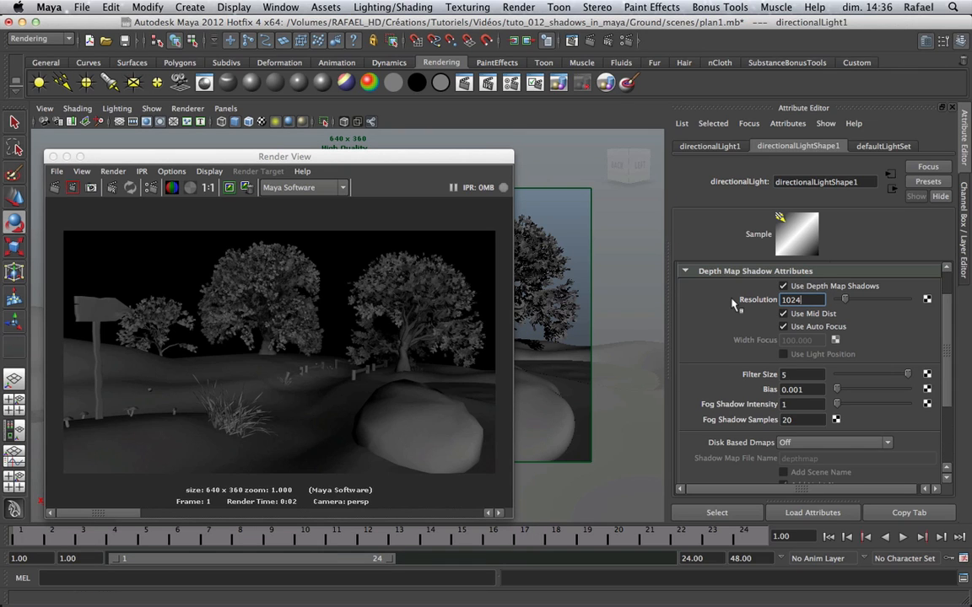
drag(312, 150, 365, 155)
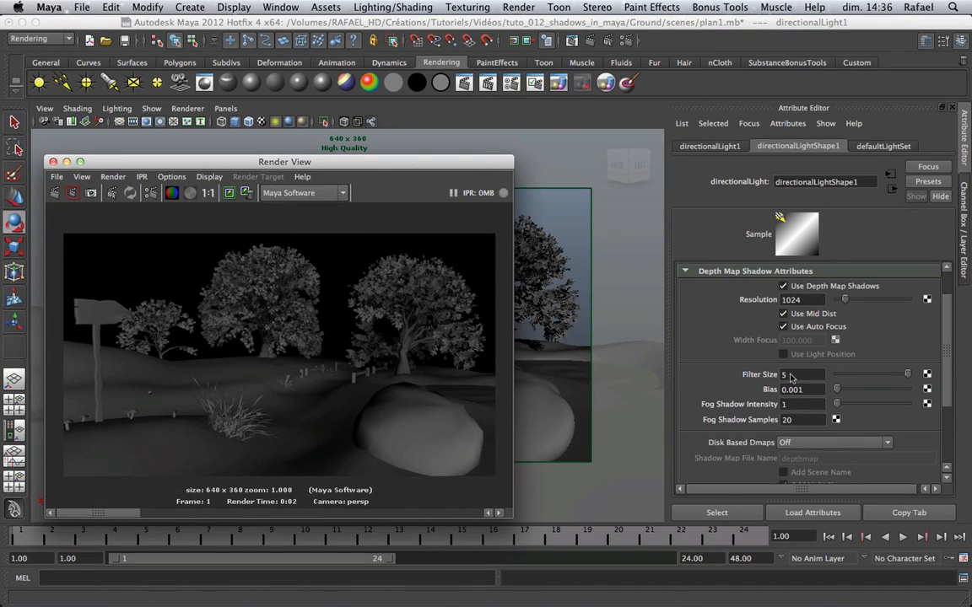
drag(877, 378, 850, 378)
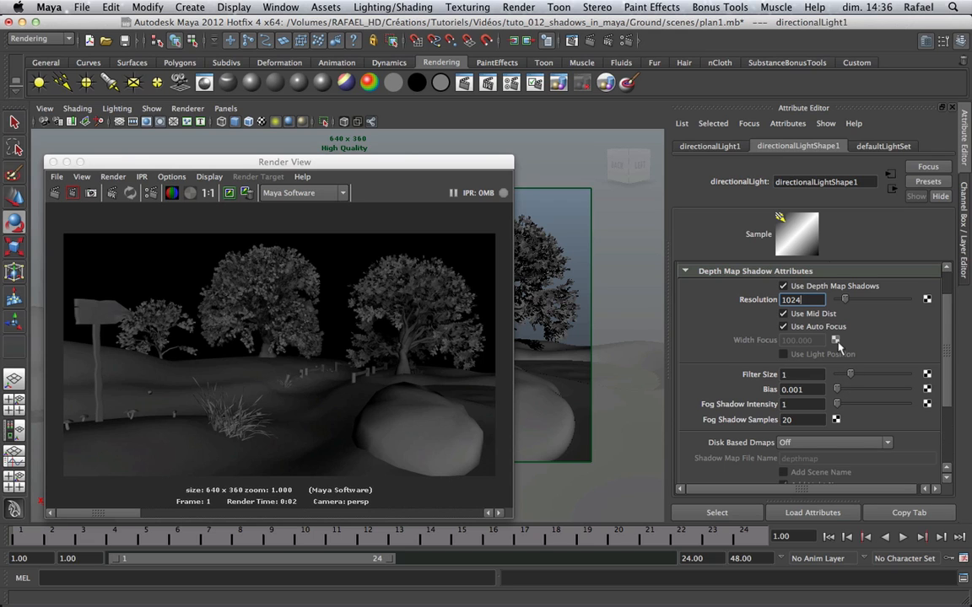
Render the frame again with the current depth map shadow settings, check the shadows, and close the render window
double_click(808, 300)
mouse_move(306, 163)
mouse_down()
mouse_move(381, 154)
mouse_move(303, 151)
mouse_up()
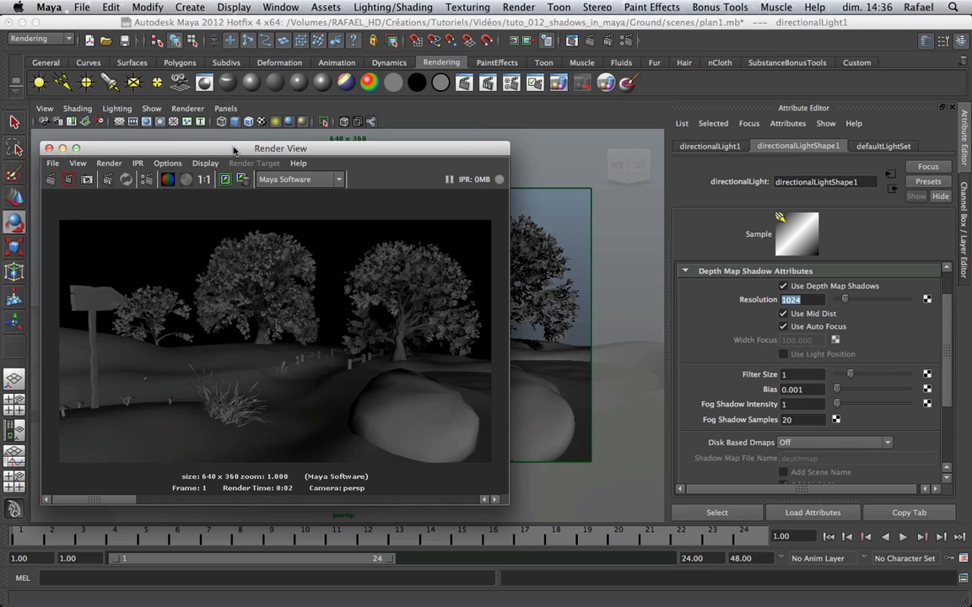
drag(234, 149, 227, 138)
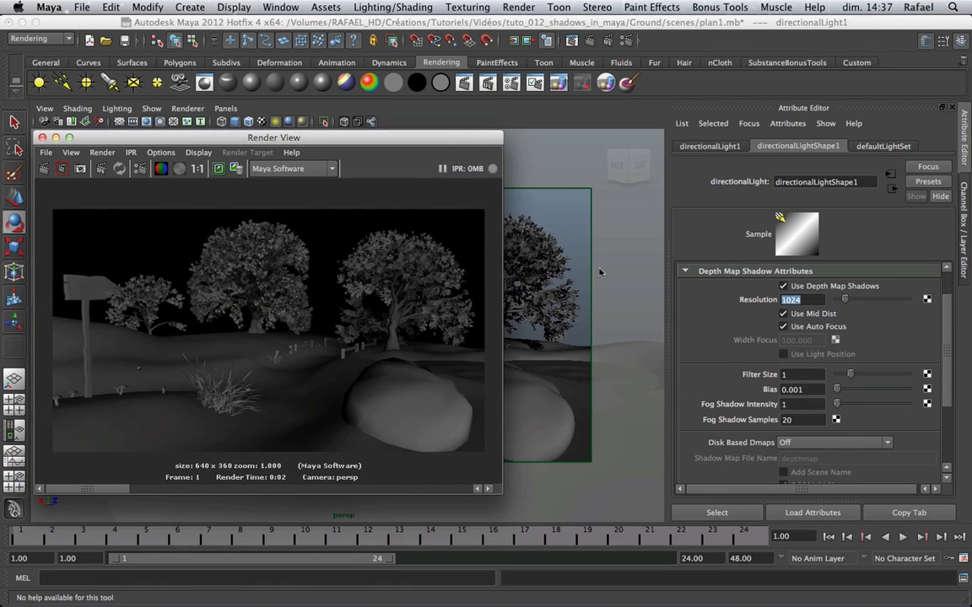
click(62, 169)
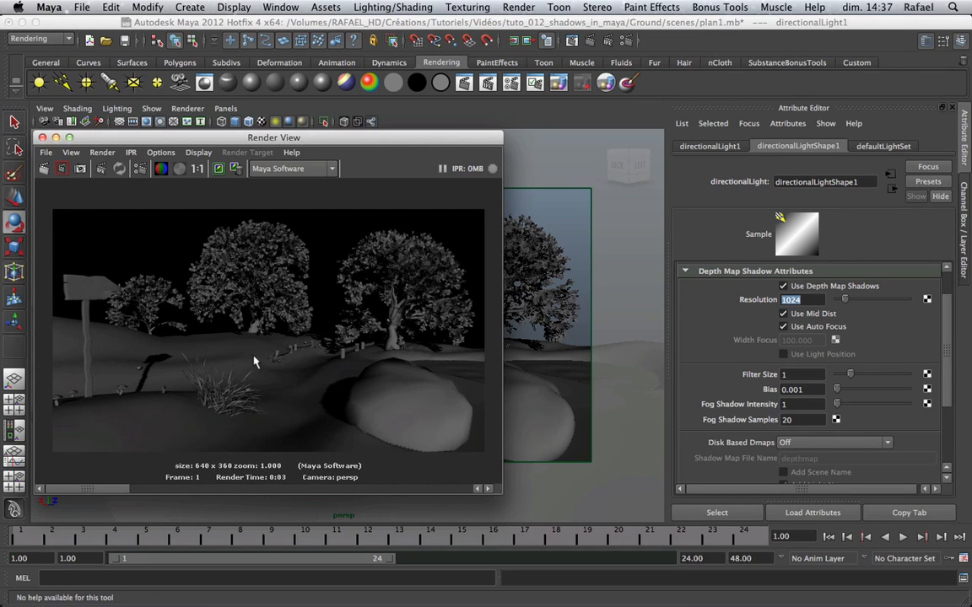
click(40, 137)
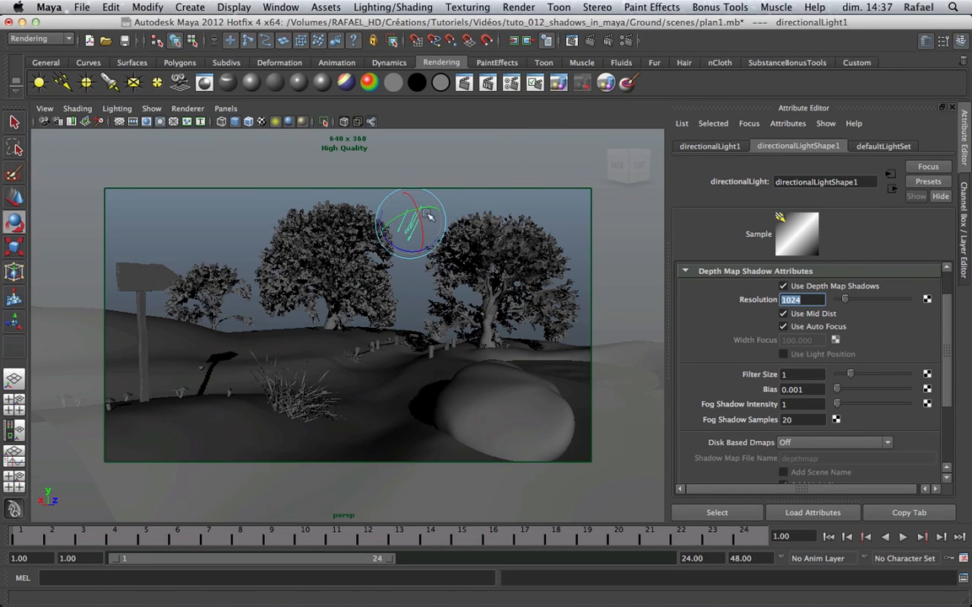
Make Transparent_logo_layer visible and look at its plane up close in the scene
click(963, 196)
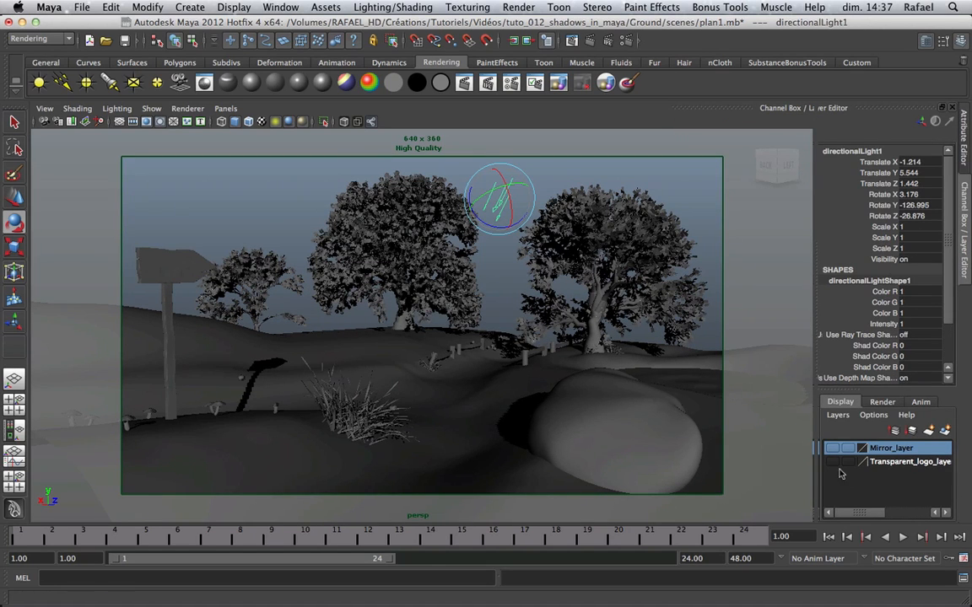
click(832, 461)
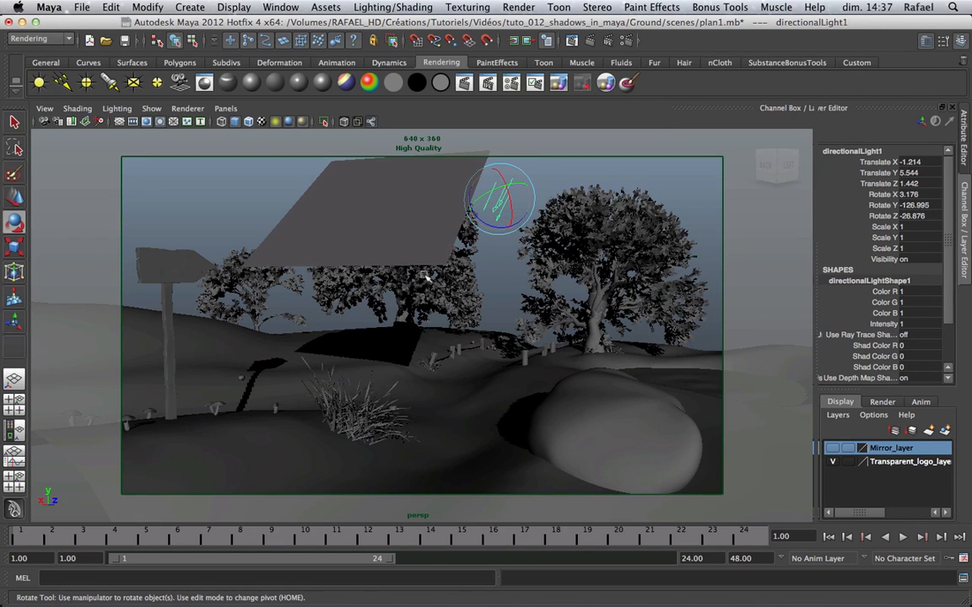
click(387, 208)
alt+drag(386, 209, 422, 245)
click(531, 217)
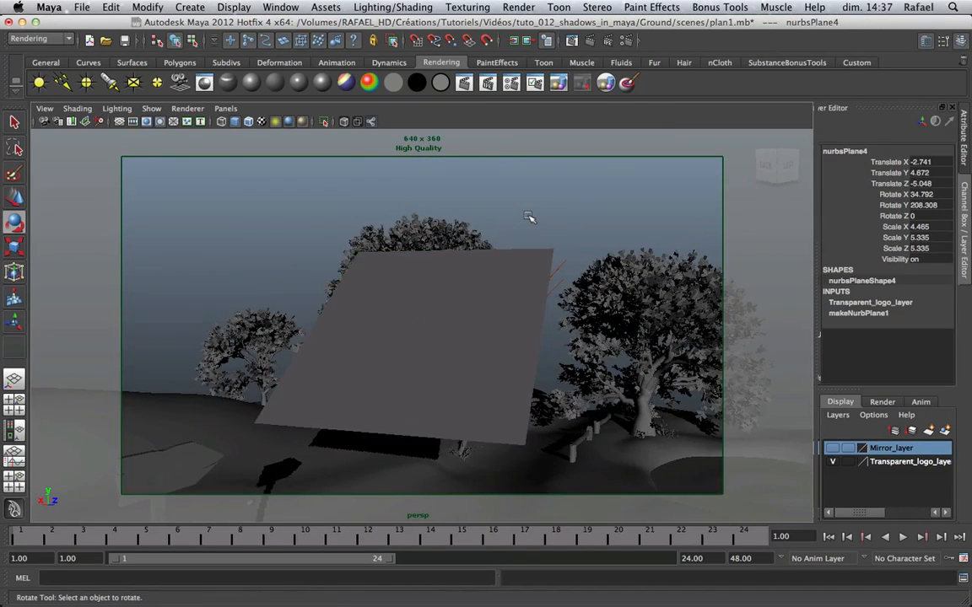
alt+right_drag(532, 217, 426, 252)
alt+drag(427, 252, 406, 269)
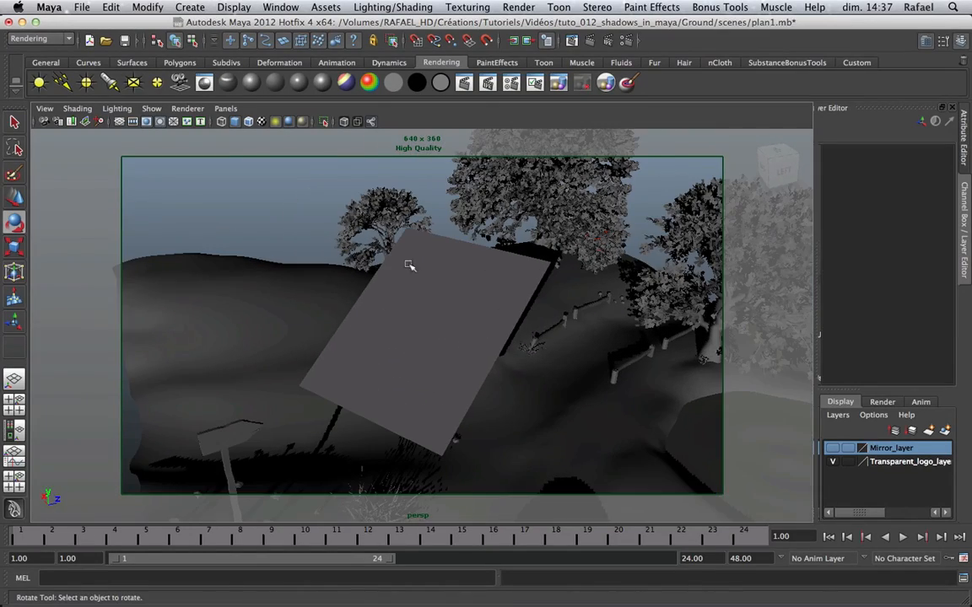
Display textures in the viewport without high-quality shading and inspect the transparent logo plane from different angles
click(267, 121)
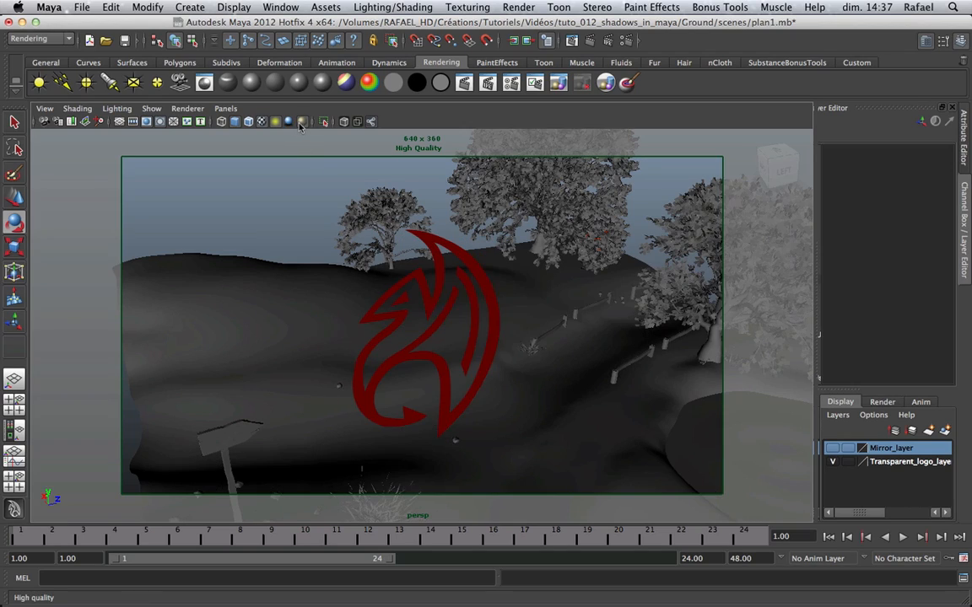
click(276, 123)
mouse_move(387, 288)
alt+mouse_down()
mouse_move(553, 276)
mouse_move(505, 314)
mouse_move(401, 304)
mouse_move(575, 306)
mouse_move(430, 307)
mouse_move(440, 300)
mouse_move(386, 282)
mouse_move(402, 275)
mouse_move(494, 322)
mouse_move(404, 292)
alt+mouse_up()
click(404, 276)
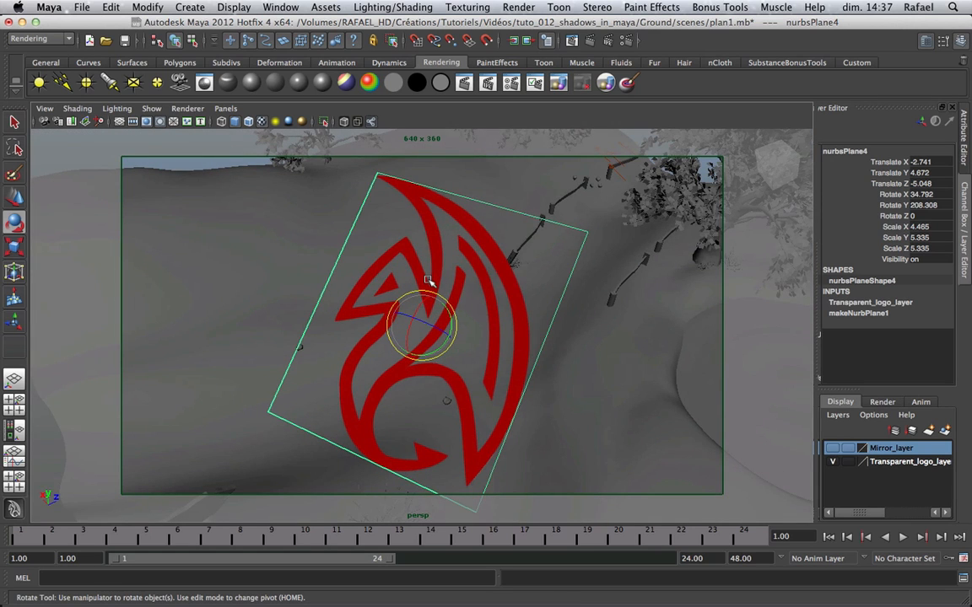
key(q)
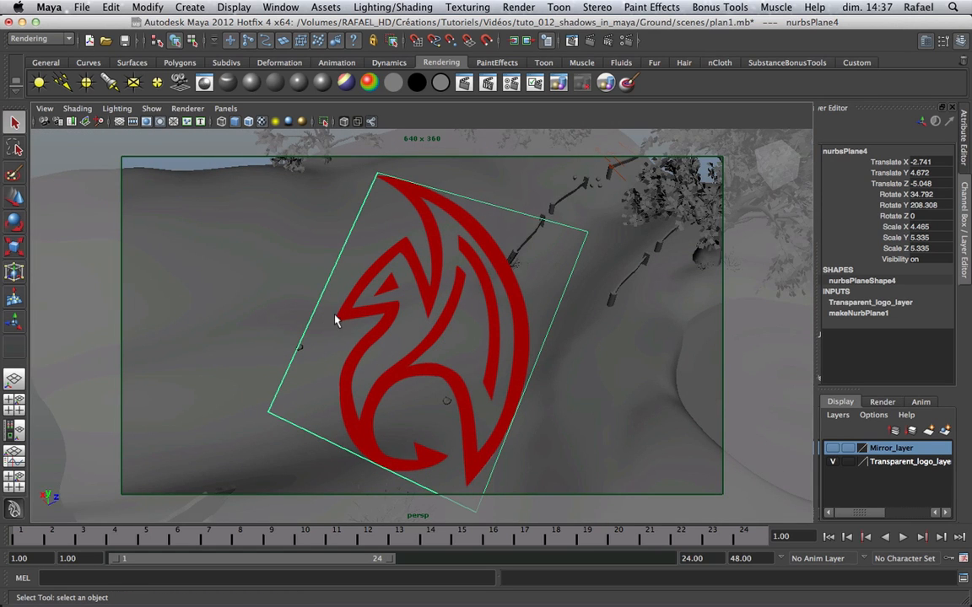
alt+drag(335, 320, 335, 290)
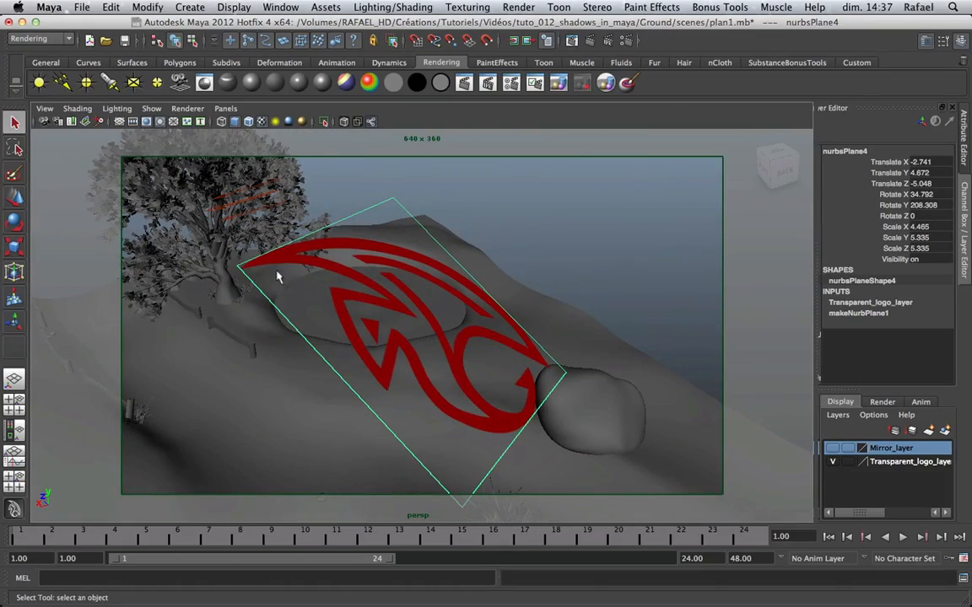
alt+drag(263, 278, 177, 176)
click(177, 175)
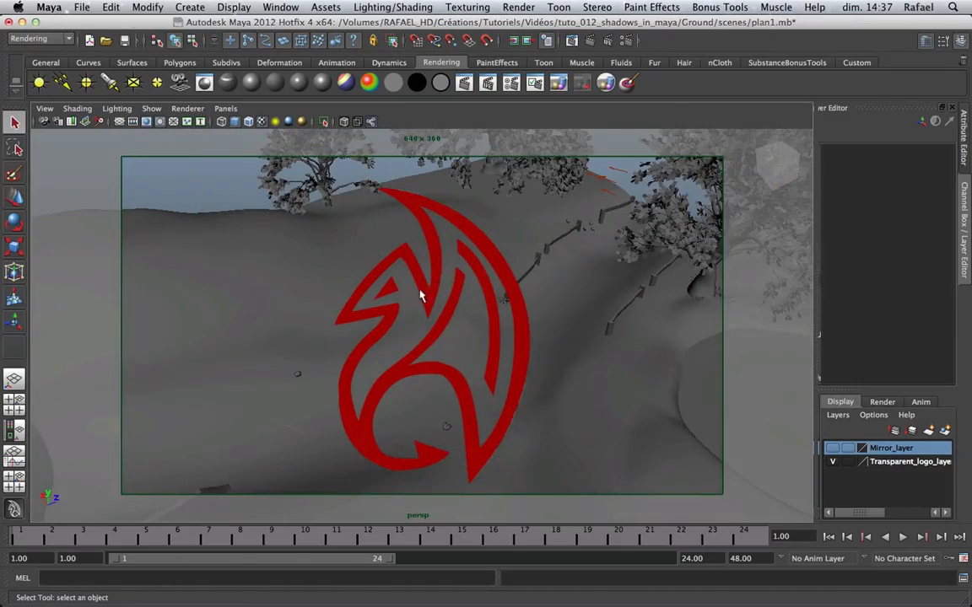
Render a wider view that includes the logo plane and its depth map shadow on the ground
alt+drag(422, 287, 549, 280)
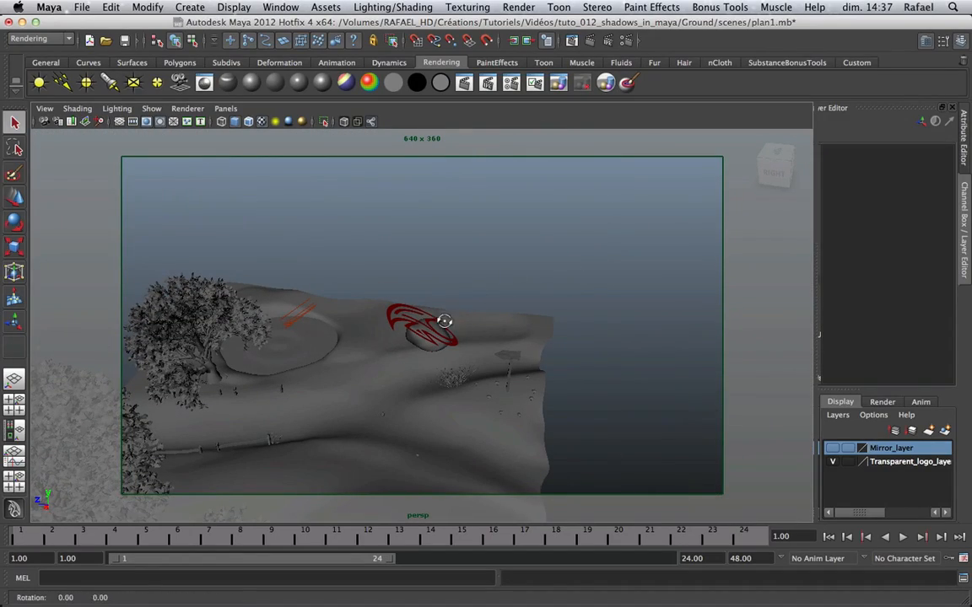
alt+drag(444, 321, 486, 323)
scroll(402, 322, down, 5)
alt+middle_drag(416, 319, 485, 322)
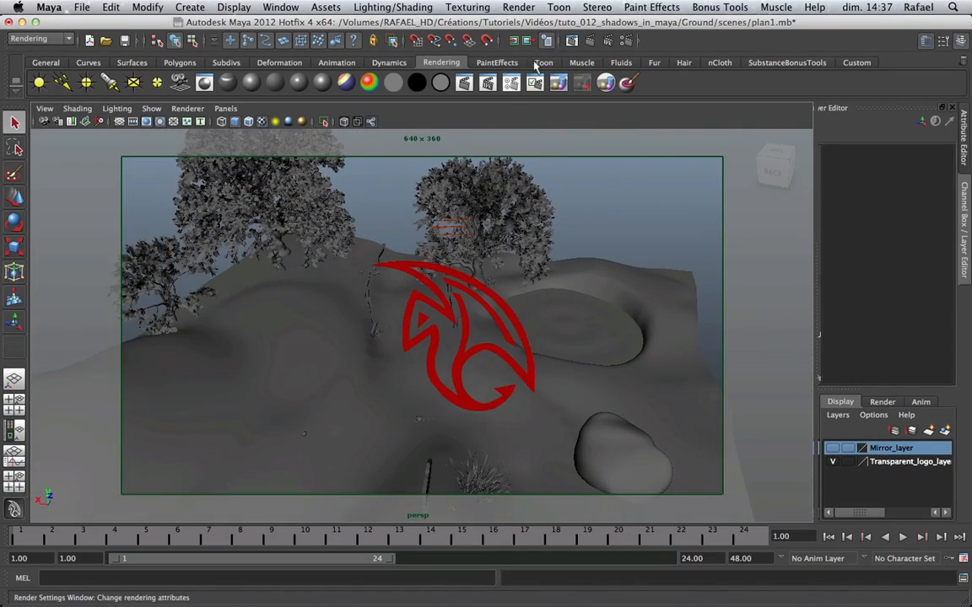
click(512, 40)
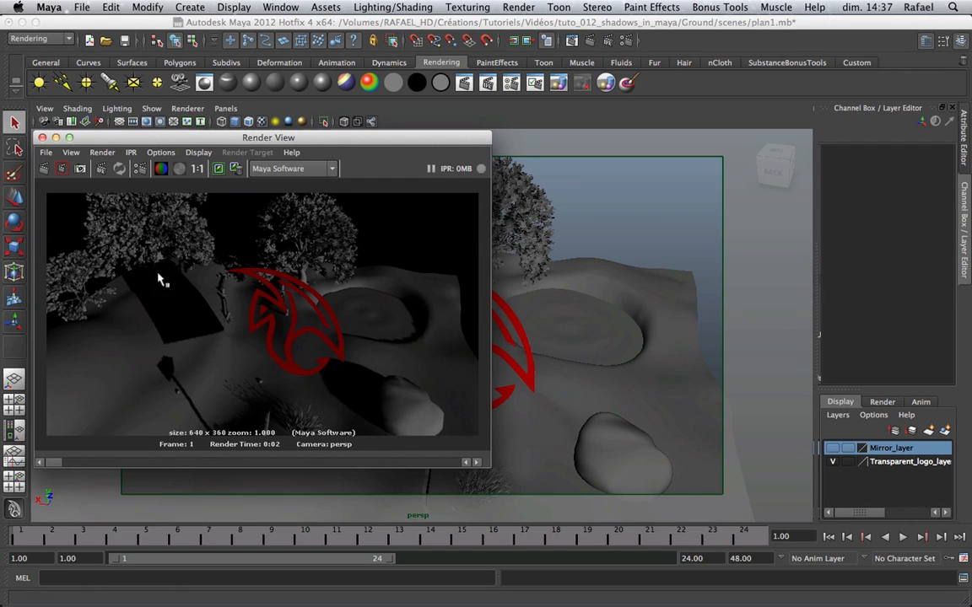
Compare the rendered logo's ground shadow with the logo plane's outline in the scene, and close the render window
drag(145, 137, 588, 131)
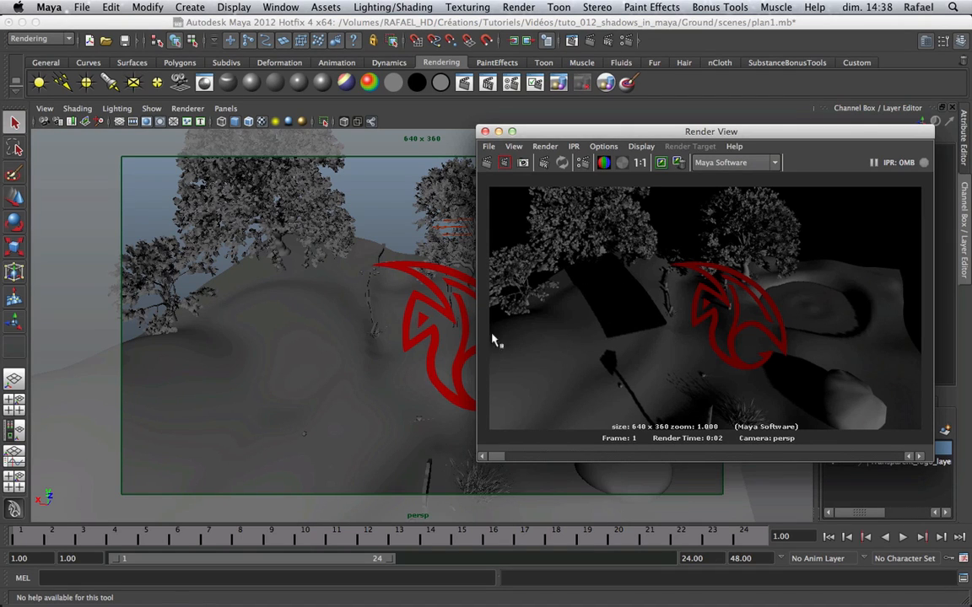
click(448, 308)
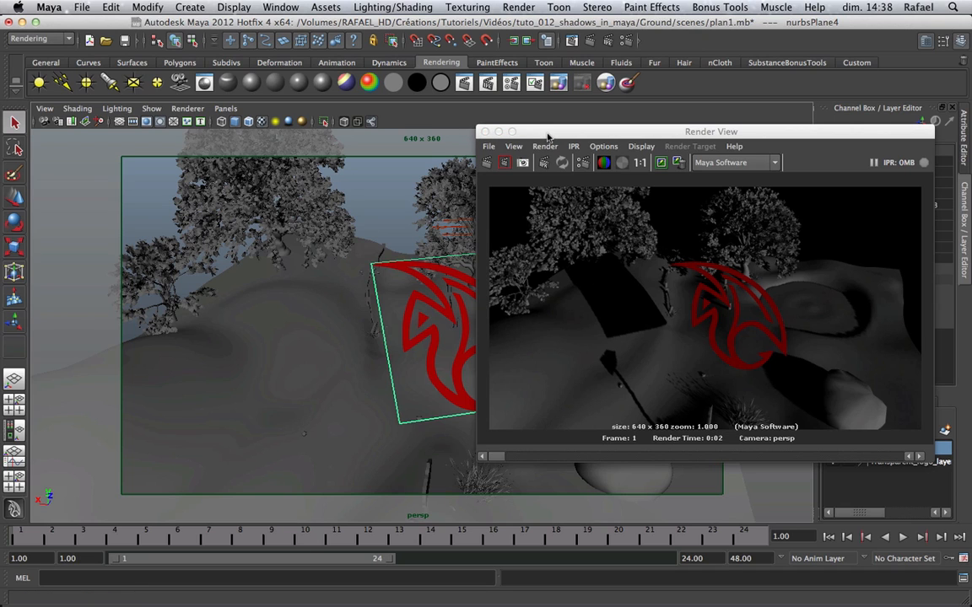
drag(549, 134, 193, 168)
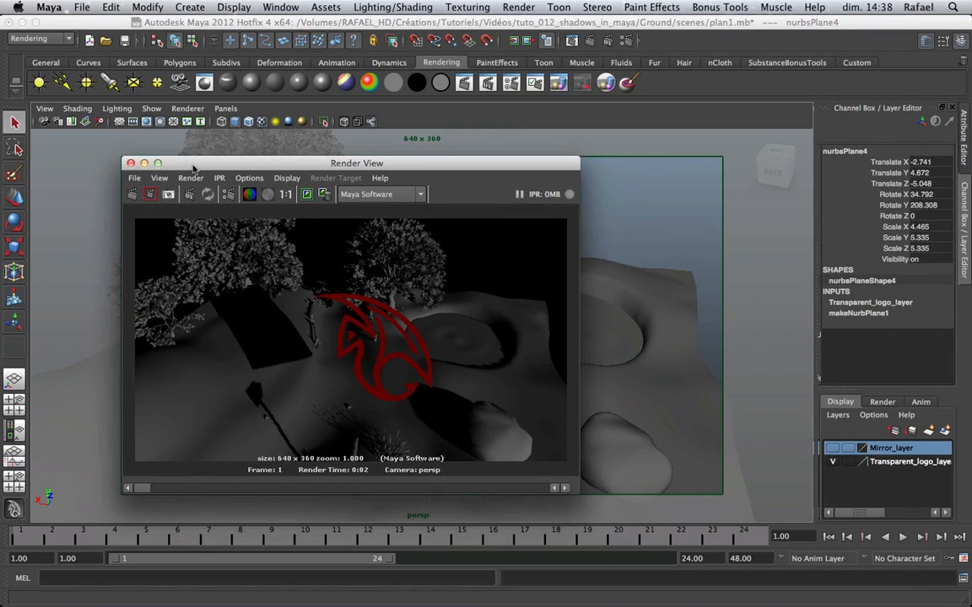
drag(577, 489, 629, 508)
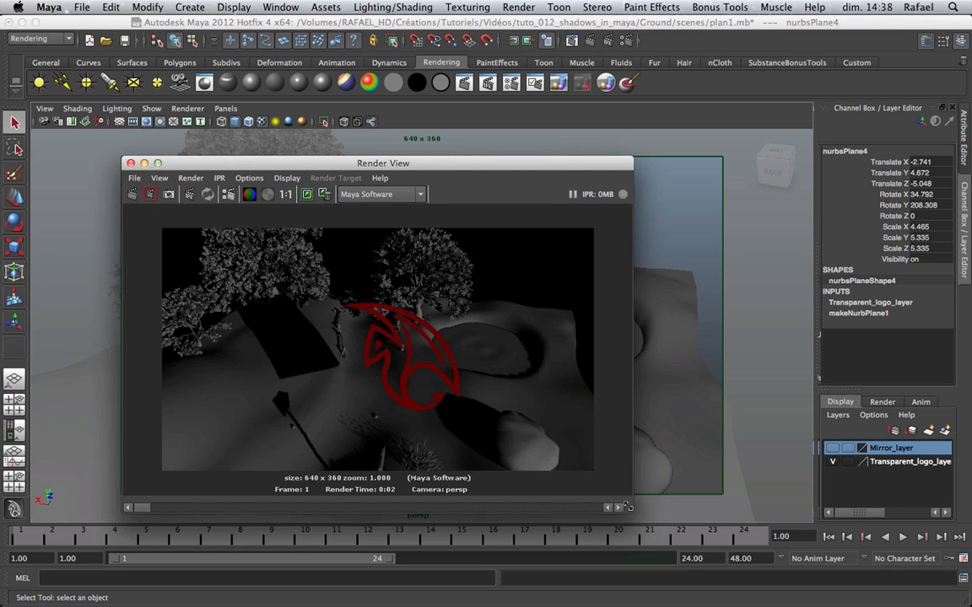
click(131, 164)
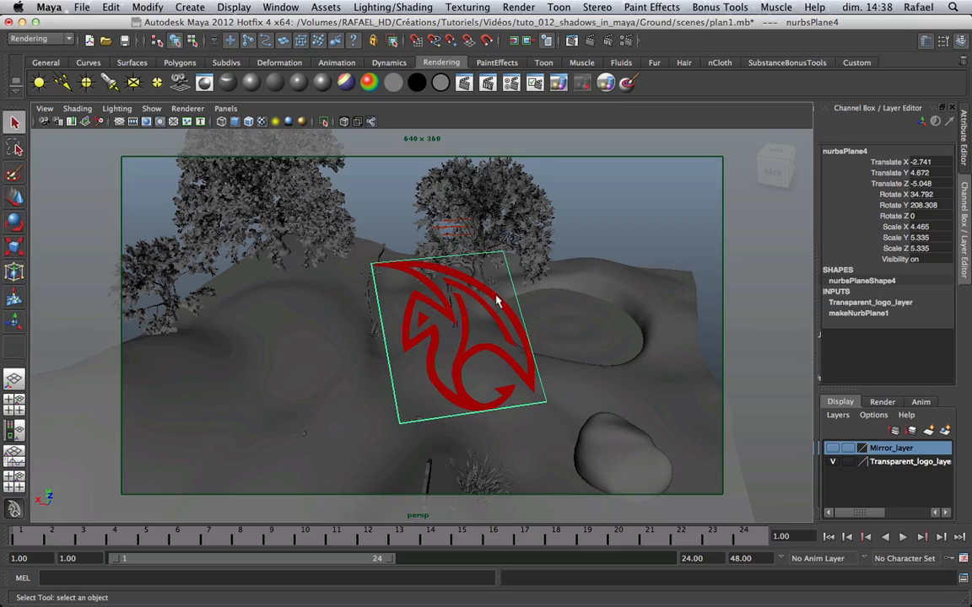
Switch the directional light from depth map shadows to ray trace shadows
alt+drag(498, 301, 405, 303)
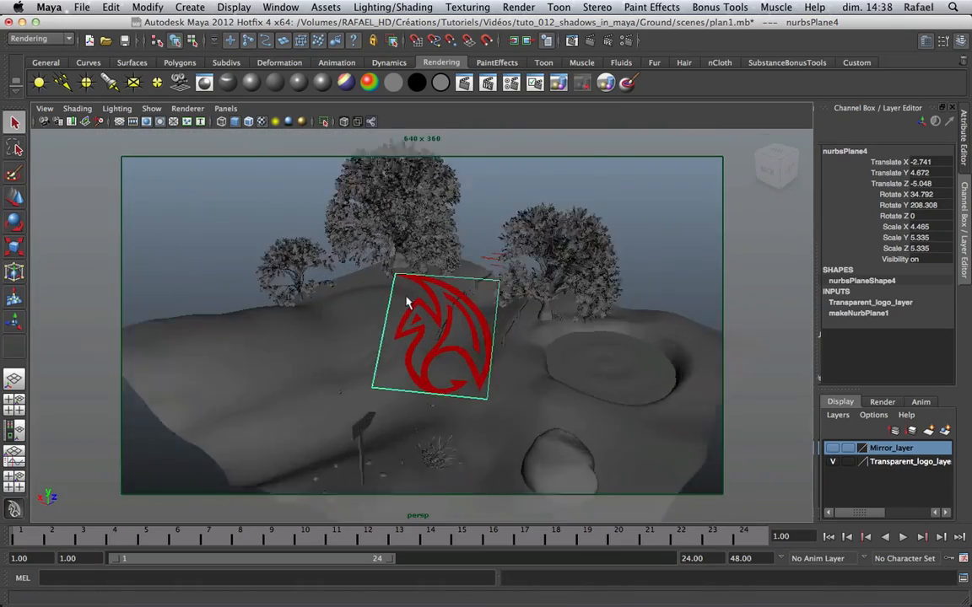
alt+right_drag(407, 302, 460, 297)
alt+drag(460, 297, 399, 300)
alt+right_drag(399, 299, 456, 254)
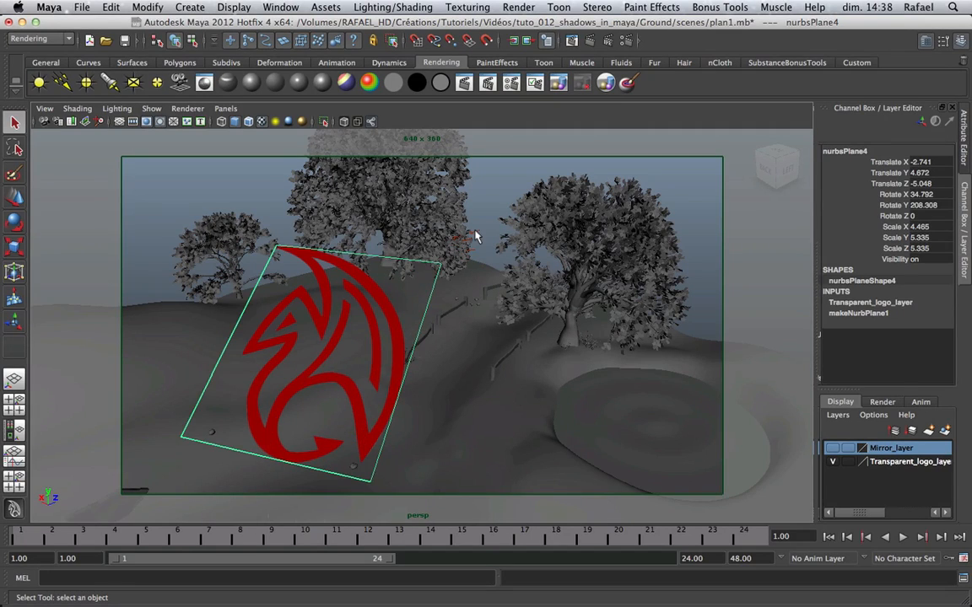
click(476, 242)
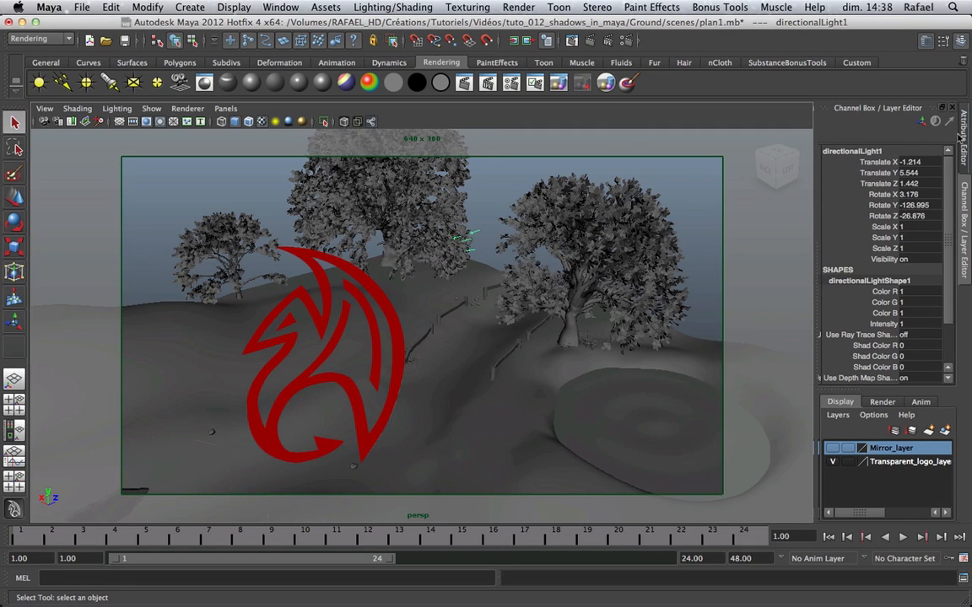
key(ctrl+a)
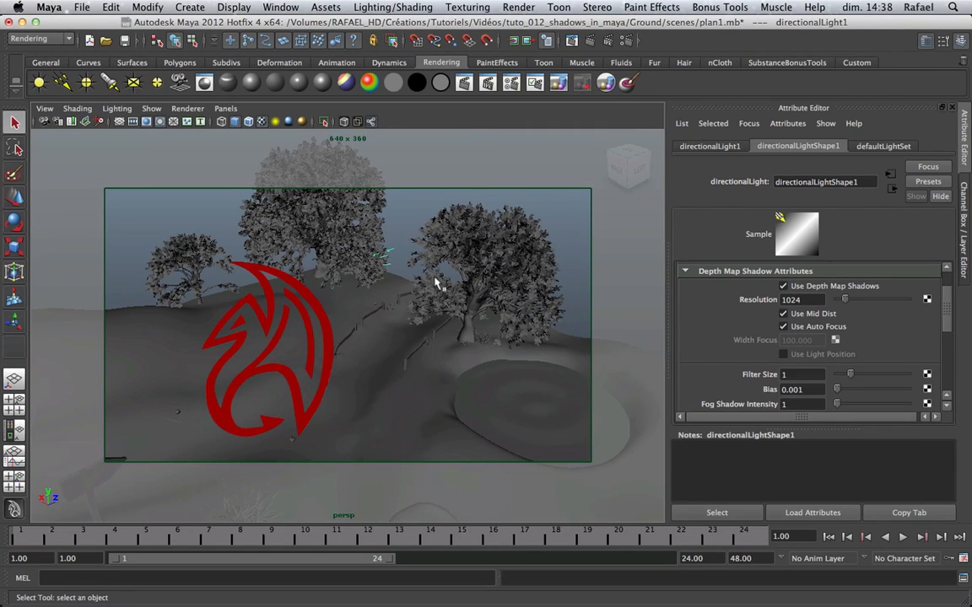
scroll(751, 337, down, 8)
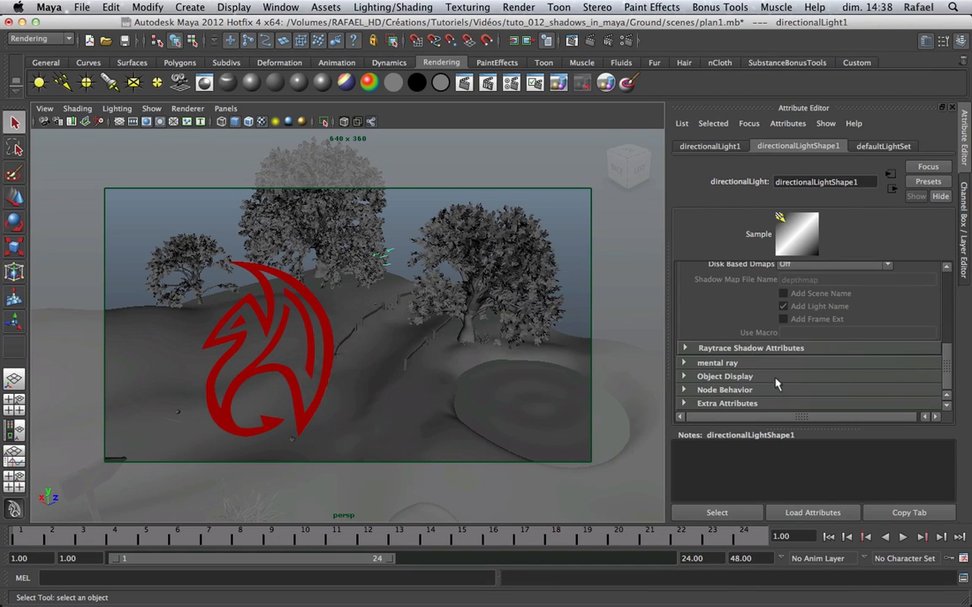
drag(802, 430, 815, 489)
click(756, 421)
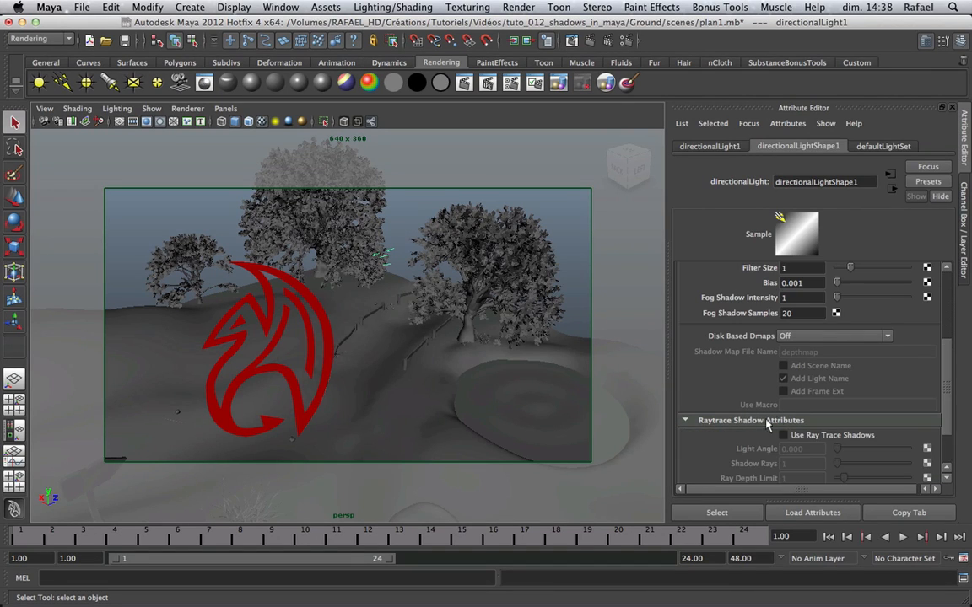
scroll(763, 397, down, 3)
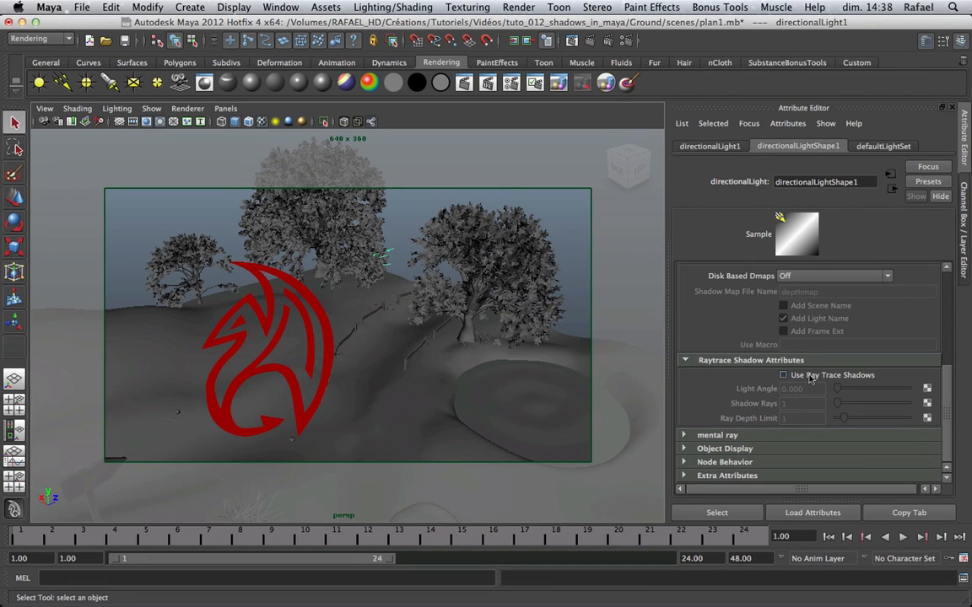
click(843, 377)
Render the logo plane and the ground around it with the light's ray trace shadows enabled
mouse_move(397, 329)
alt+mouse_down()
mouse_move(353, 326)
mouse_move(434, 330)
mouse_move(339, 331)
mouse_move(353, 332)
mouse_move(346, 339)
mouse_move(354, 299)
mouse_move(376, 291)
alt+mouse_up()
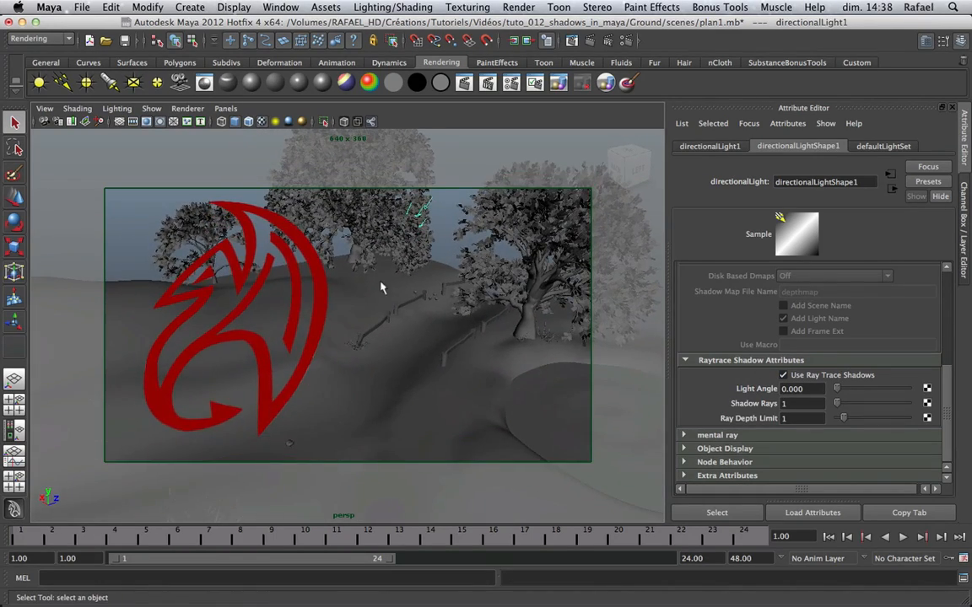
click(584, 42)
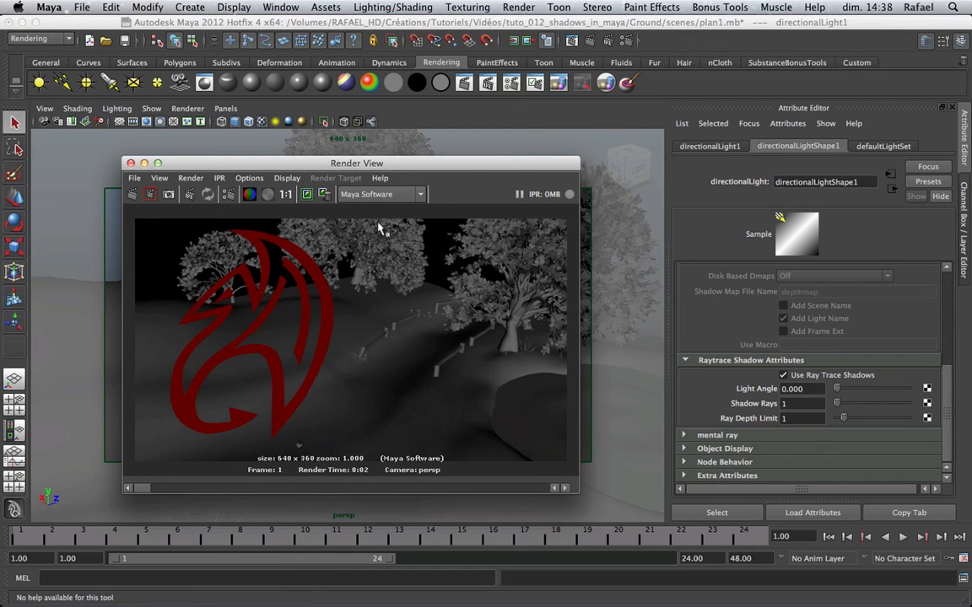
drag(316, 169, 226, 143)
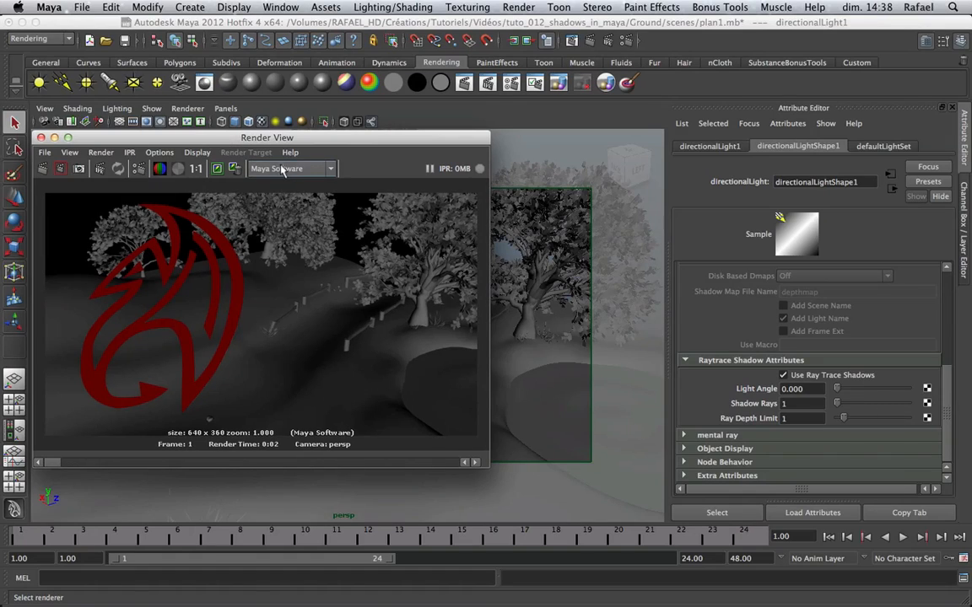
Enable Raytracing in the Maya Software render settings under Raytracing Quality, and close the settings
click(628, 41)
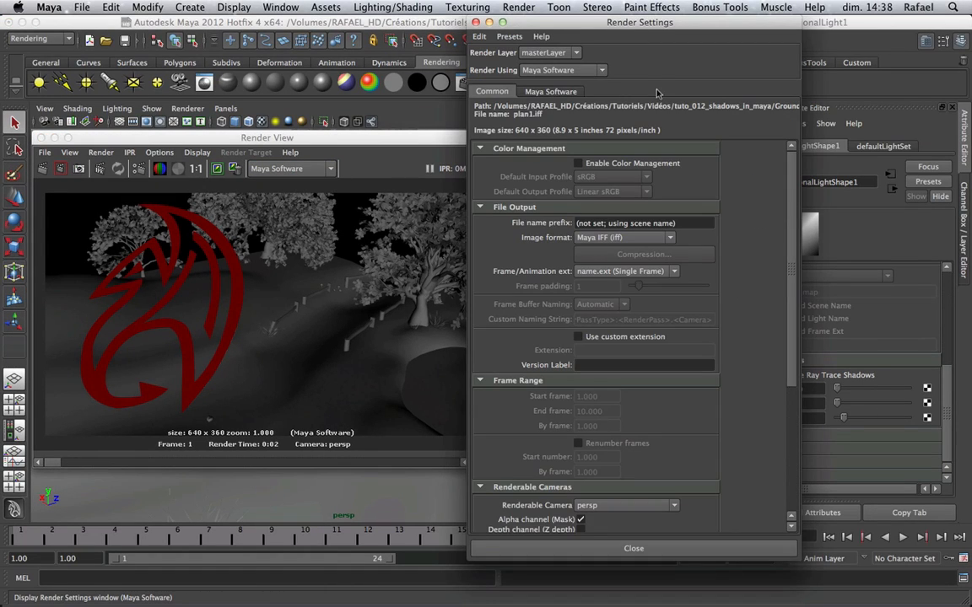
drag(581, 21, 437, 65)
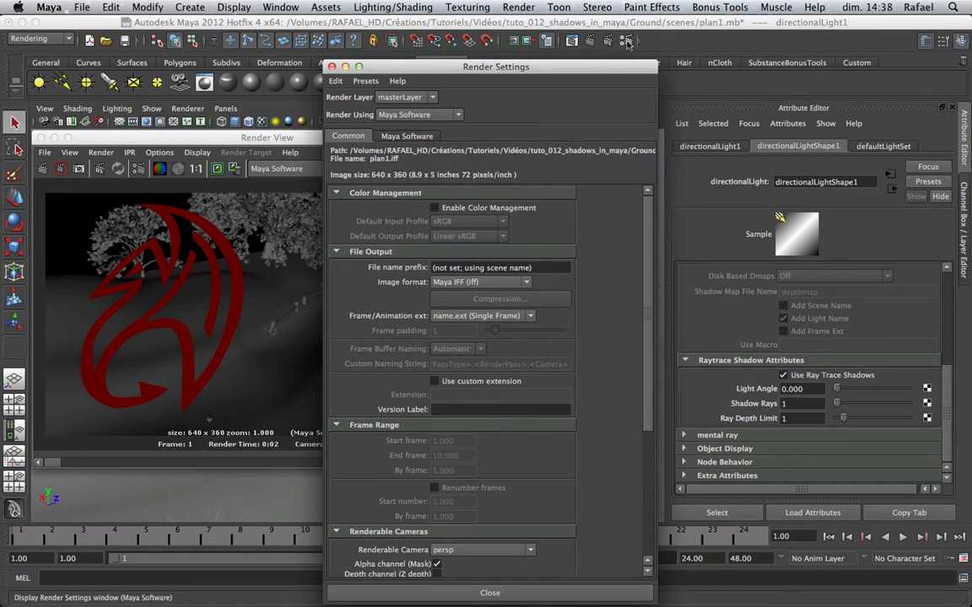
drag(557, 67, 556, 48)
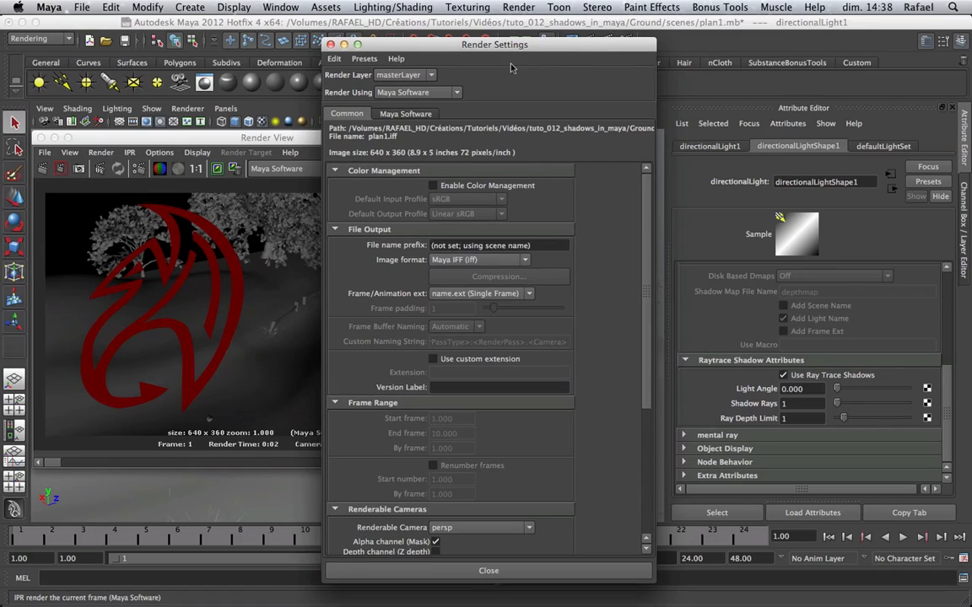
click(393, 114)
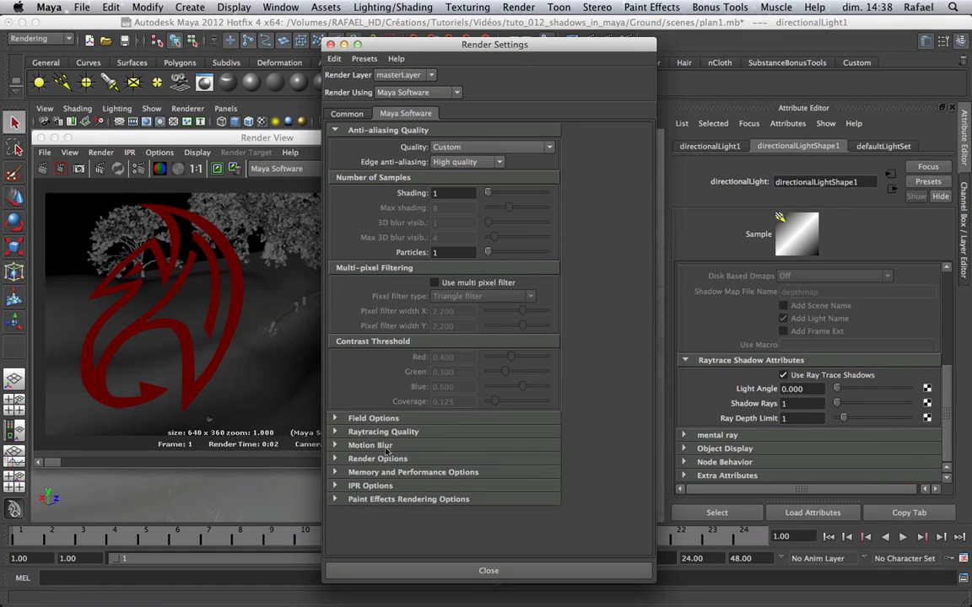
click(418, 433)
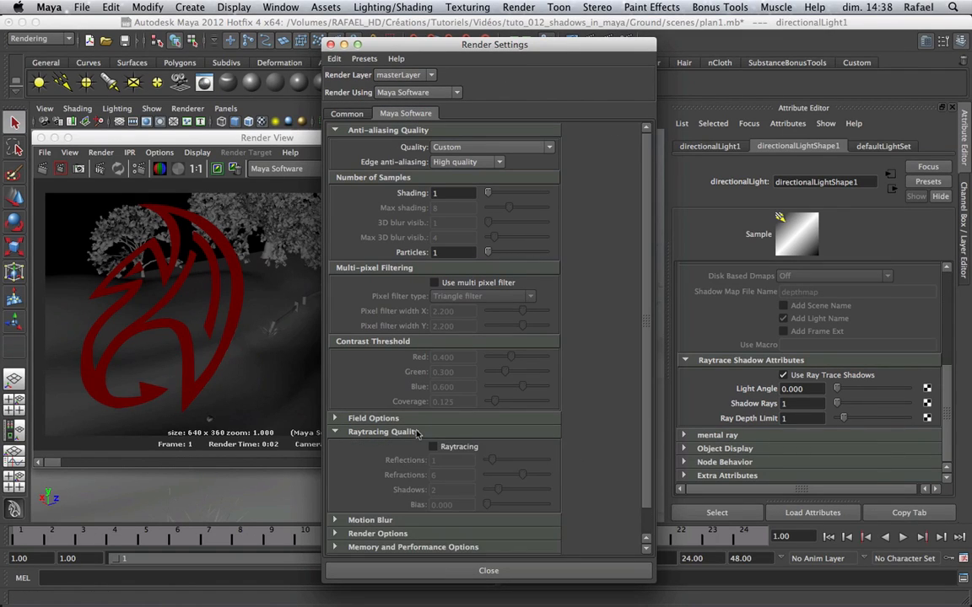
click(461, 449)
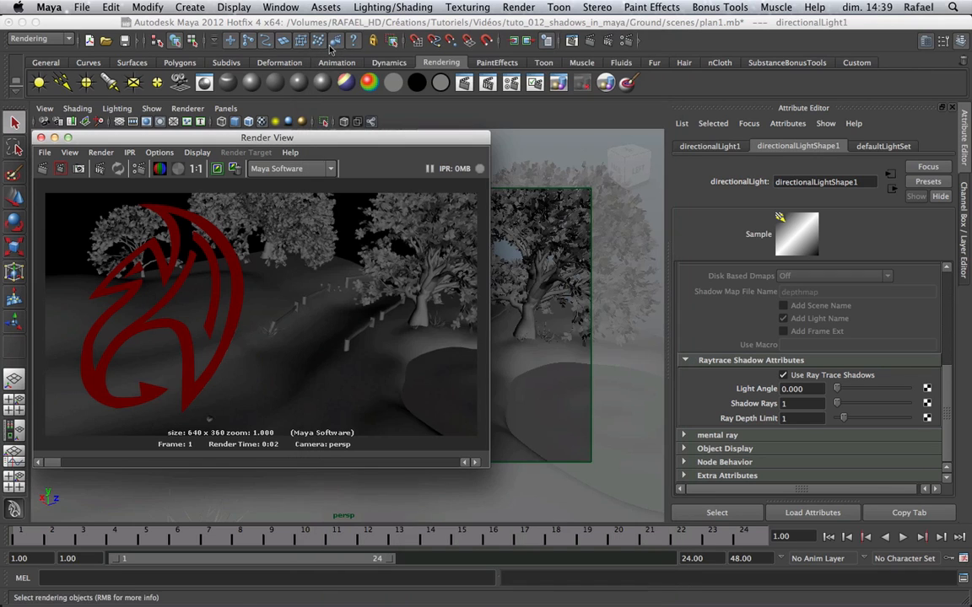
click(331, 44)
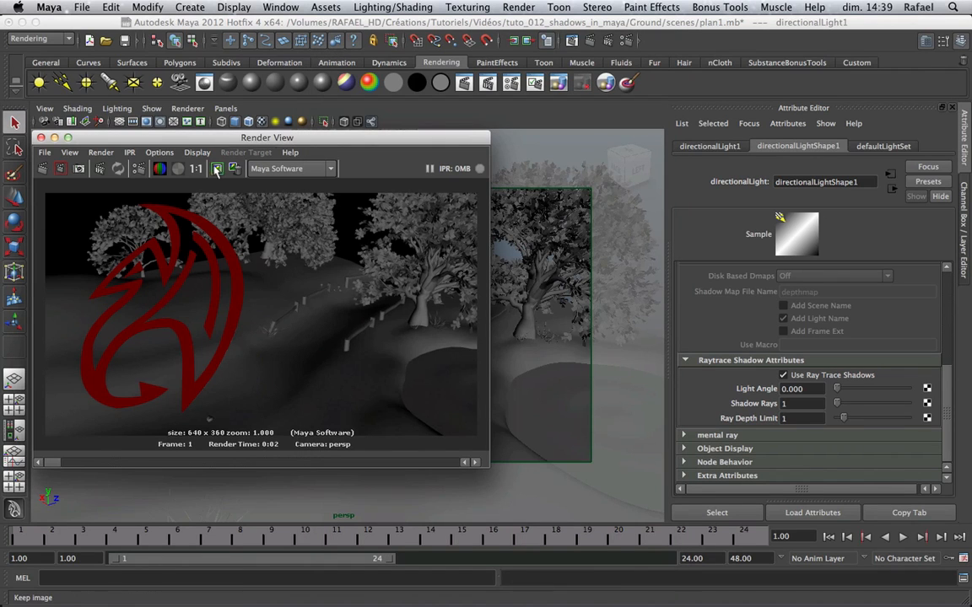
Render the same view again with raytracing enabled, and review the light's depth map and ray trace shadow attributes alongside the result
click(42, 169)
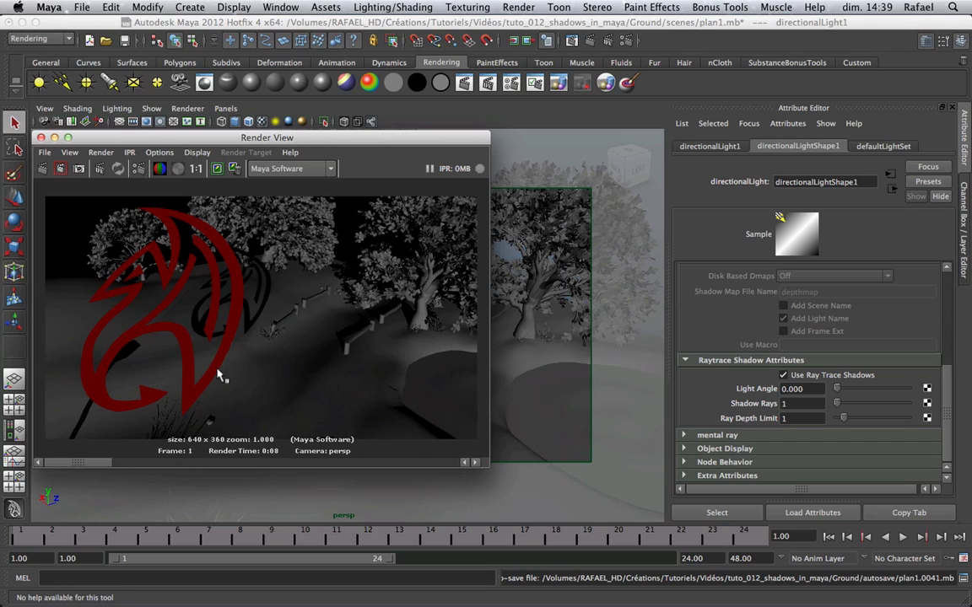
scroll(797, 368, up, 3)
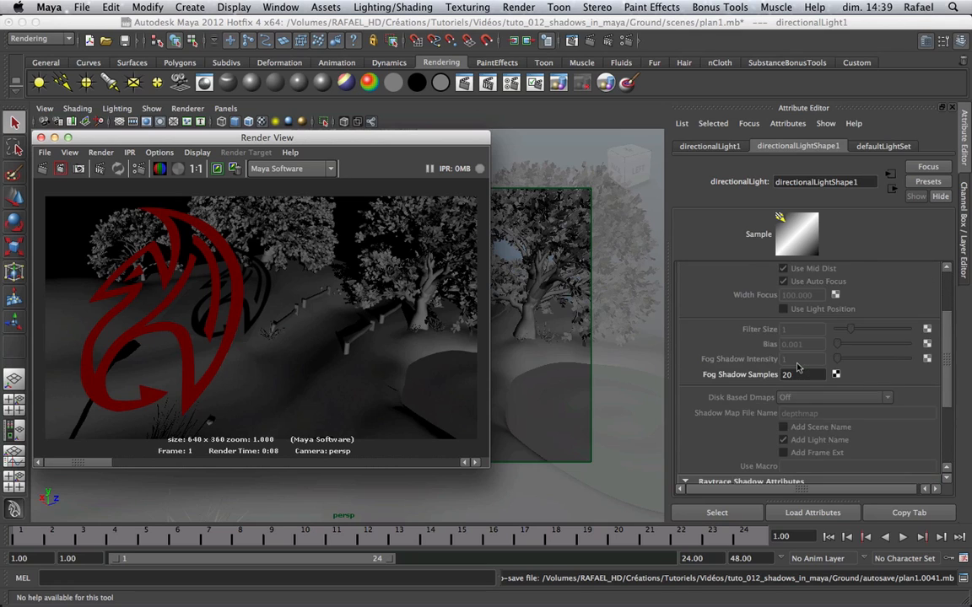
scroll(797, 368, down, 2)
mouse_move(103, 464)
mouse_down()
mouse_move(198, 464)
mouse_move(108, 474)
mouse_up()
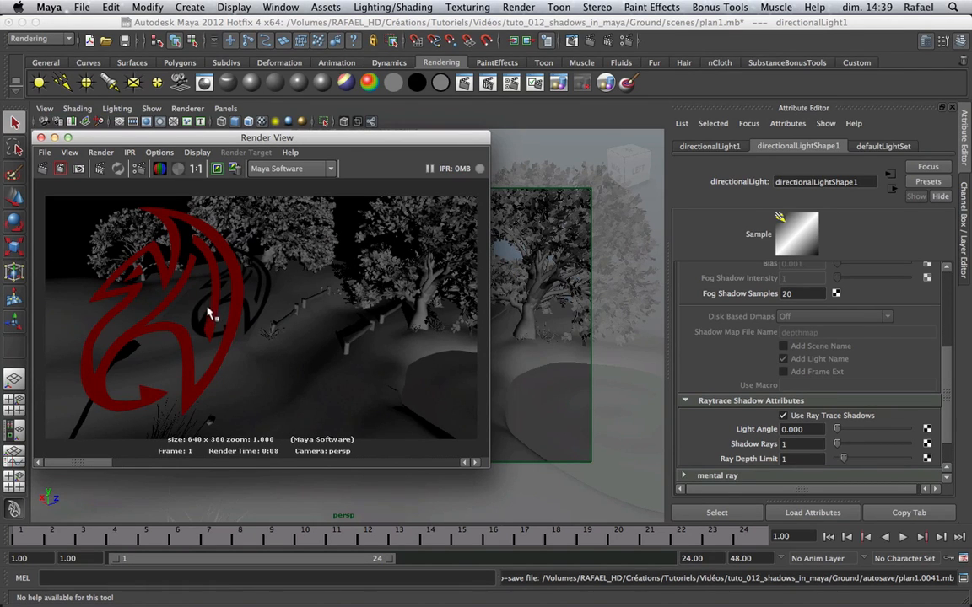
scroll(827, 422, down, 2)
scroll(793, 413, down, 2)
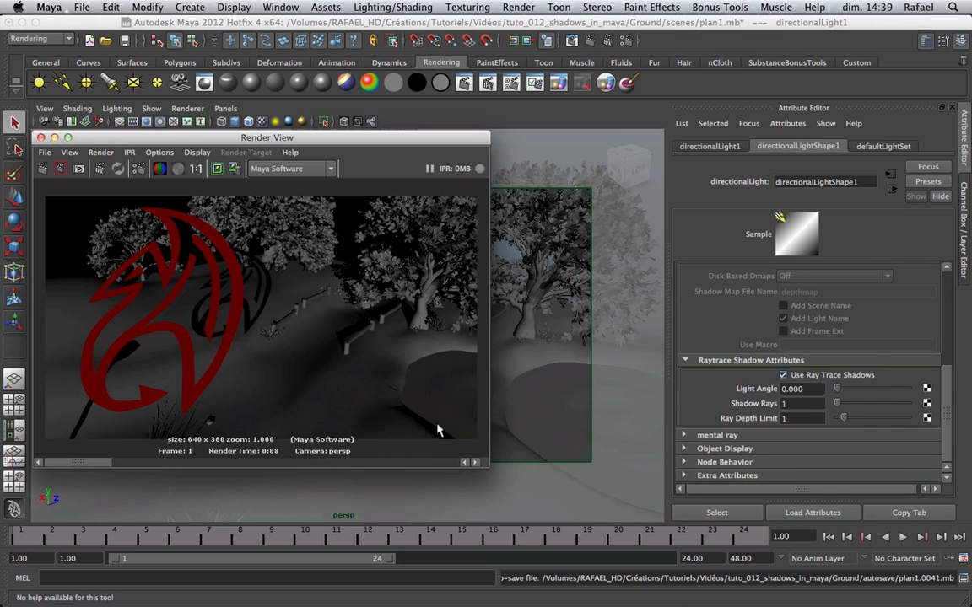
mouse_move(218, 138)
mouse_down()
mouse_move(233, 150)
mouse_move(218, 137)
mouse_up()
drag(492, 468, 524, 497)
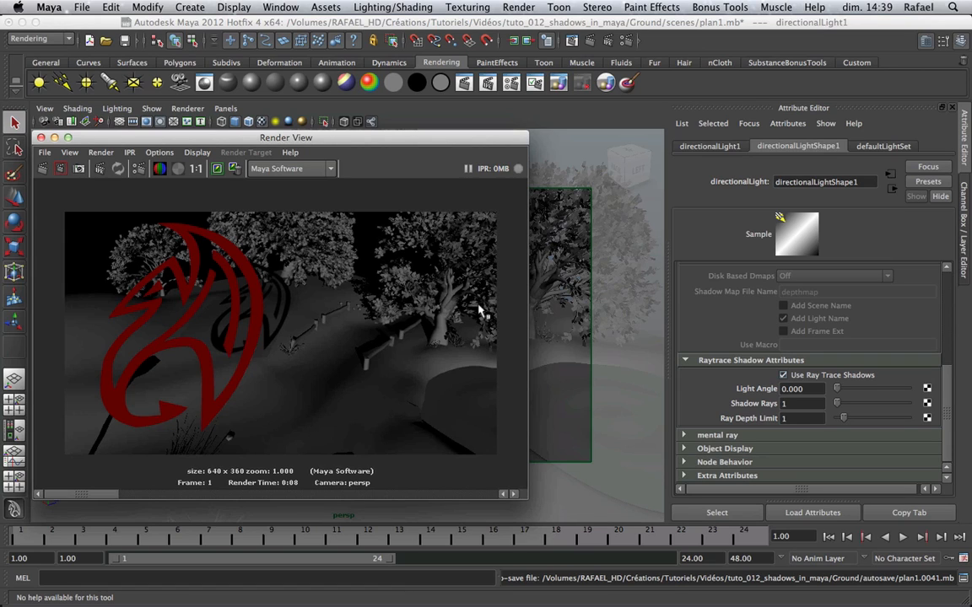
scroll(810, 328, up, 10)
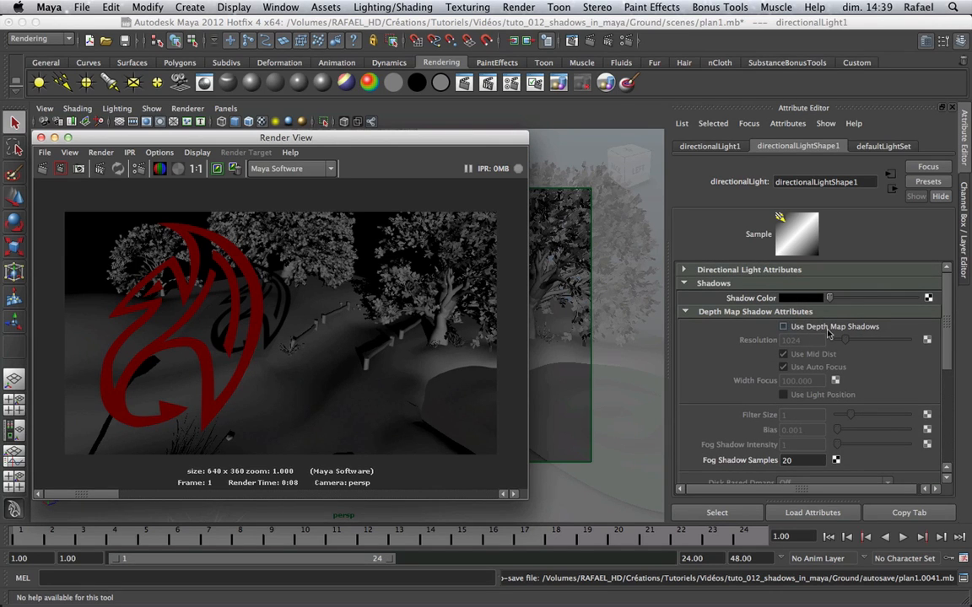
scroll(831, 336, down, 5)
scroll(831, 336, down, 3)
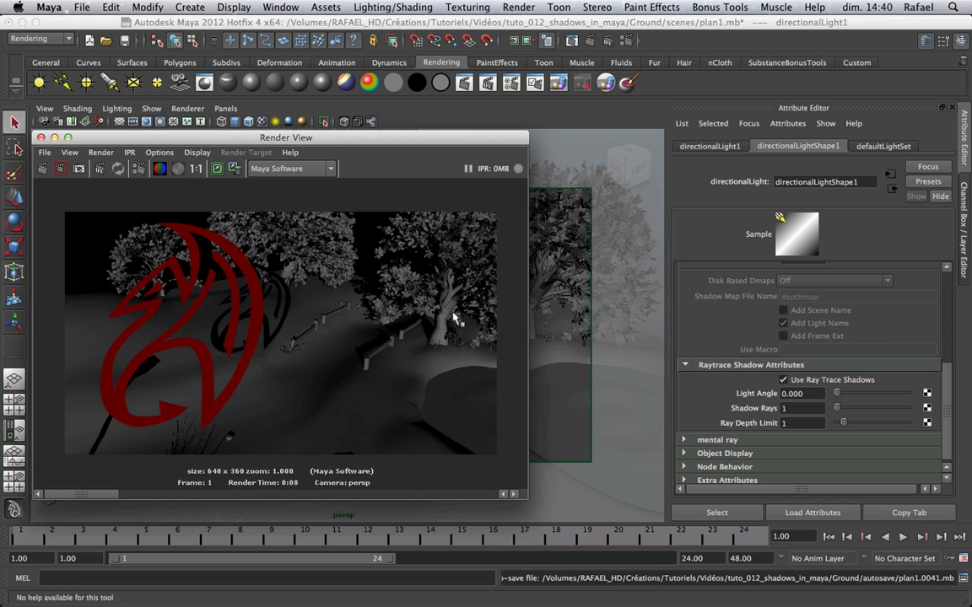
drag(523, 493, 485, 474)
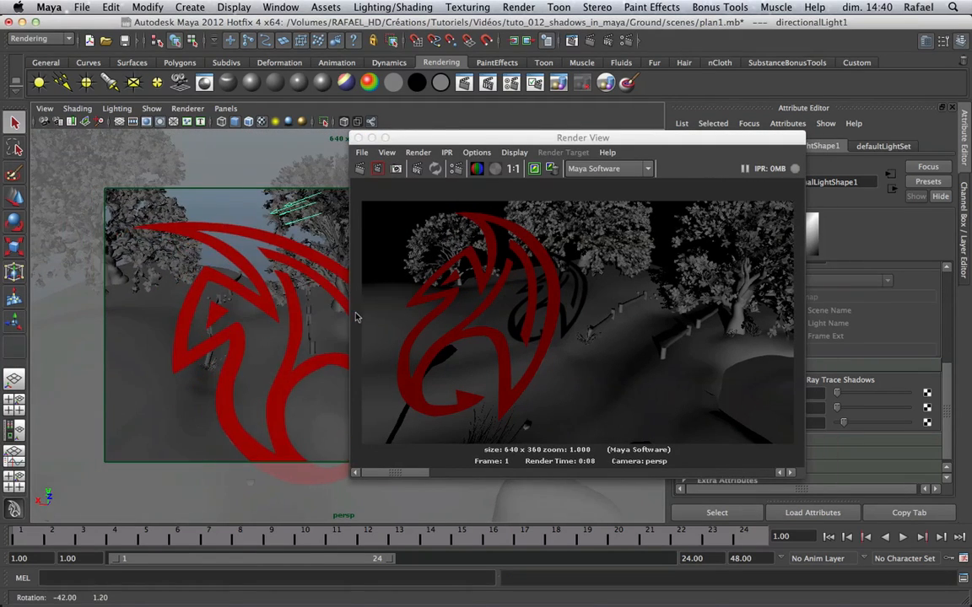
Put the render window away and lower the logo plane so that its base sinks into the ground
alt+middle_drag(260, 311, 332, 288)
scroll(306, 301, down, 3)
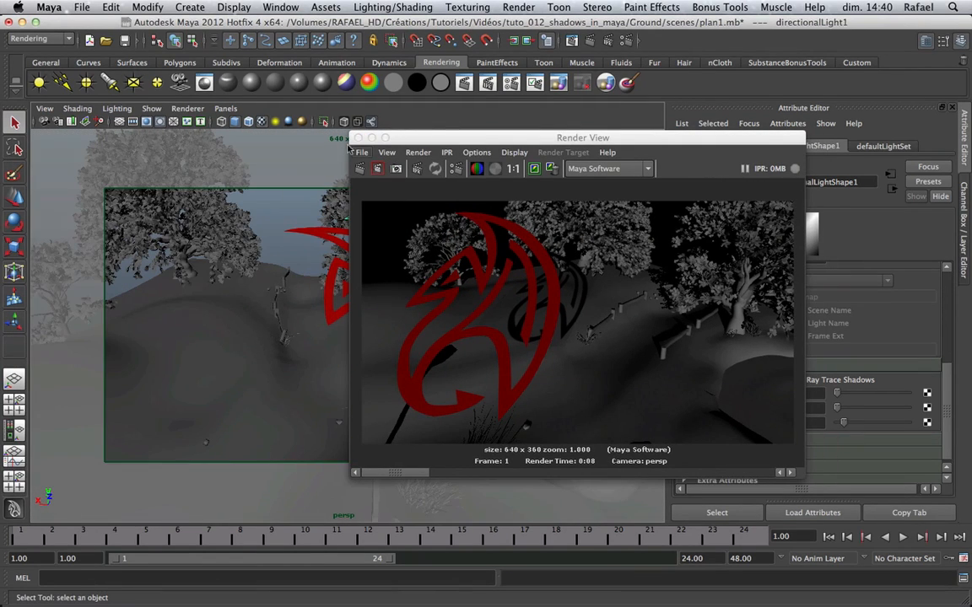
click(371, 137)
key(e)
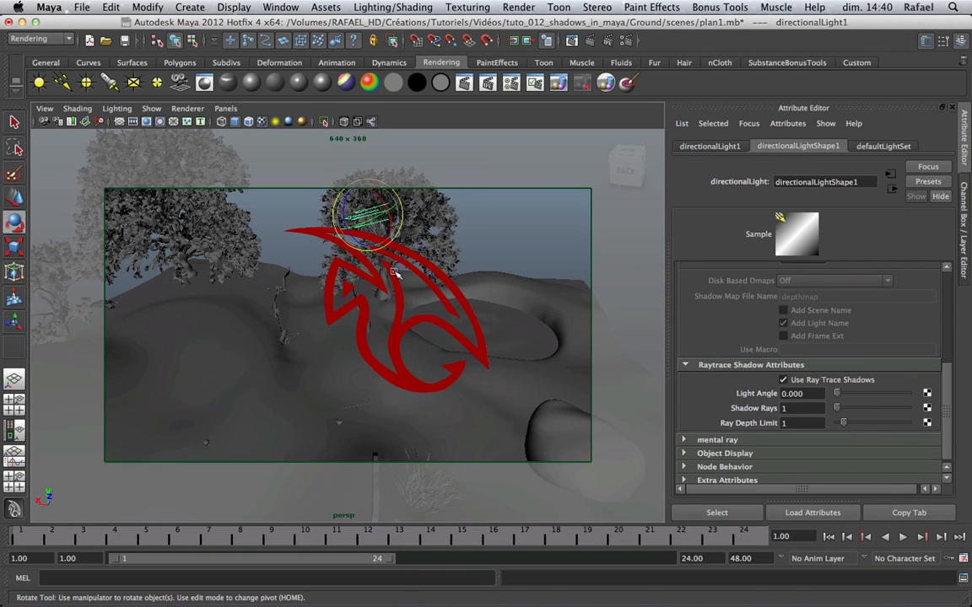
click(395, 278)
drag(392, 284, 387, 380)
key(w)
scroll(402, 306, down, 3)
key(e)
Select the directional light, show high-quality shadows in the viewport, and rotate the light slightly to cast the logo plane's shadow across the ground
click(397, 252)
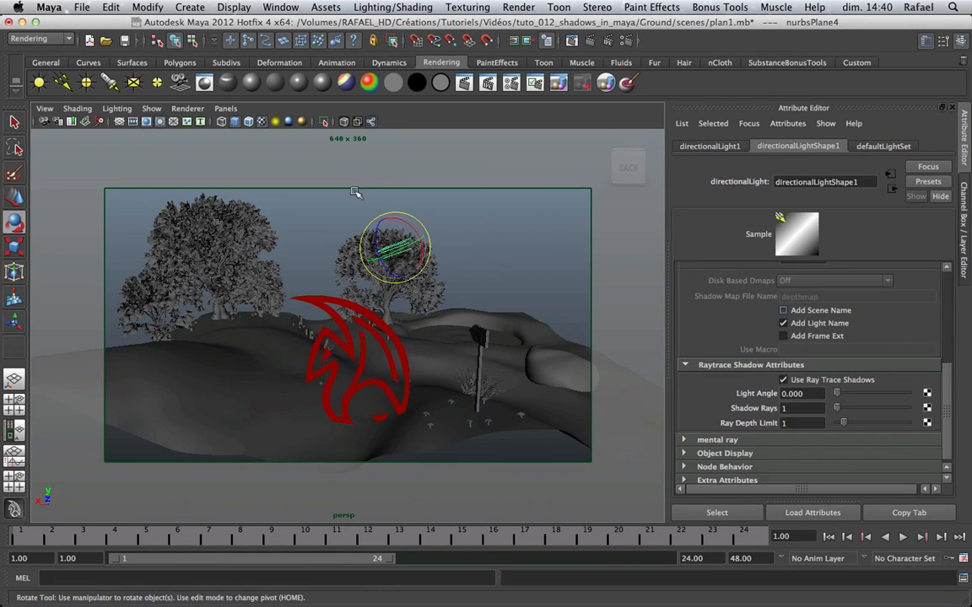
click(302, 123)
click(302, 124)
alt+drag(402, 243, 356, 285)
drag(463, 211, 450, 209)
mouse_move(393, 306)
alt+mouse_down()
mouse_move(424, 324)
mouse_move(485, 314)
alt+mouse_up()
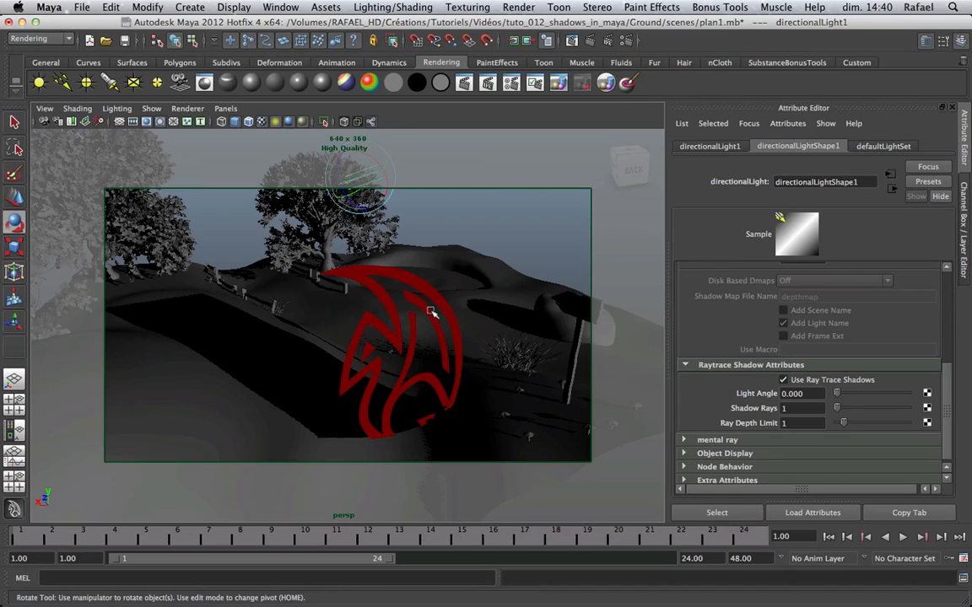
Render the lowered logo plane with its ray trace shadow and place the render beside the viewport for comparison
click(515, 40)
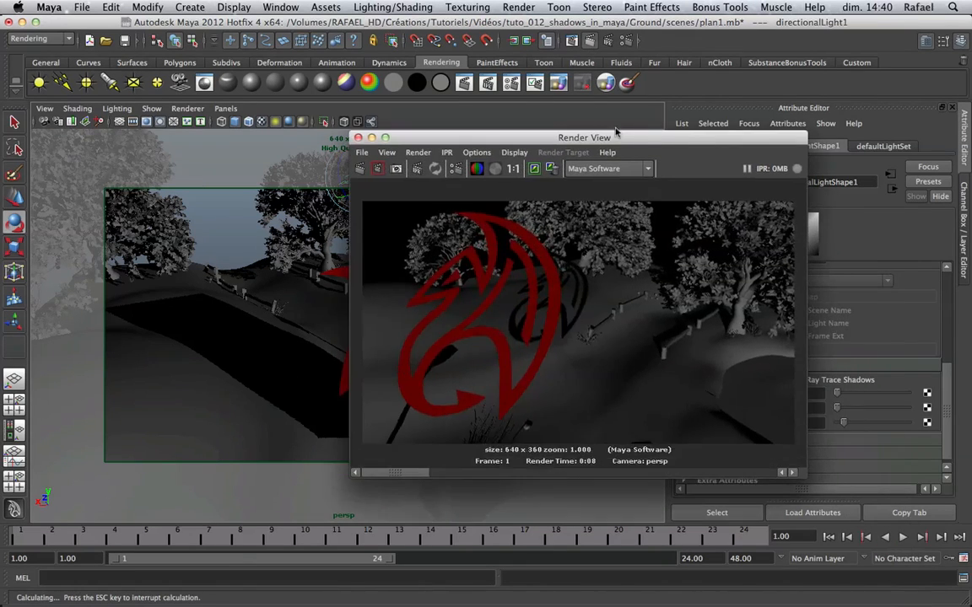
drag(577, 139, 496, 127)
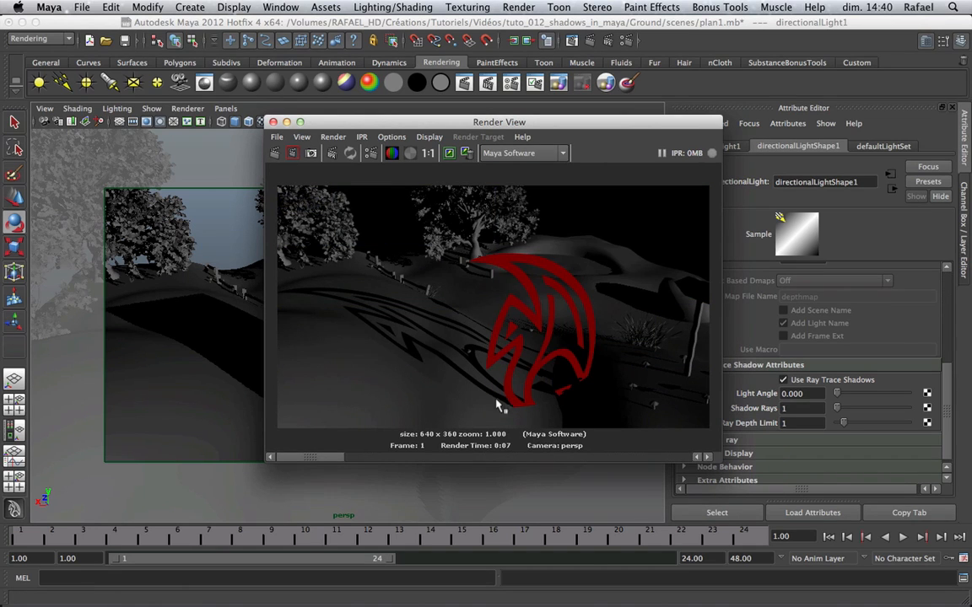
drag(387, 123, 743, 118)
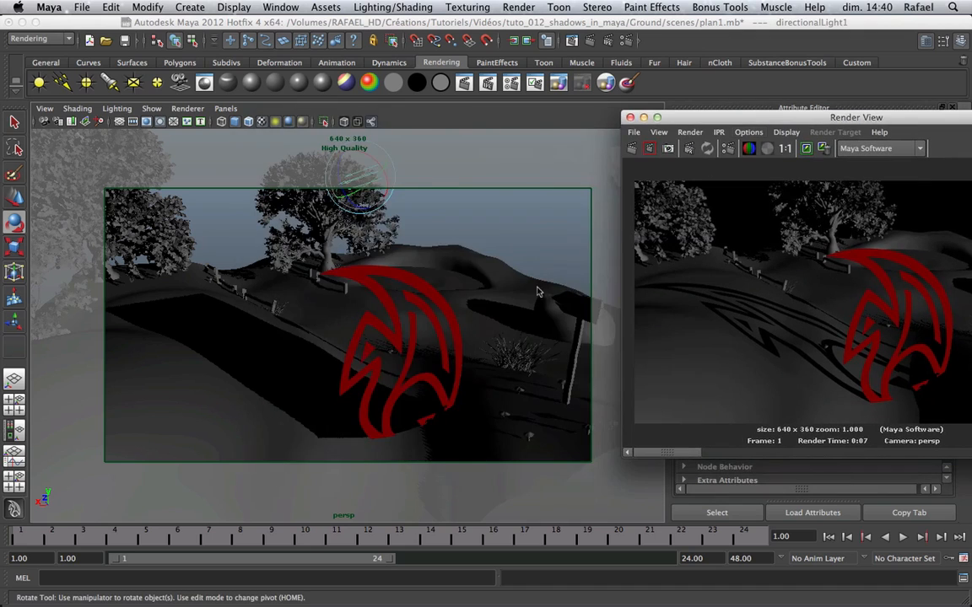
Select the logo plane and raise it until the whole logo stands above the ground
click(408, 281)
alt+drag(410, 282, 352, 305)
key(w)
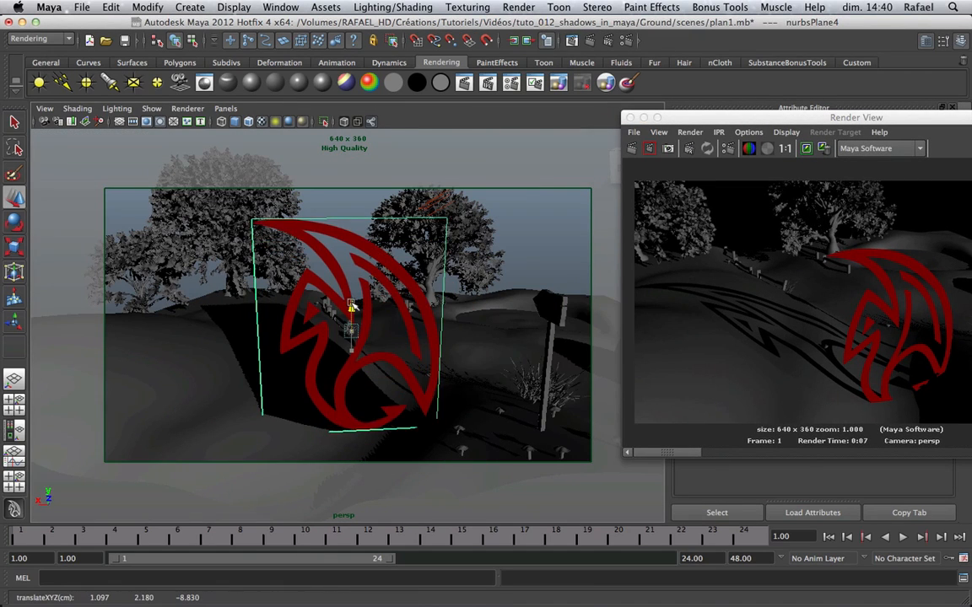
alt+drag(315, 339, 343, 230)
Select the directional light again and rotate it slightly to adjust where the logo plane's shadow falls
key(e)
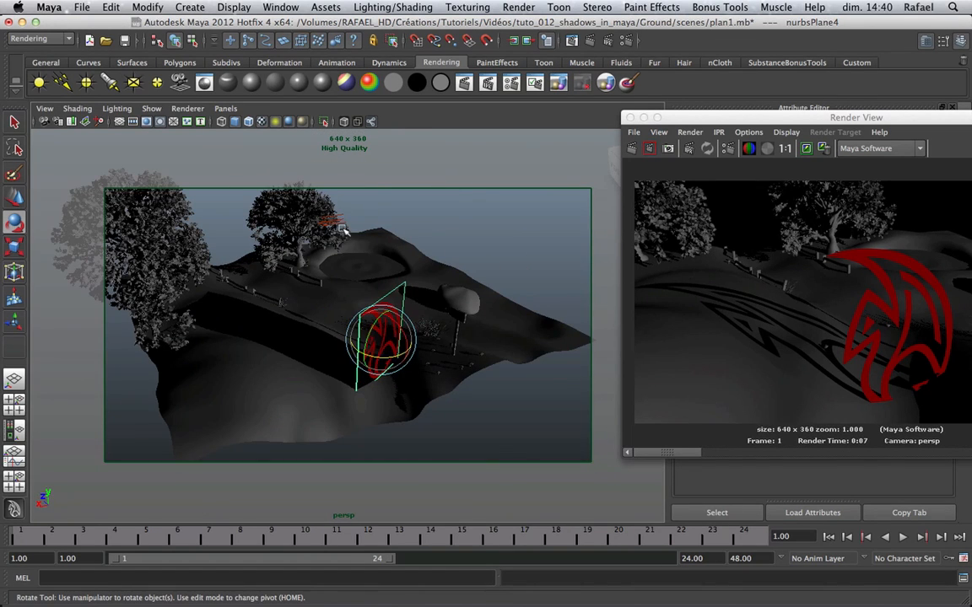
scroll(337, 218, up, 3)
click(328, 187)
drag(337, 171, 331, 169)
Close the render window, frame the logo plane with its ground shadow, and turn off the viewport's high-quality display
drag(641, 117, 296, 119)
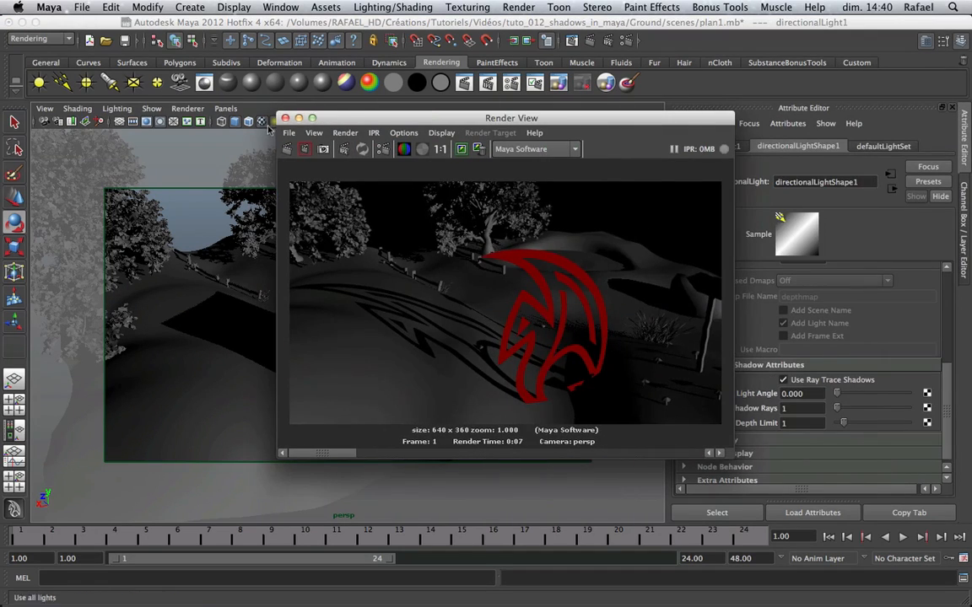
click(285, 118)
alt+drag(295, 355, 408, 451)
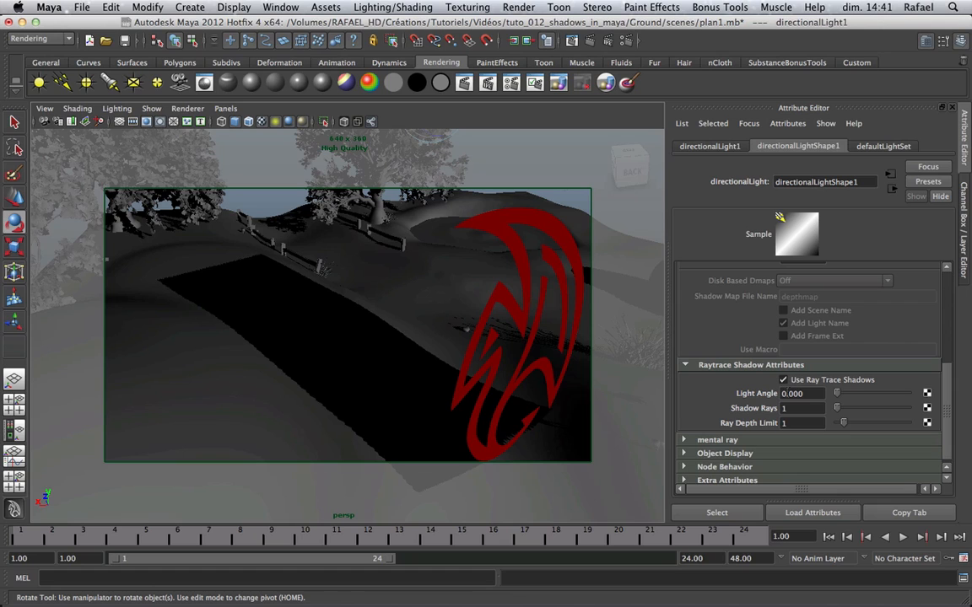
click(306, 122)
Set the directional light's ray trace Light Angle to 0.8 and render the logo plane with its ground shadow
scroll(808, 340, up, 5)
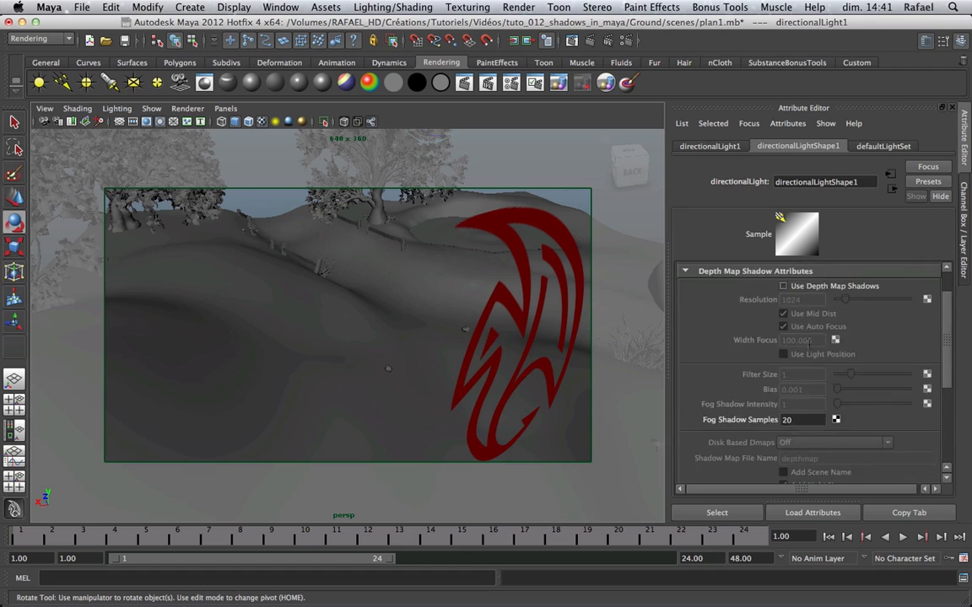
scroll(808, 341, down, 5)
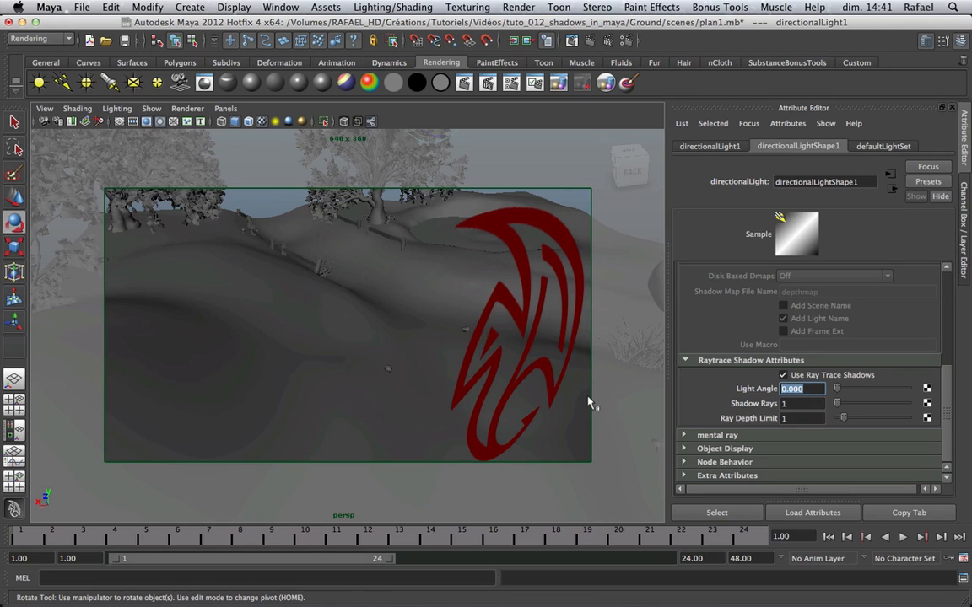
text(10)
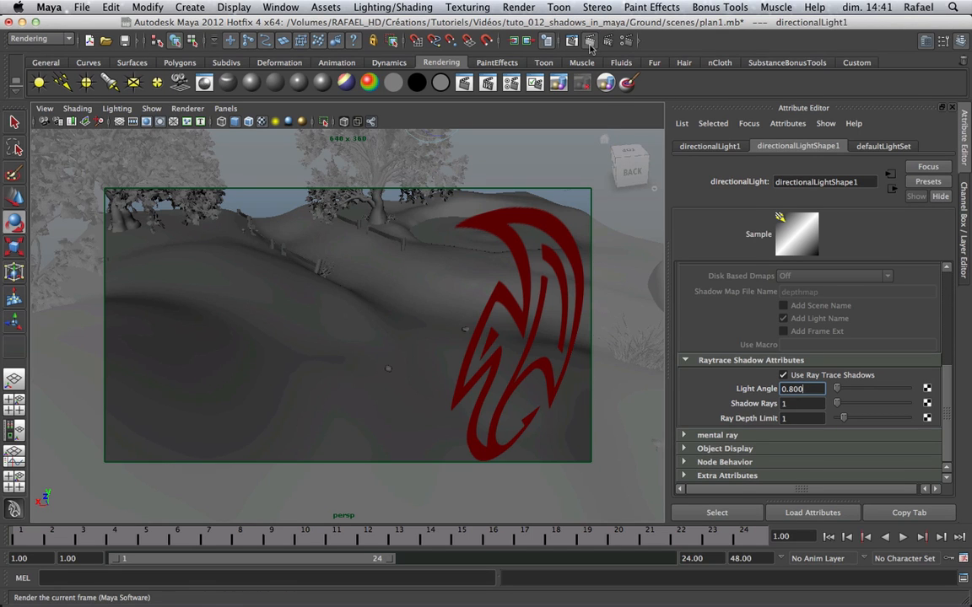
click(514, 40)
drag(391, 167, 340, 167)
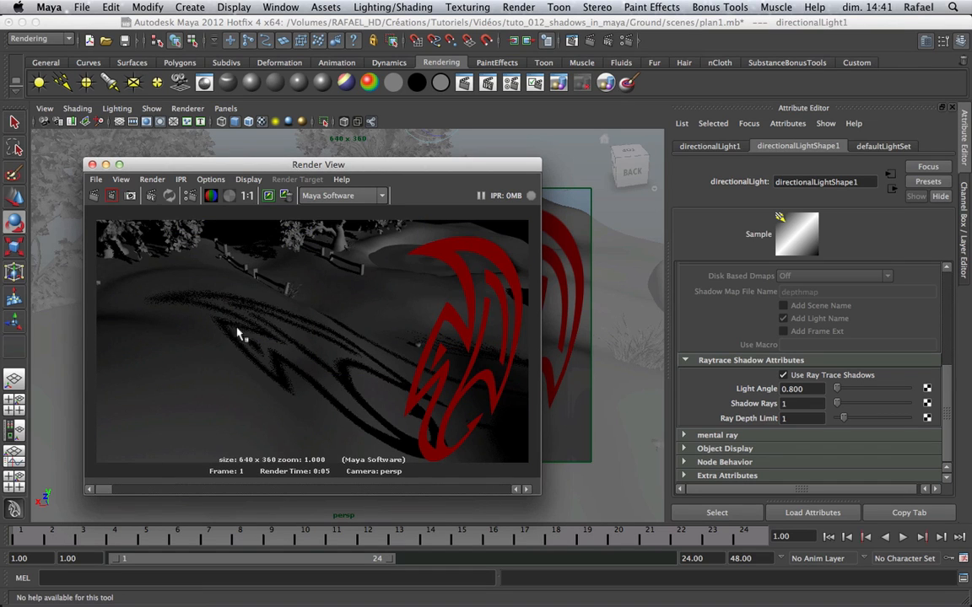
Examine the edges of the logo's ray traced ground shadow up close in the render
scroll(254, 326, up, 5)
alt+middle_drag(208, 309, 314, 329)
scroll(314, 329, up, 5)
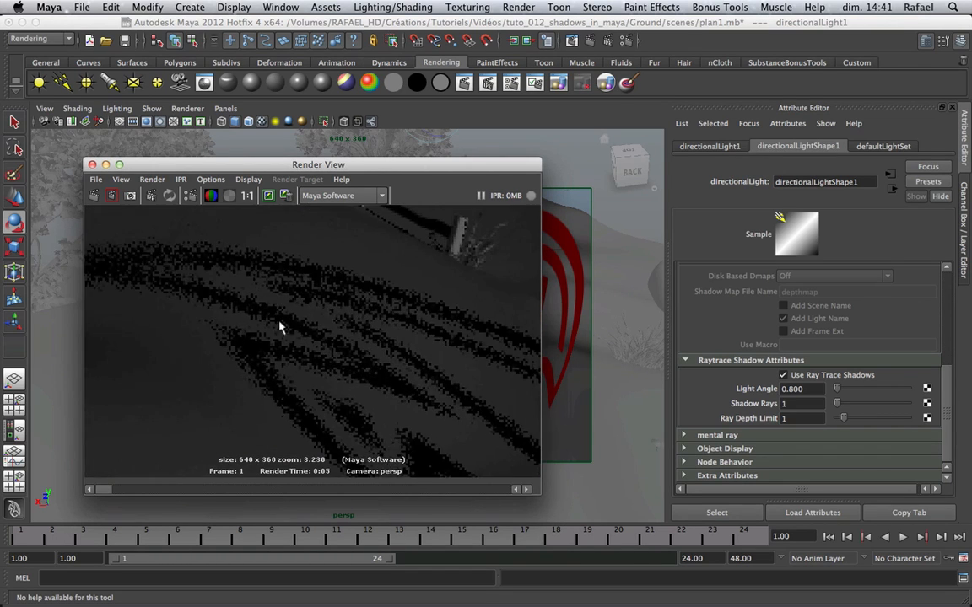
scroll(258, 302, up, 8)
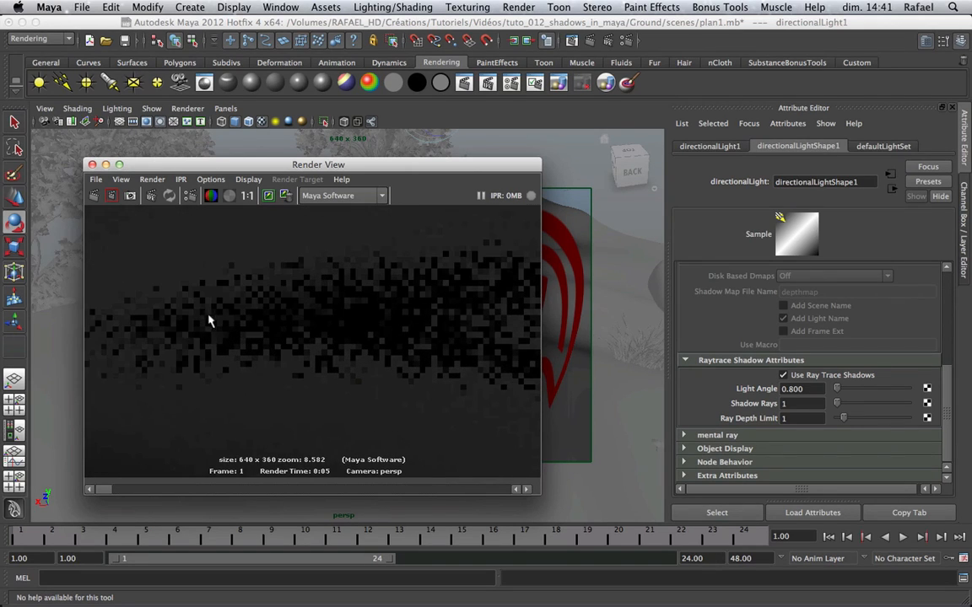
scroll(168, 315, down, 10)
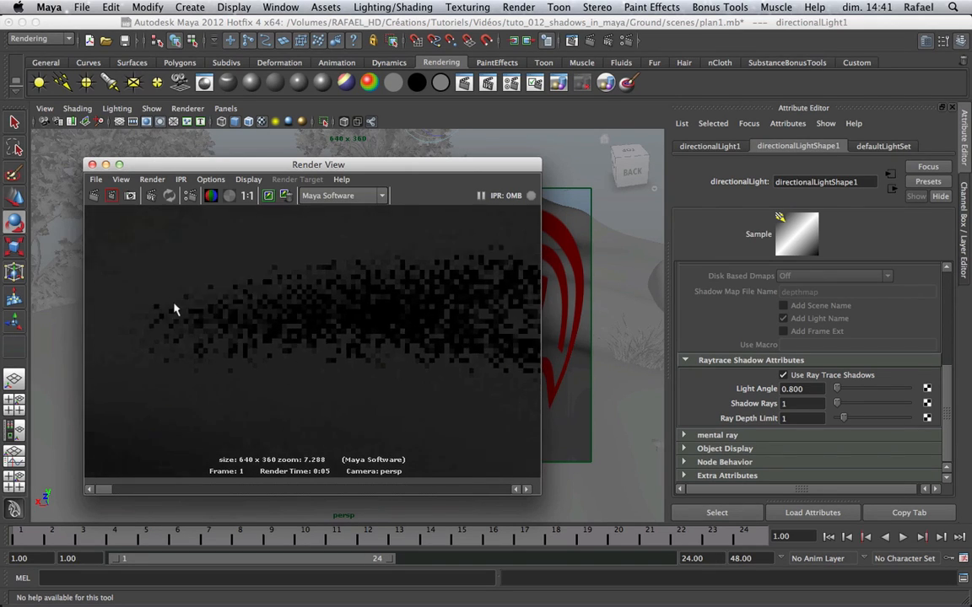
scroll(287, 335, down, 5)
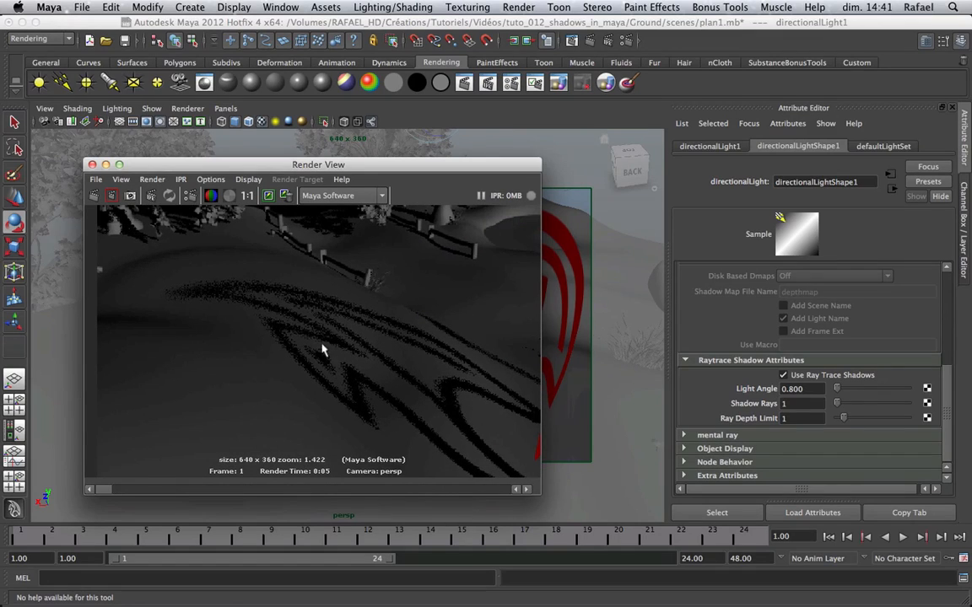
scroll(229, 303, up, 10)
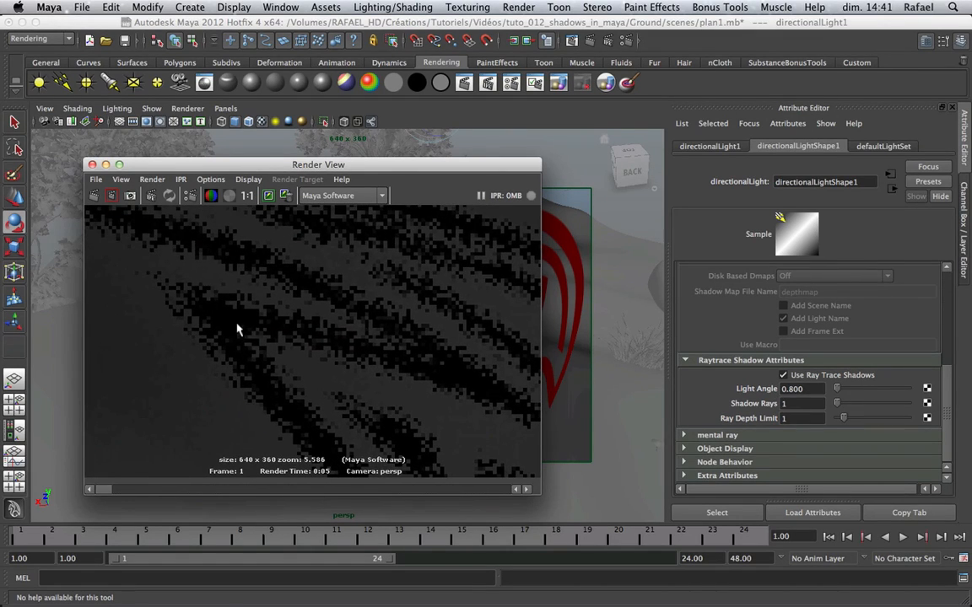
Examine the tip of the logo's ray traced ground shadow up close and keep the render for comparison
alt+middle_drag(220, 272, 331, 396)
alt+middle_drag(96, 327, 331, 326)
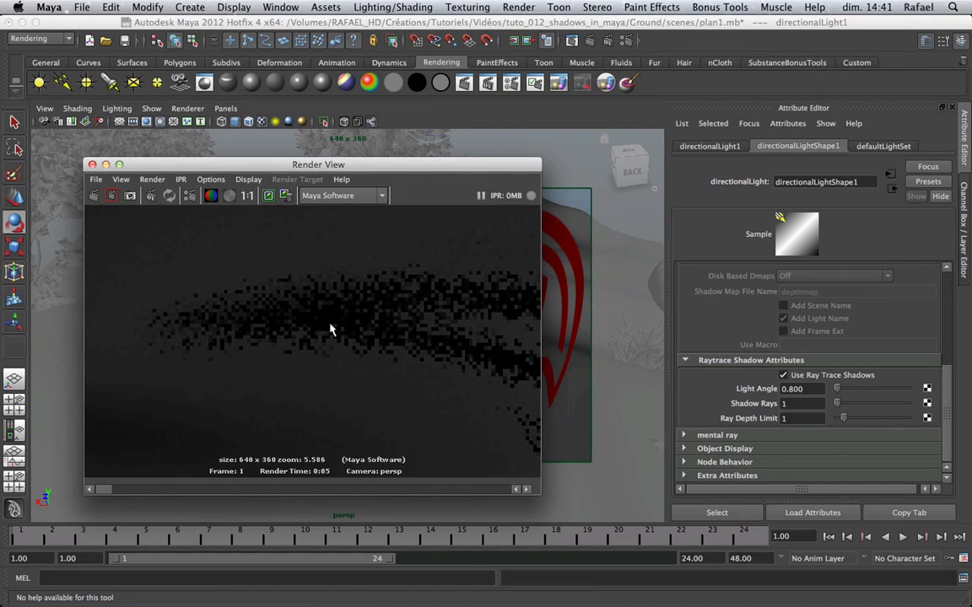
scroll(280, 319, down, 10)
alt+middle_drag(417, 398, 232, 316)
scroll(225, 304, down, 2)
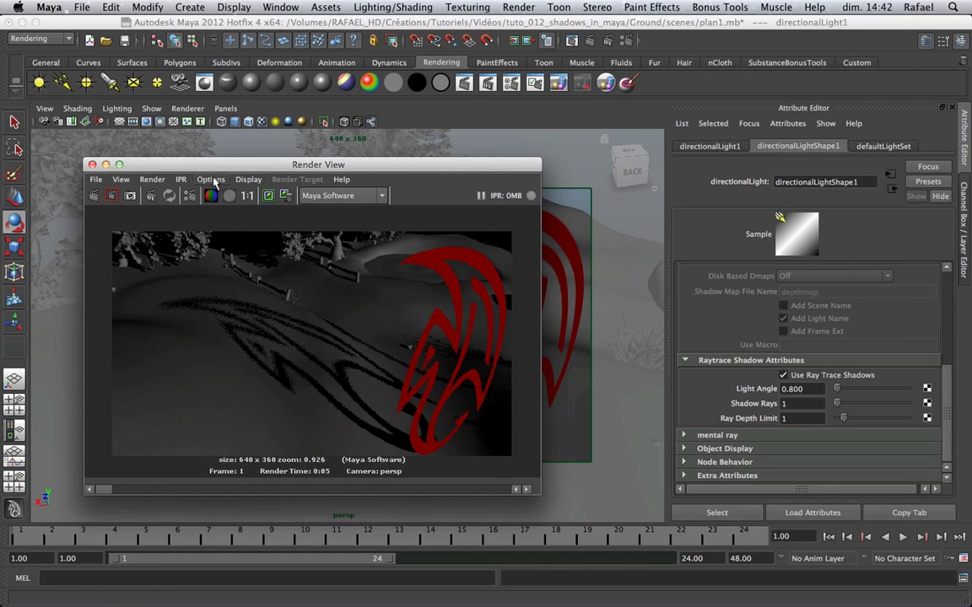
click(269, 196)
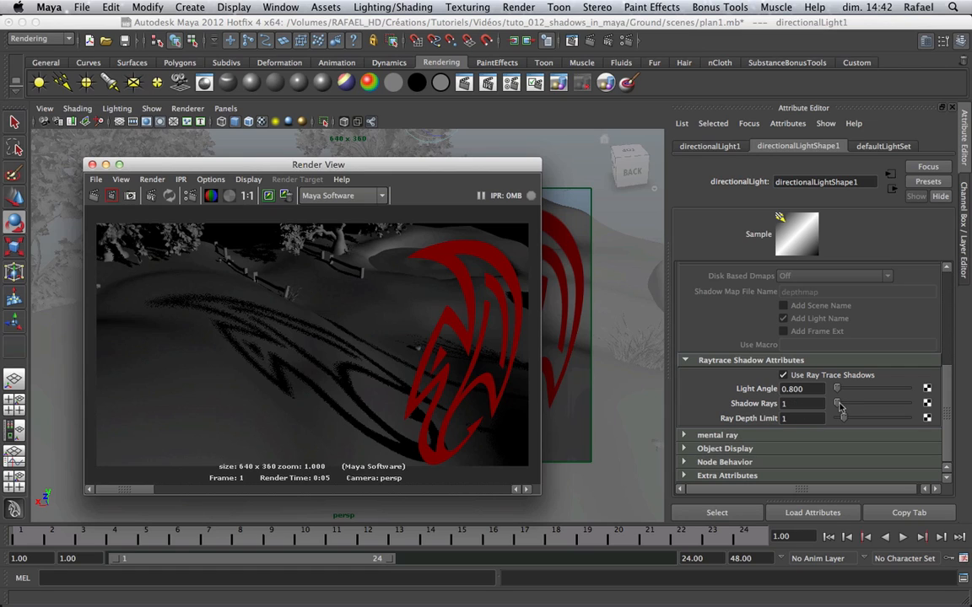
Set the directional light's ray trace Shadow Rays to 15 and render the logo plane with its ground shadow
drag(836, 403, 860, 405)
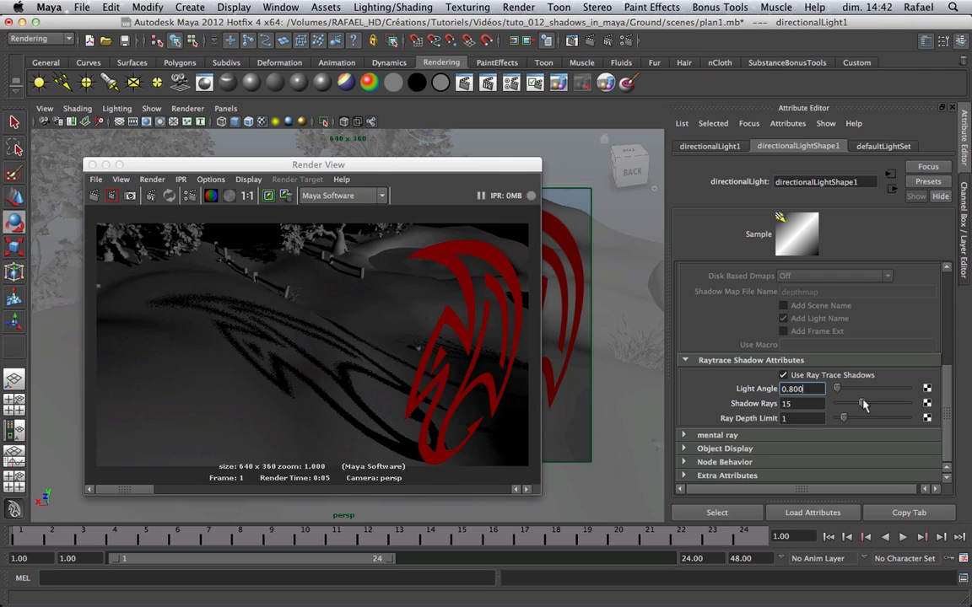
click(272, 199)
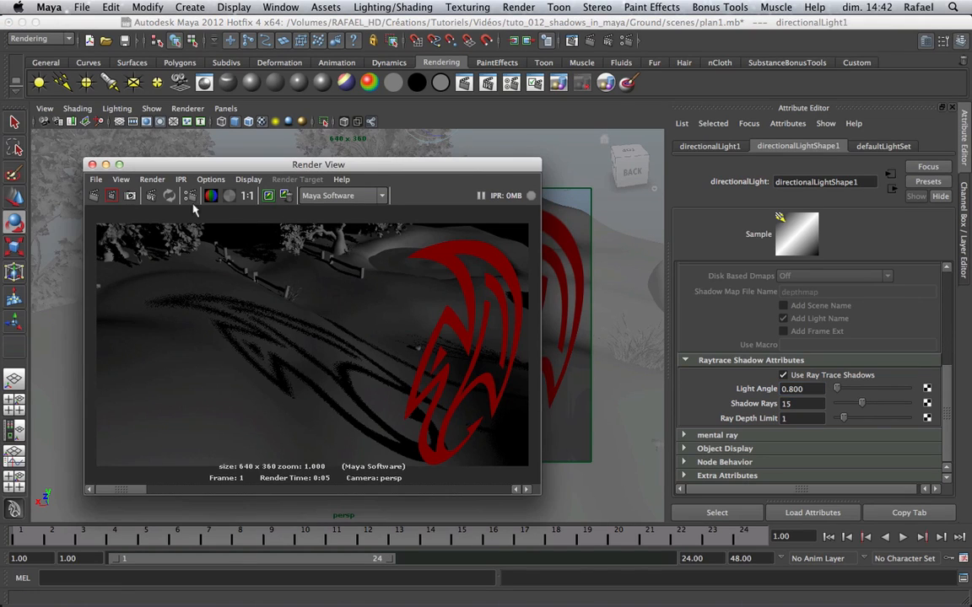
click(106, 198)
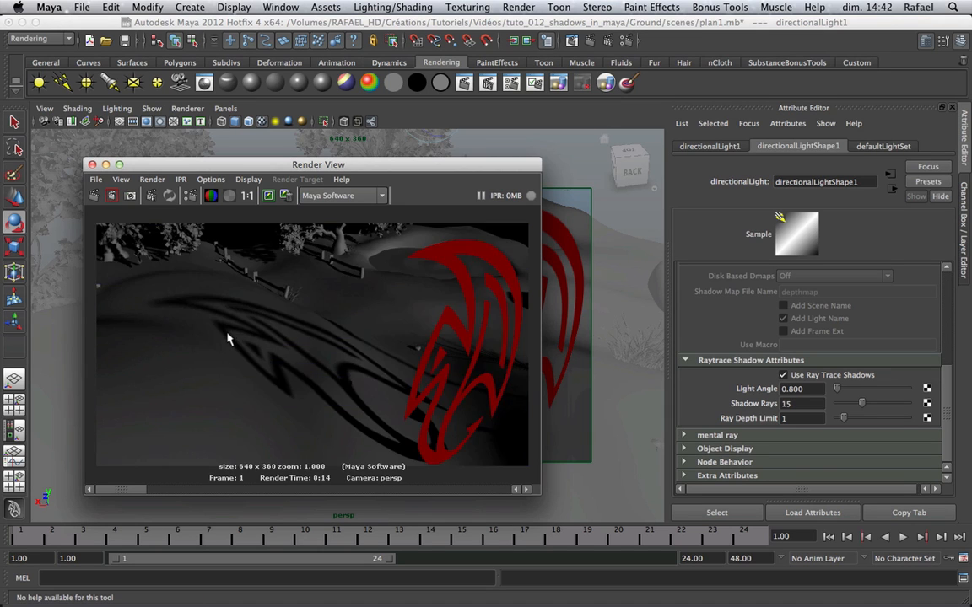
Compare the 15-ray shadow's edges with the stored render up close and return the image to real size
scroll(228, 339, up, 10)
alt+middle_drag(219, 325, 527, 396)
alt+middle_drag(363, 359, 551, 392)
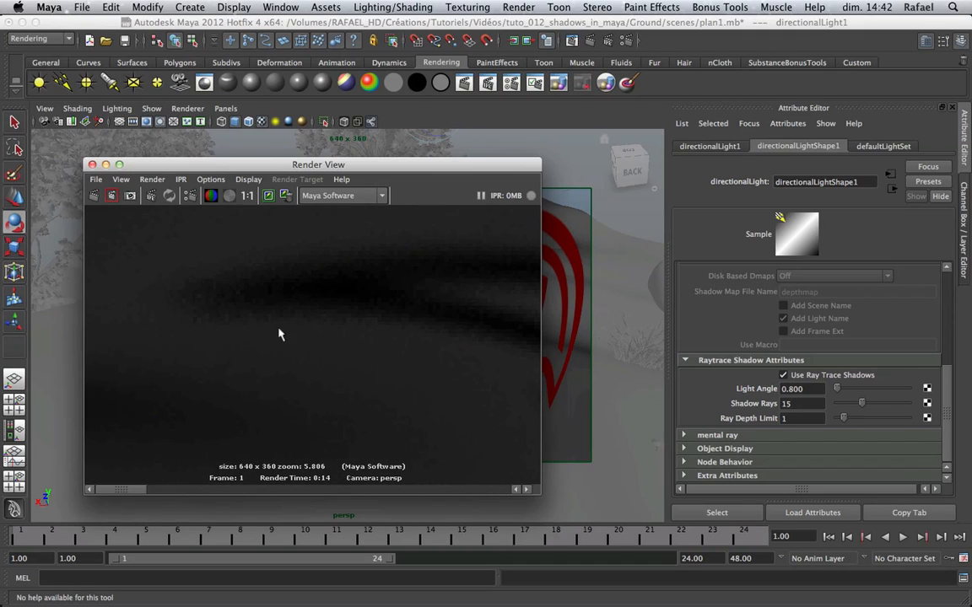
scroll(280, 335, down, 2)
mouse_move(137, 488)
mouse_down()
mouse_move(189, 492)
mouse_move(129, 491)
mouse_up()
scroll(246, 413, down, 10)
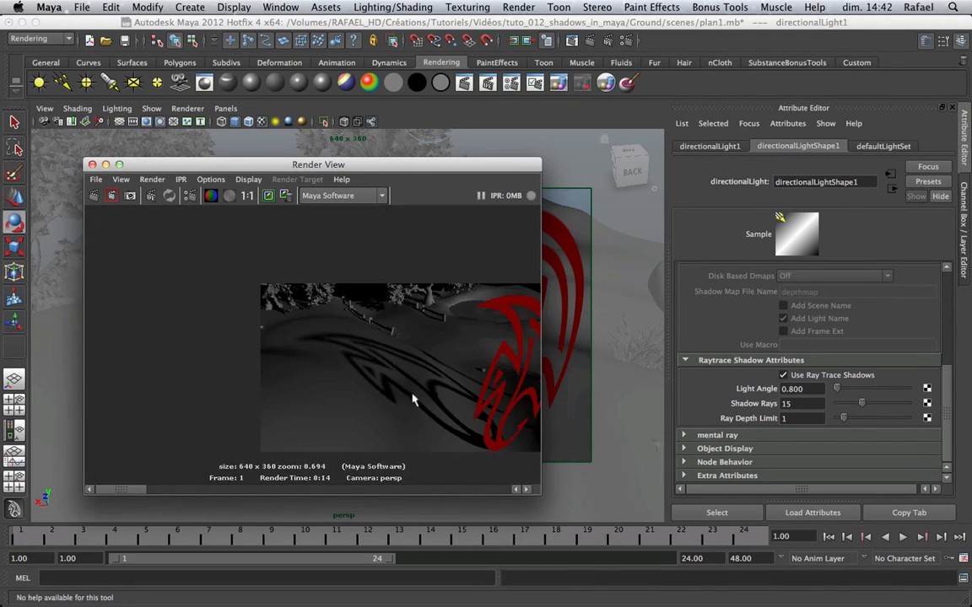
alt+middle_drag(413, 399, 304, 368)
scroll(312, 373, up, 3)
scroll(312, 373, up, 1)
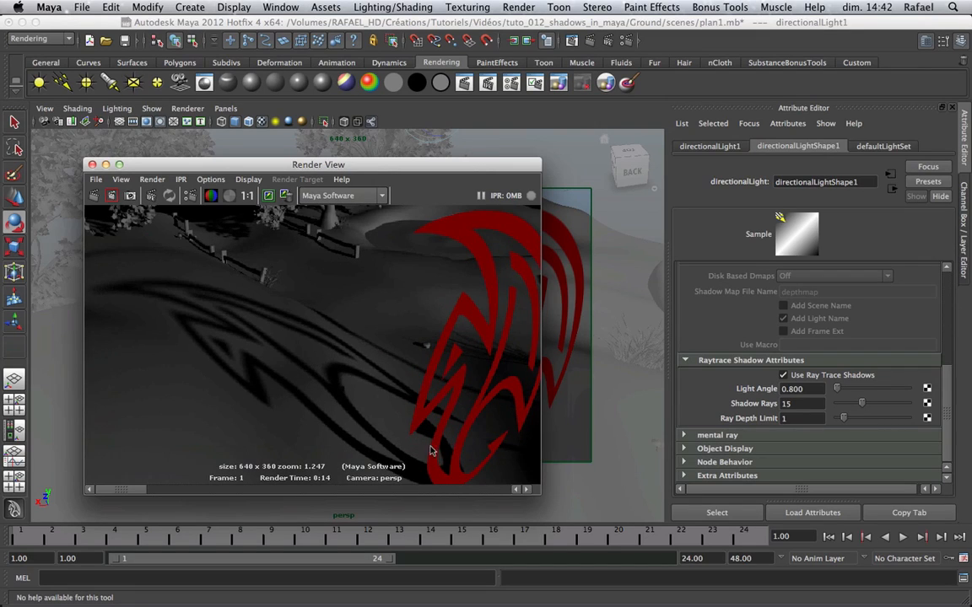
scroll(431, 452, down, 1)
scroll(281, 349, down, 3)
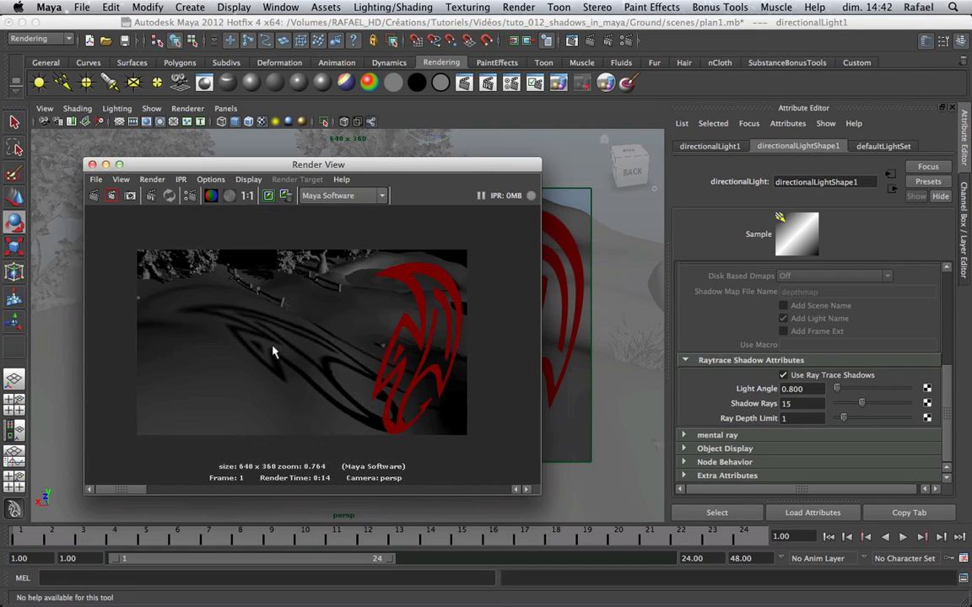
click(247, 196)
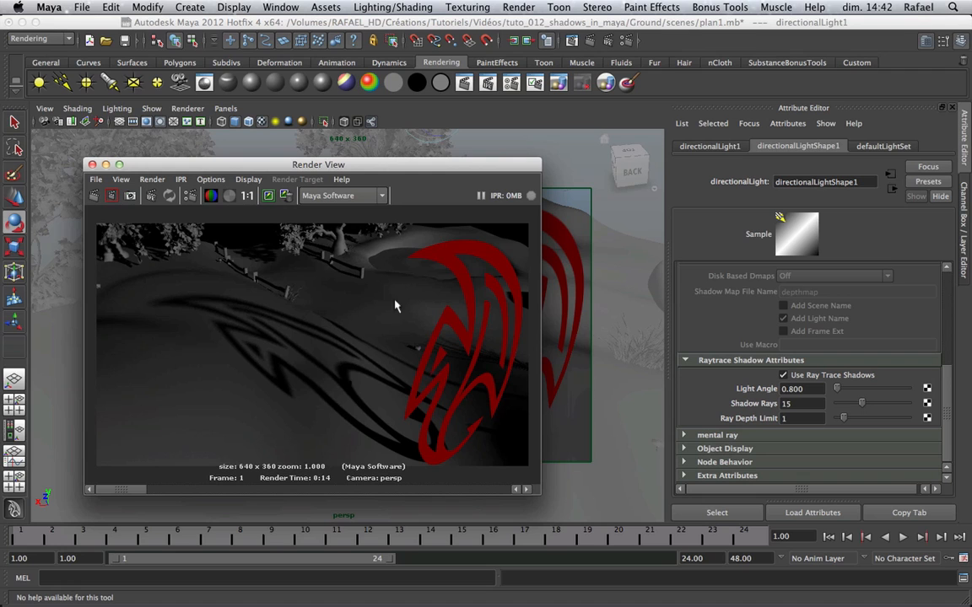
Close the render window and make Mirror_layer visible in the scene
click(92, 165)
alt+drag(405, 279, 255, 335)
key(w)
scroll(232, 362, up, 5)
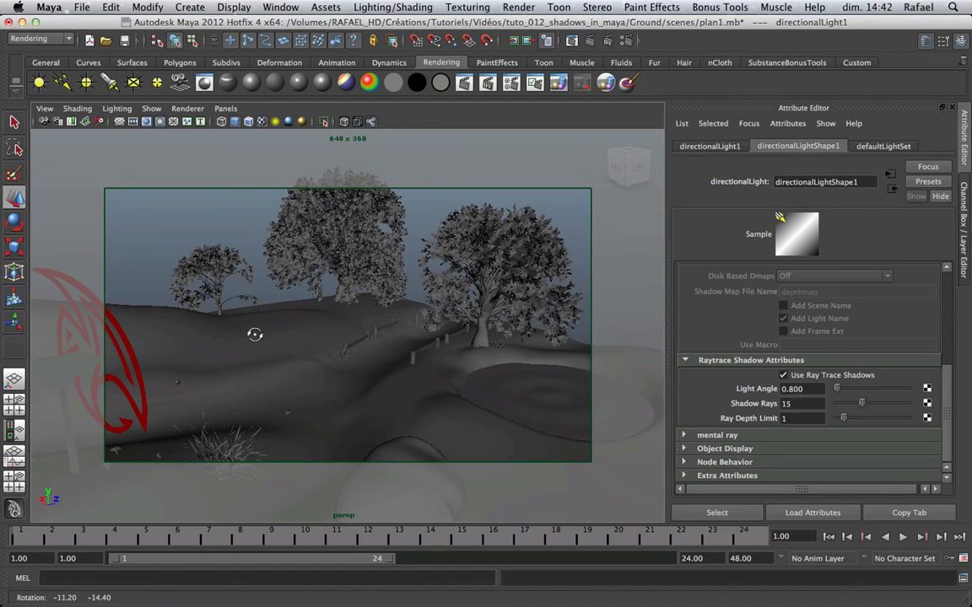
key(ctrl+a)
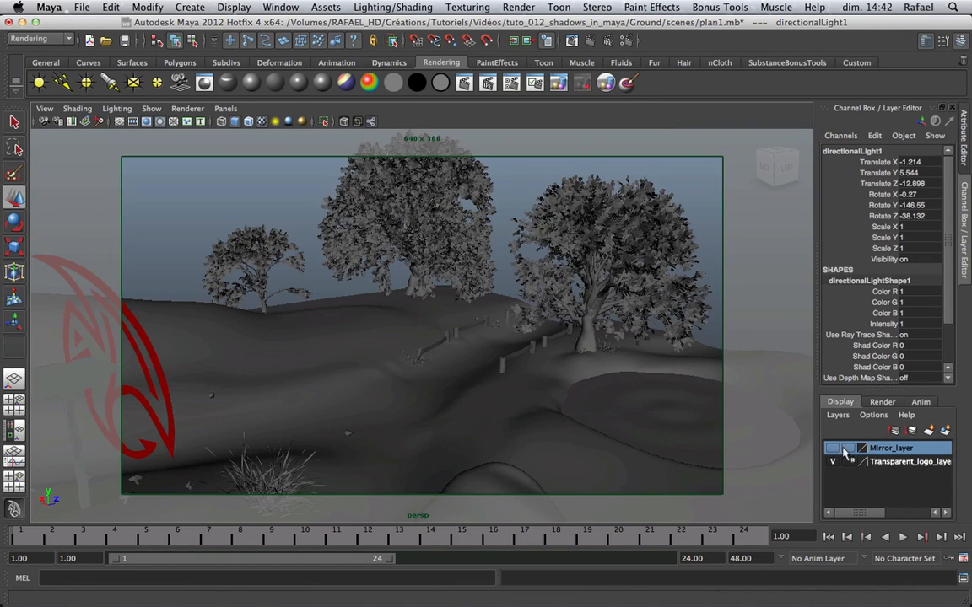
click(834, 448)
Select the mirror plane and turn on the viewport's high-quality display with all lights and shadows
alt+drag(570, 343, 291, 135)
click(516, 345)
click(288, 121)
click(276, 122)
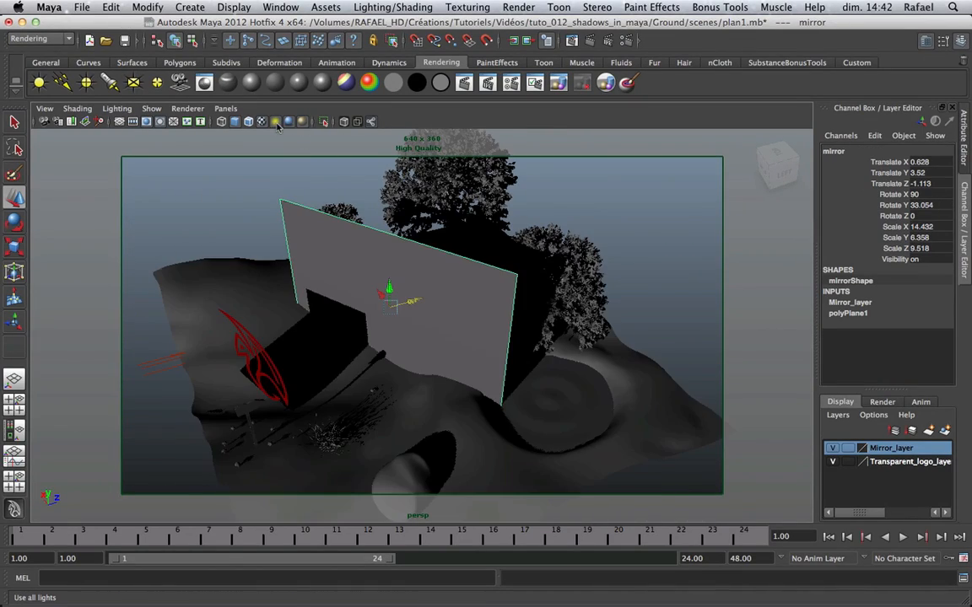
Render a view facing the mirror plane with the logo and signpost in front, and keep the image
mouse_move(463, 269)
alt+mouse_down()
mouse_move(362, 266)
mouse_move(414, 279)
mouse_move(512, 262)
mouse_move(468, 254)
mouse_move(458, 240)
mouse_move(468, 261)
alt+mouse_up()
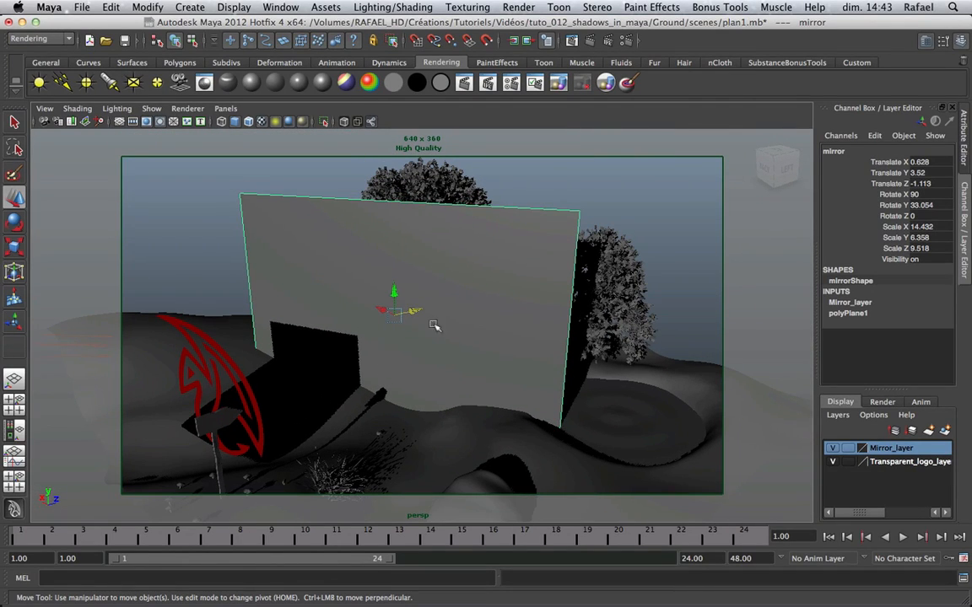
alt+drag(468, 299, 390, 341)
scroll(390, 341, up, 5)
scroll(390, 347, down, 4)
alt+middle_drag(391, 346, 399, 336)
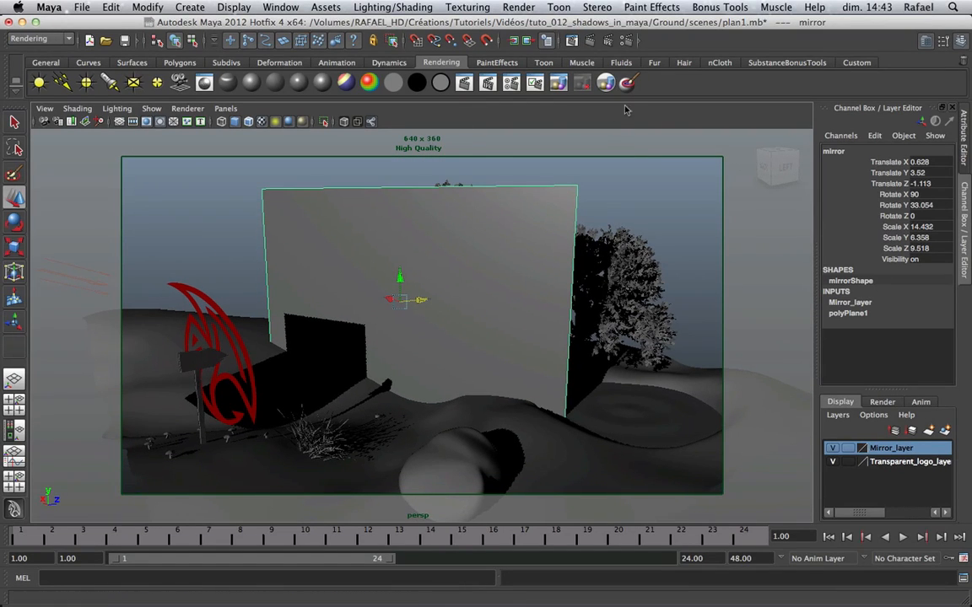
click(529, 40)
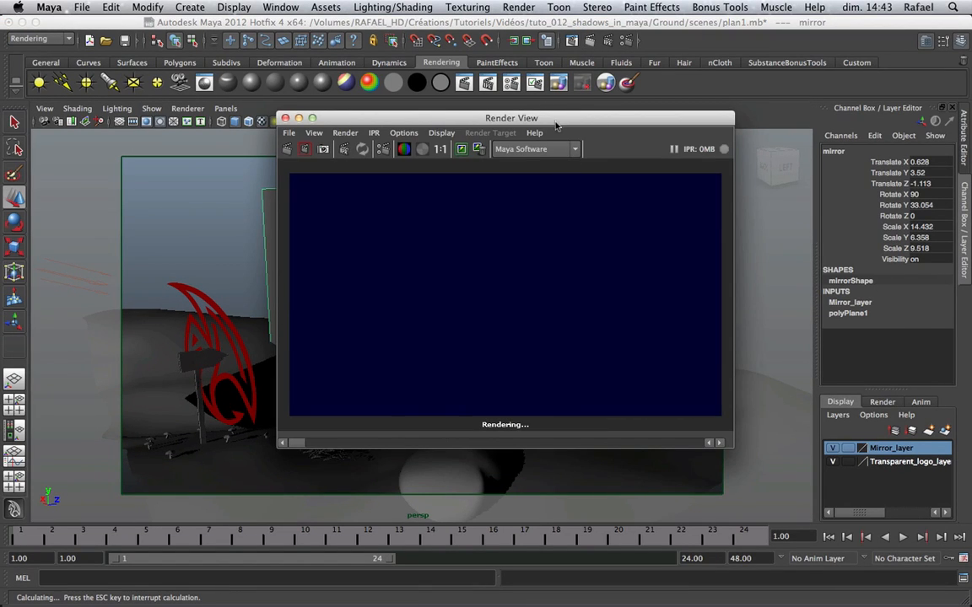
drag(556, 124, 745, 100)
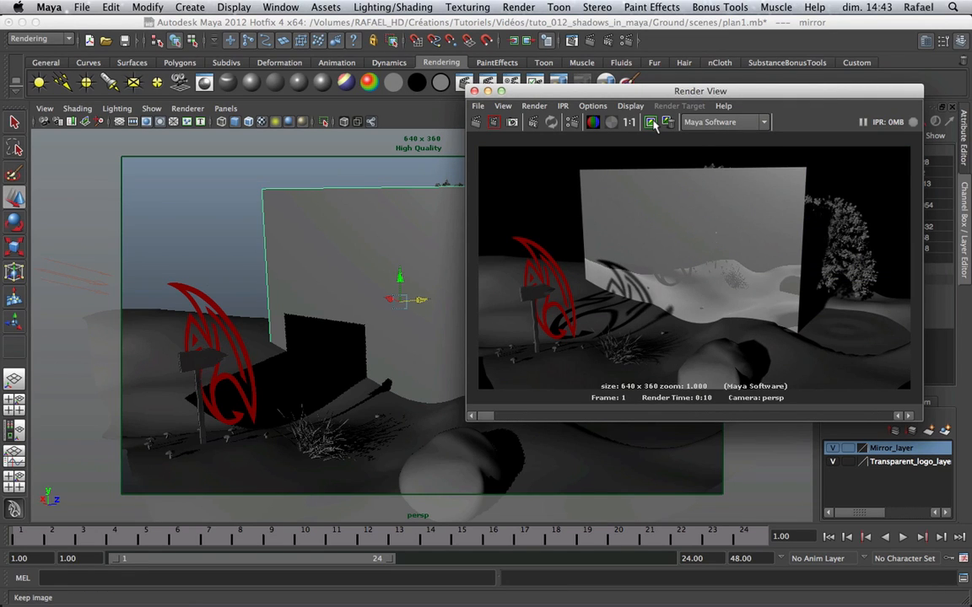
click(651, 123)
Examine the logo's shadow on the ground and the grass and ground reflected in the mirror plane
scroll(692, 257, up, 4)
scroll(693, 257, up, 8)
alt+middle_drag(783, 296, 745, 185)
scroll(686, 208, down, 8)
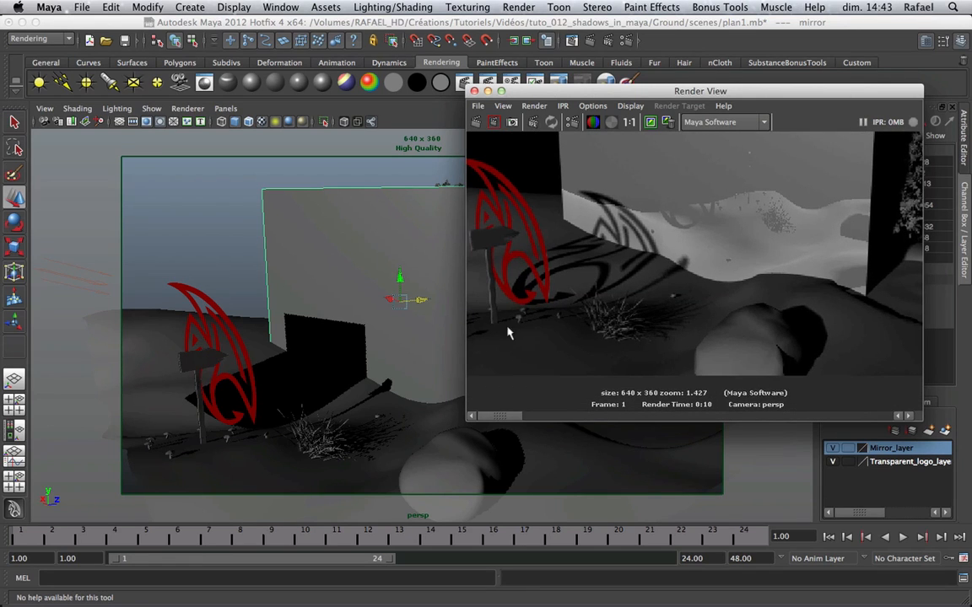
scroll(633, 296, up, 10)
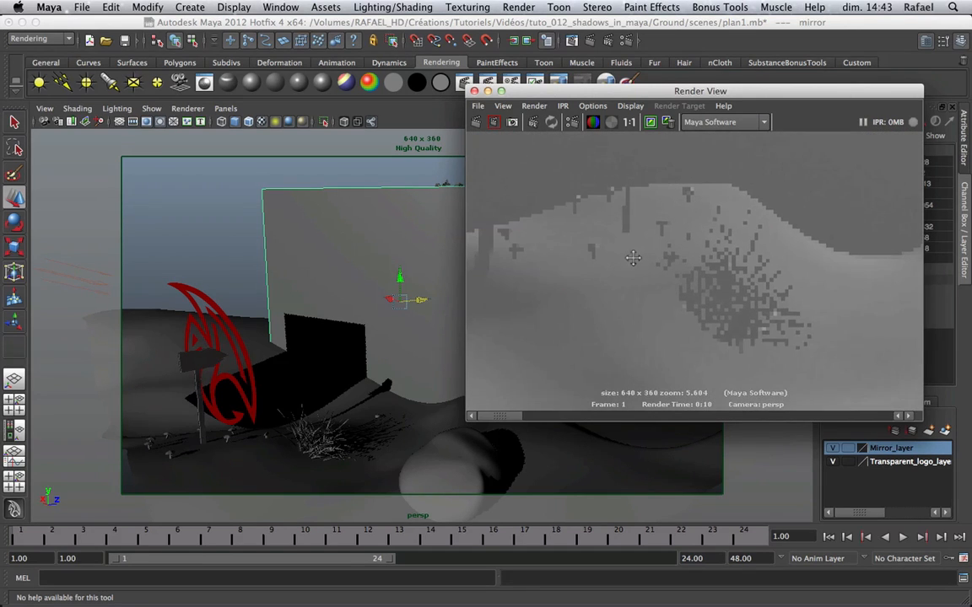
scroll(662, 320, down, 7)
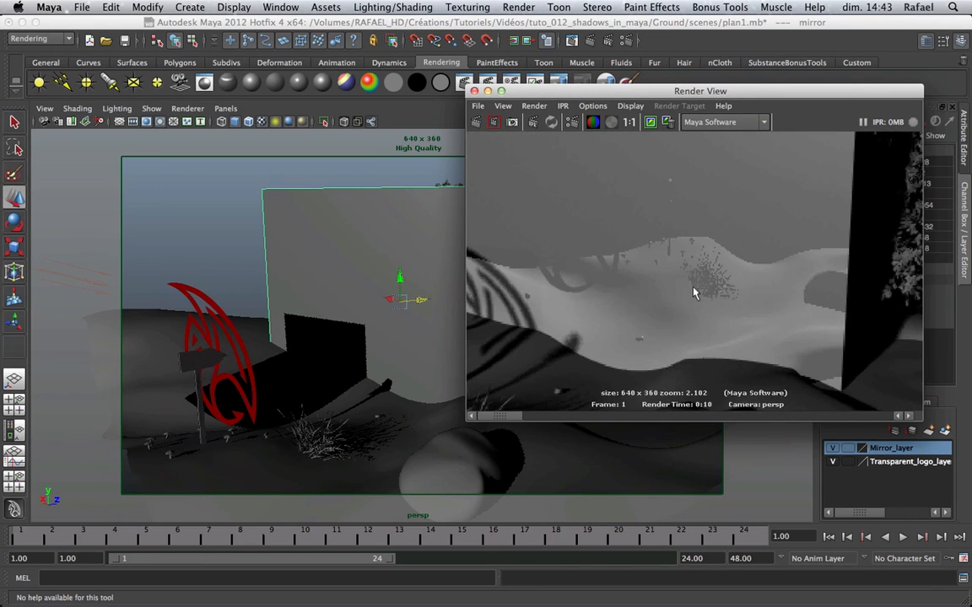
scroll(770, 331, up, 5)
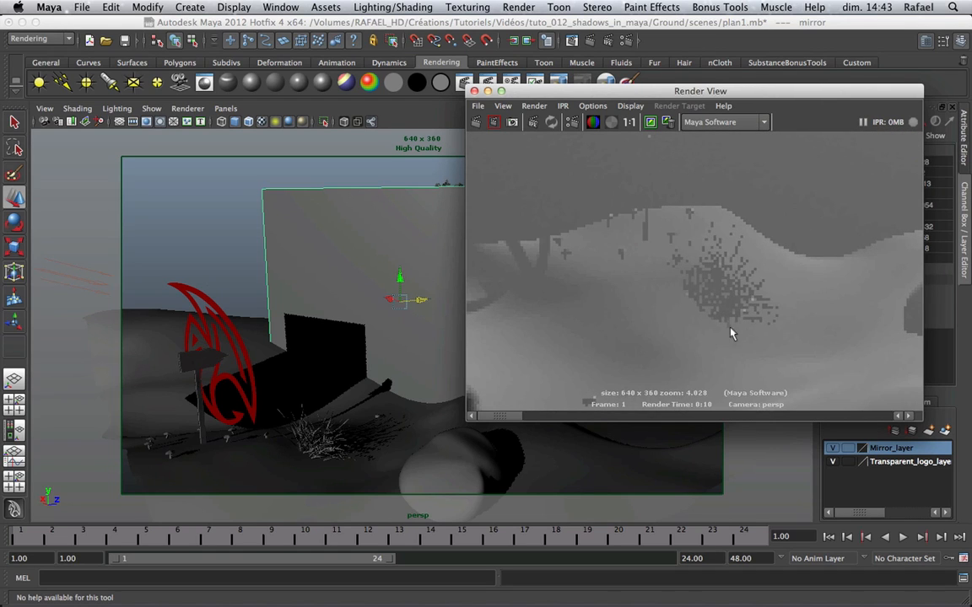
scroll(603, 321, down, 6)
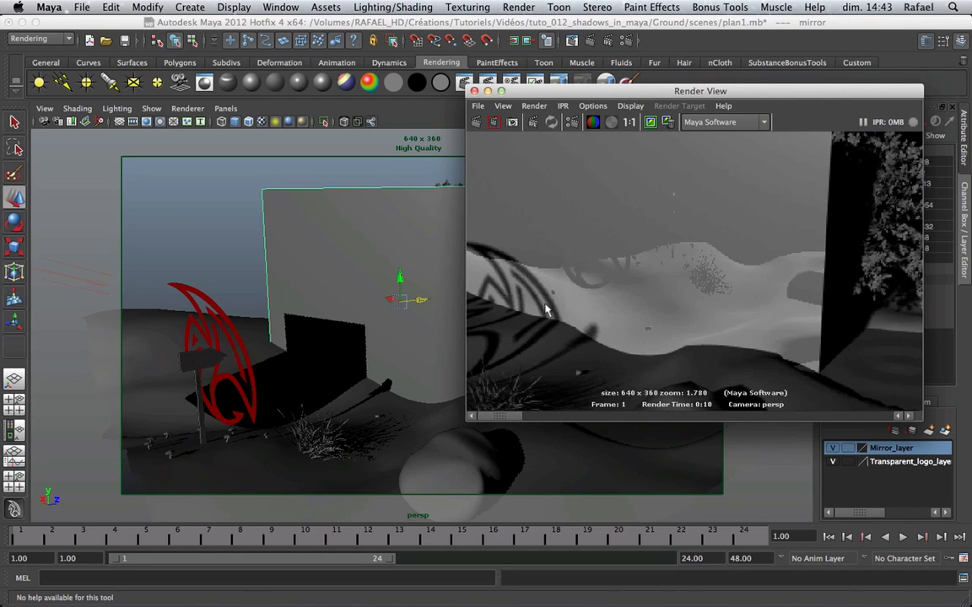
scroll(719, 281, up, 7)
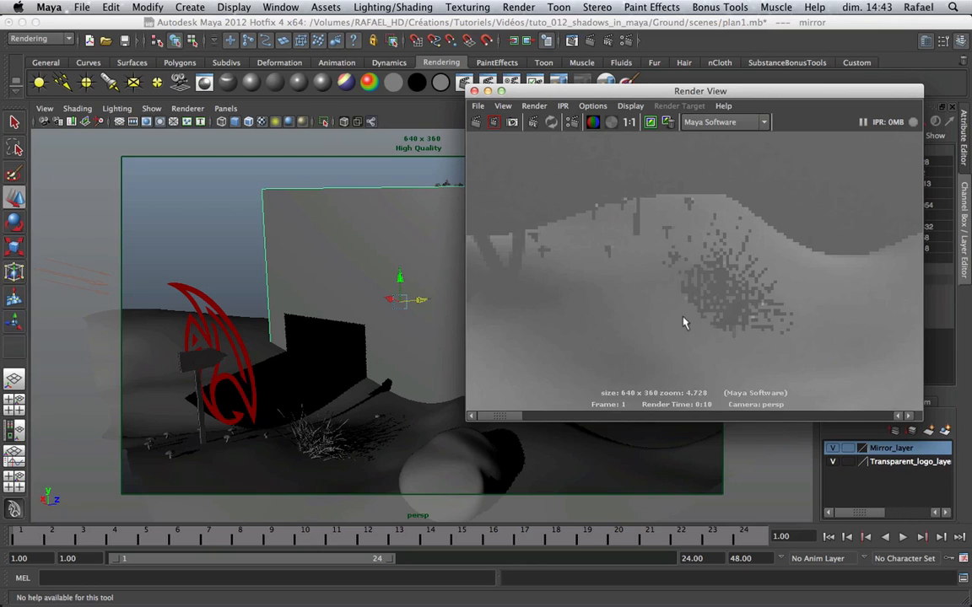
scroll(709, 325, down, 1)
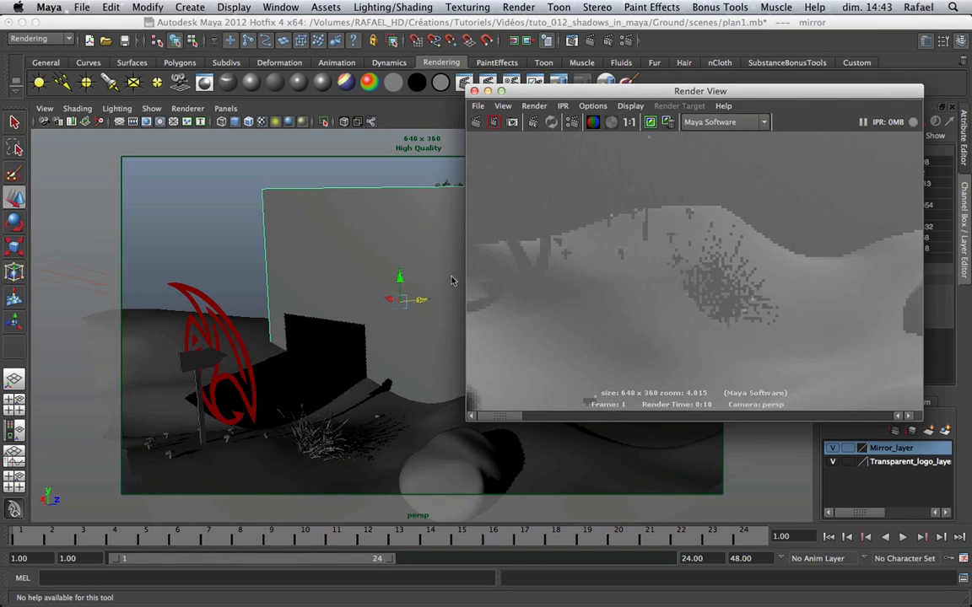
scroll(590, 278, down, 8)
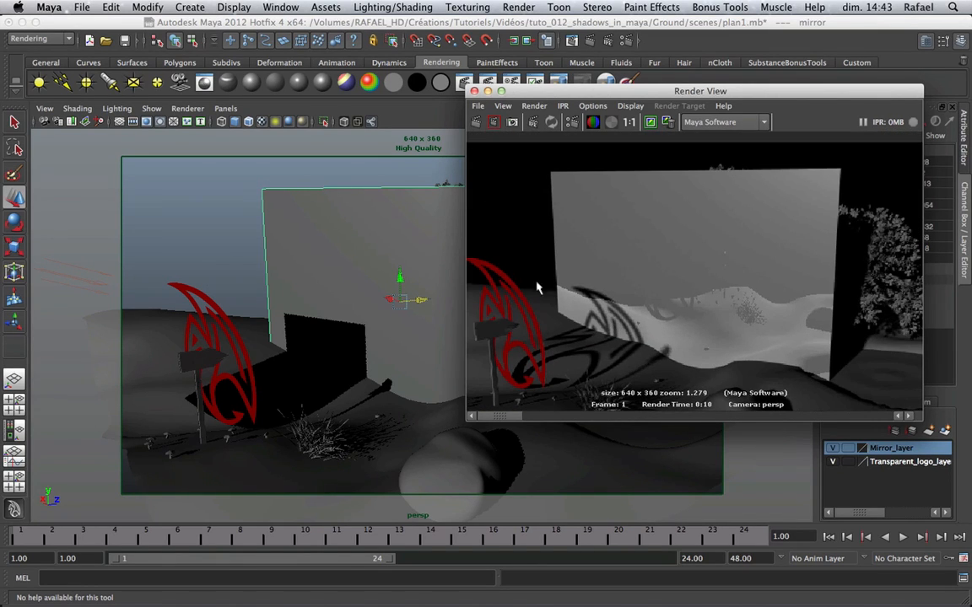
Select the directional light and show its ray trace shadow attributes beside the render window
click(76, 293)
drag(543, 90, 309, 146)
click(966, 156)
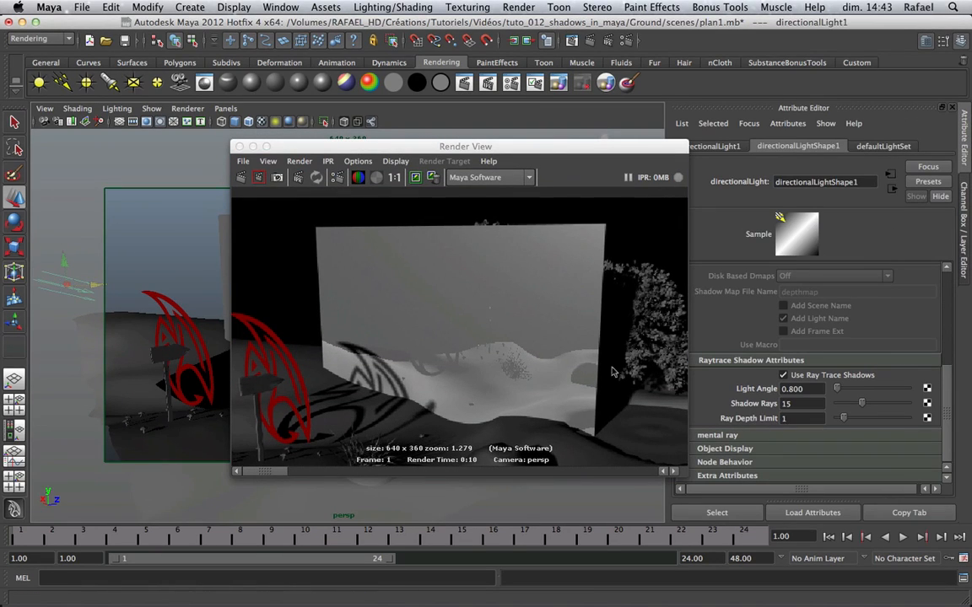
drag(479, 152, 284, 145)
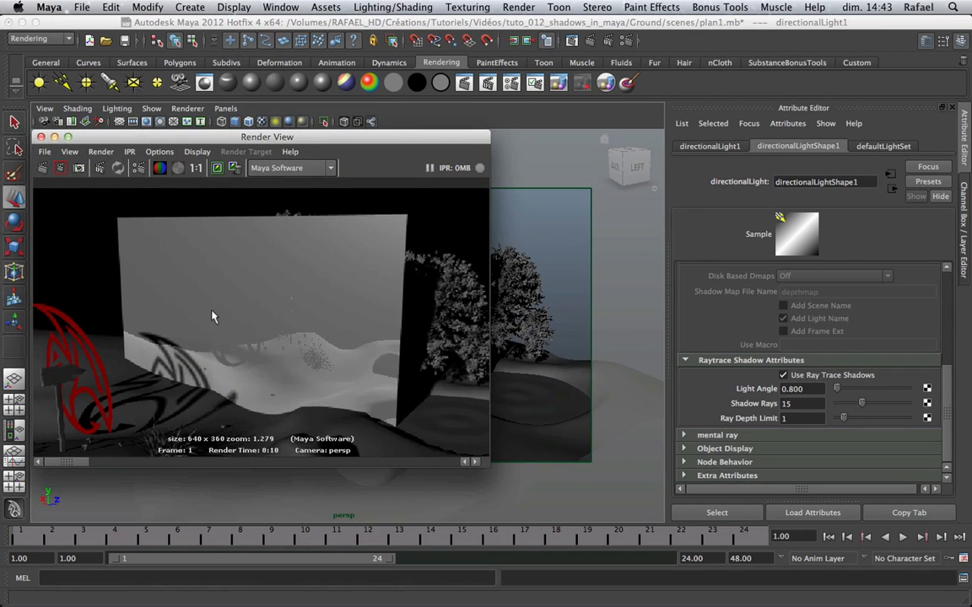
Test-render the mirror scene with the directional light's Ray Depth Limit at 0, and restore the limit to 1
click(800, 419)
click(835, 417)
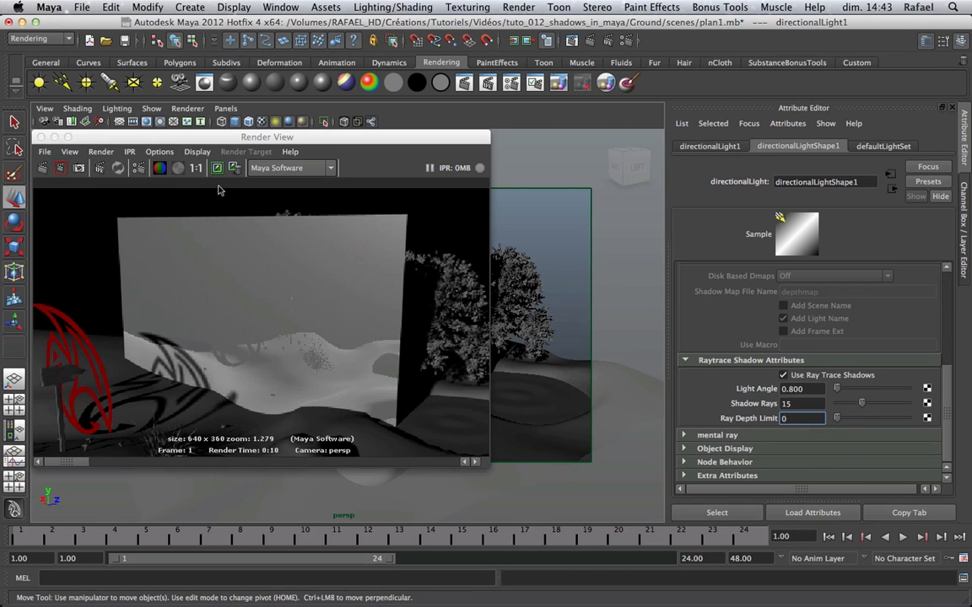
click(42, 168)
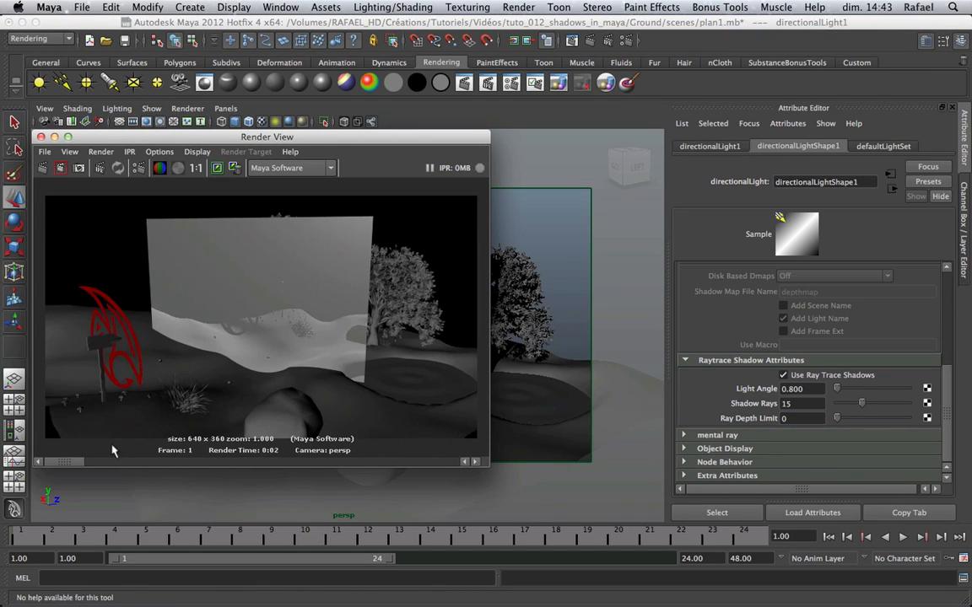
mouse_move(65, 464)
mouse_down()
mouse_move(89, 468)
mouse_move(64, 464)
mouse_up()
click(836, 419)
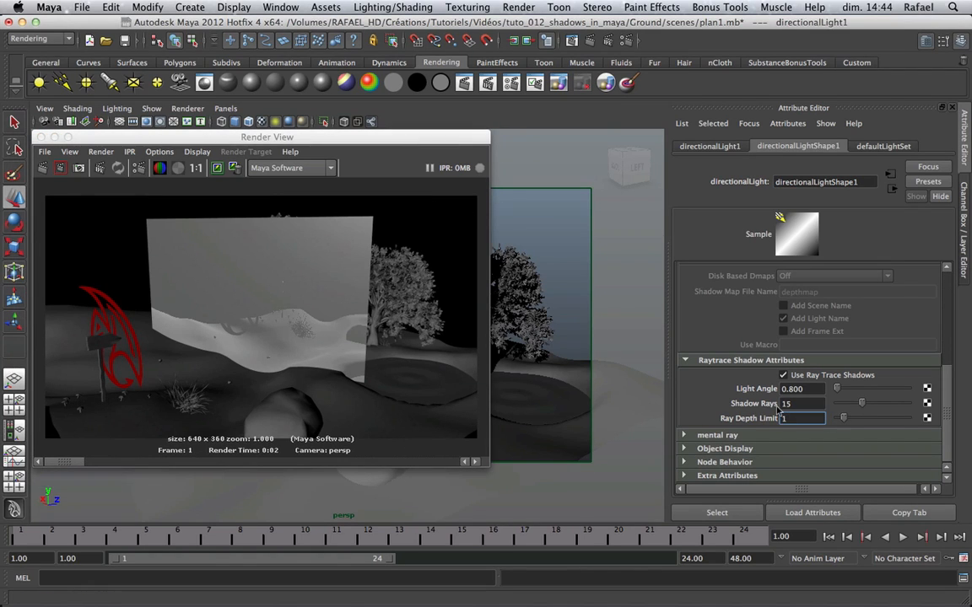
drag(80, 464, 113, 462)
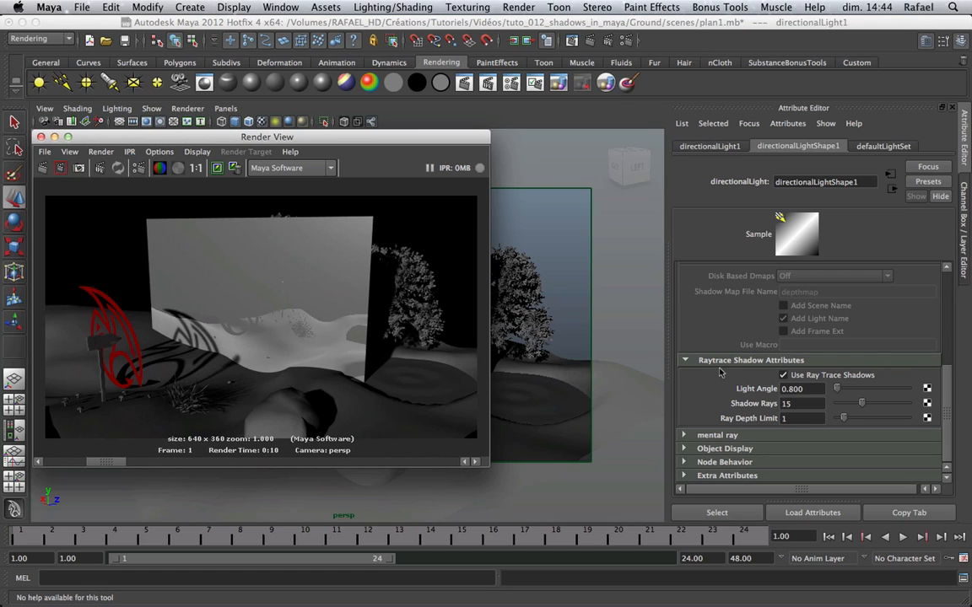
Set the directional light's Ray Depth Limit to 2 and render the mirror scene for comparison with the stored images
drag(844, 419, 852, 422)
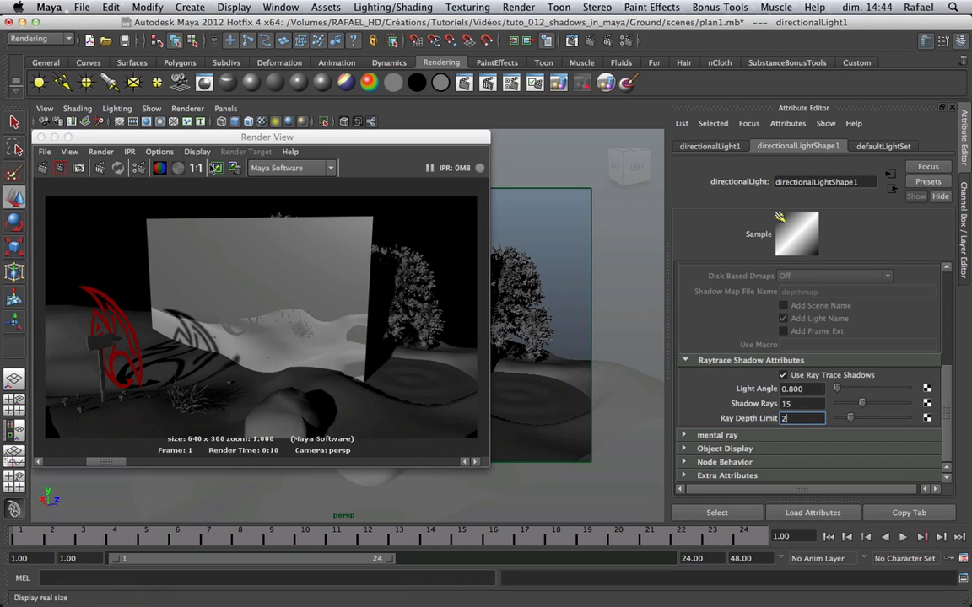
click(43, 168)
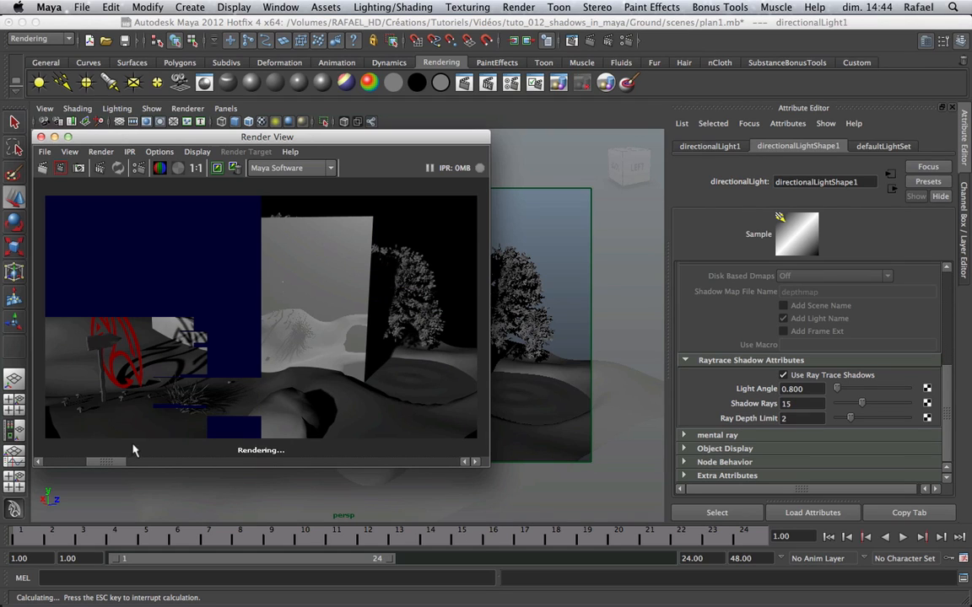
drag(121, 462, 78, 451)
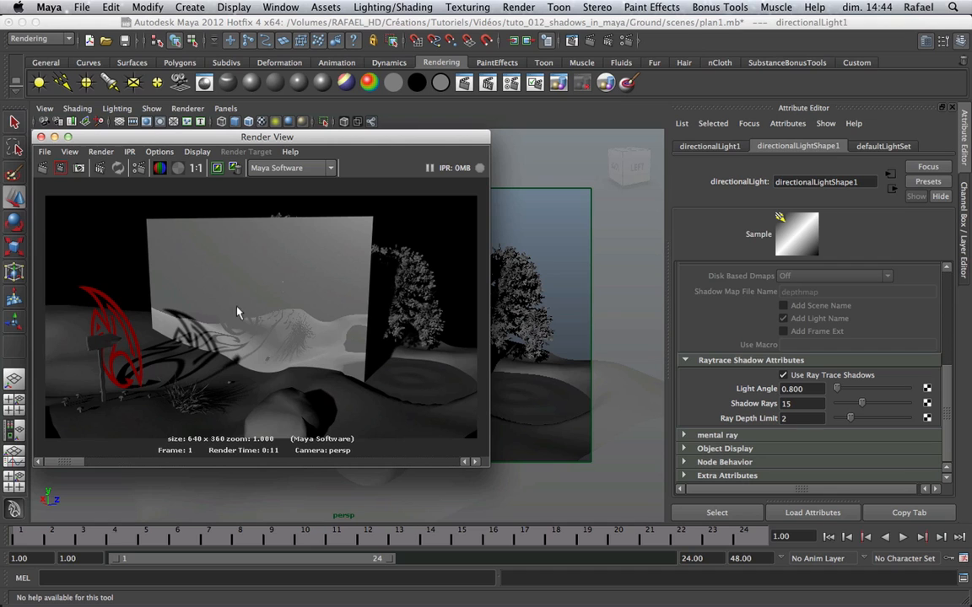
Close the render window and hide both the Mirror_layer and the transparent logo display layer
drag(85, 142, 148, 183)
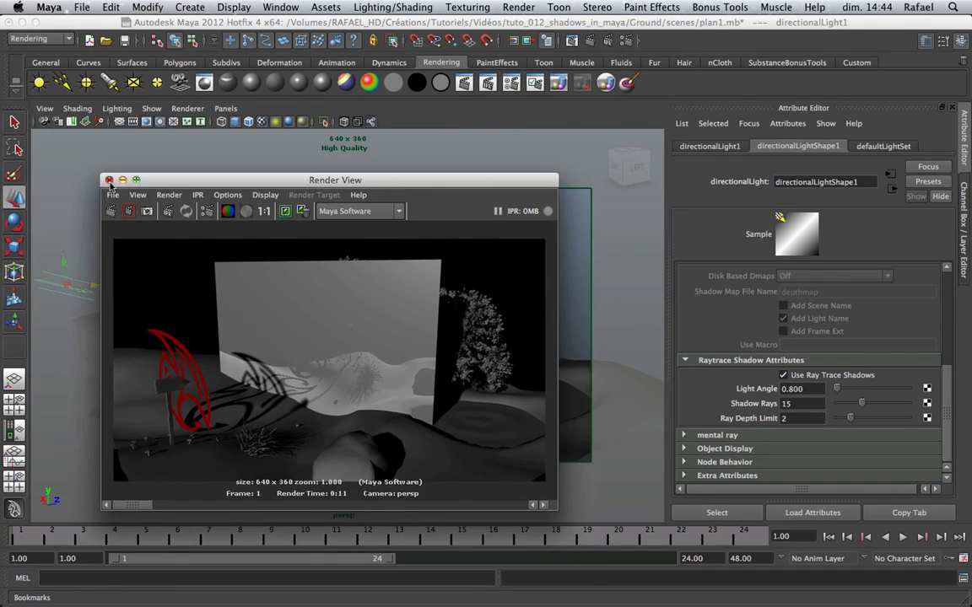
click(108, 180)
alt+drag(270, 261, 186, 293)
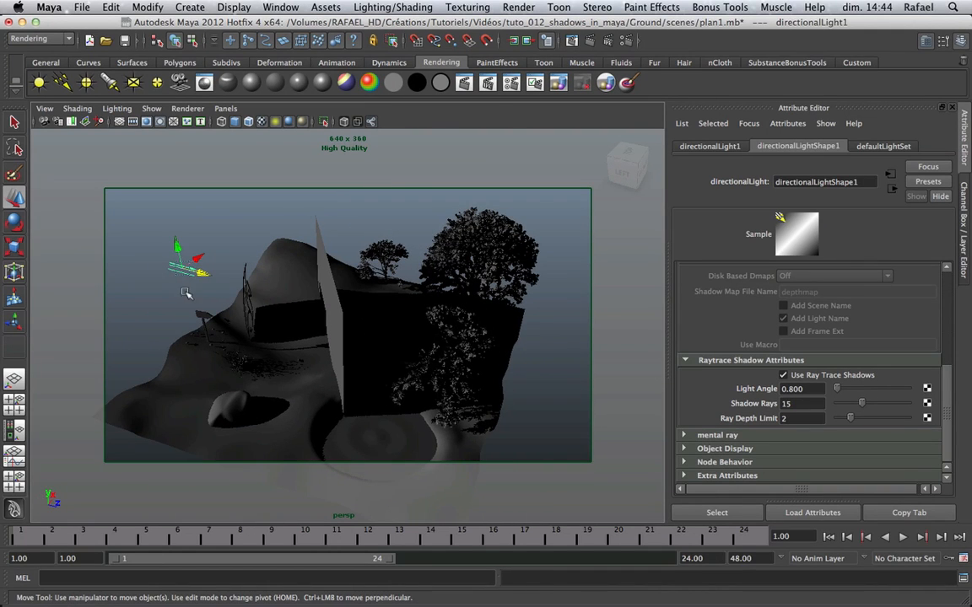
key(ctrl+a)
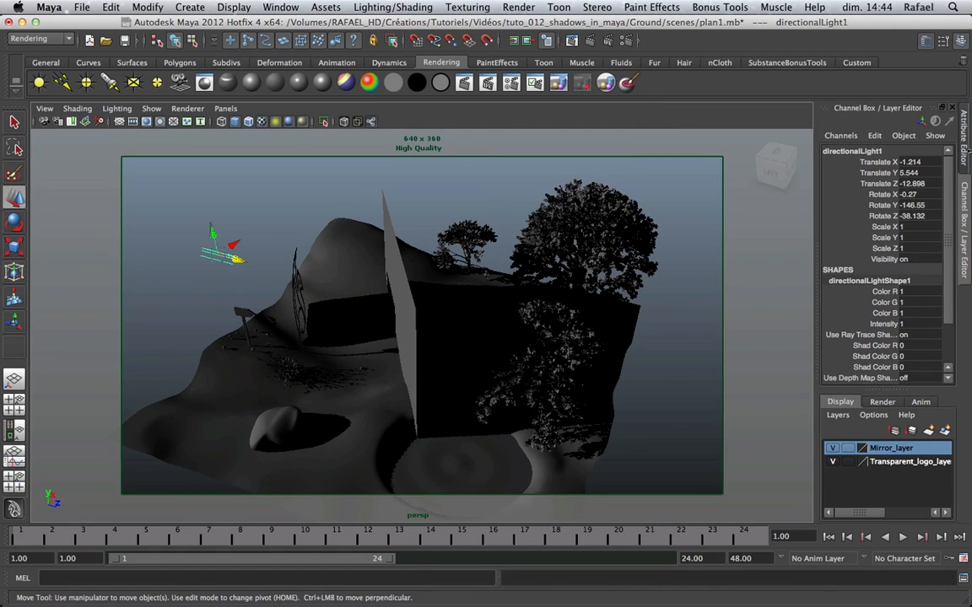
key(ctrl+a)
alt+drag(357, 322, 397, 314)
scroll(398, 315, up, 5)
scroll(398, 315, down, 2)
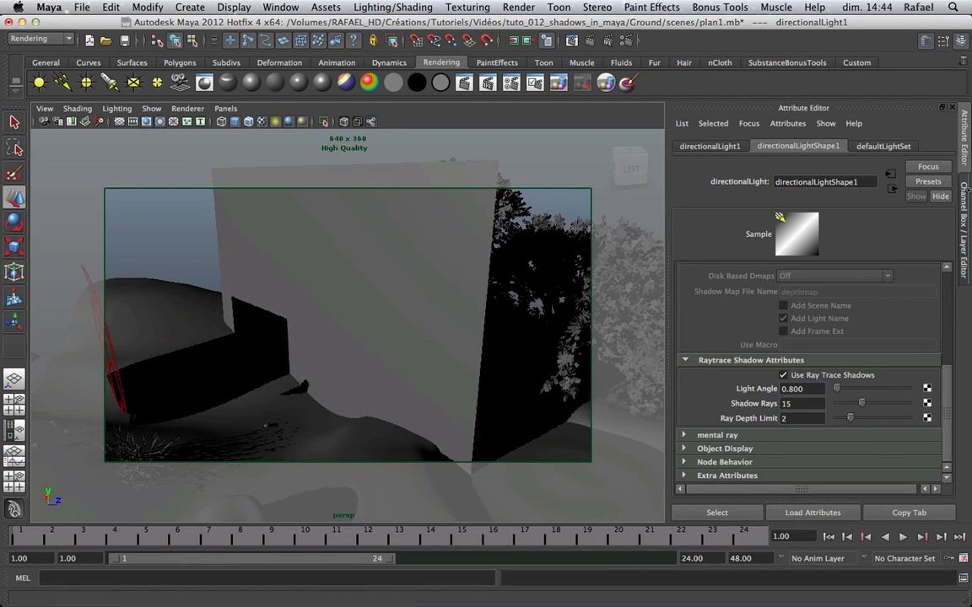
key(ctrl+a)
click(833, 461)
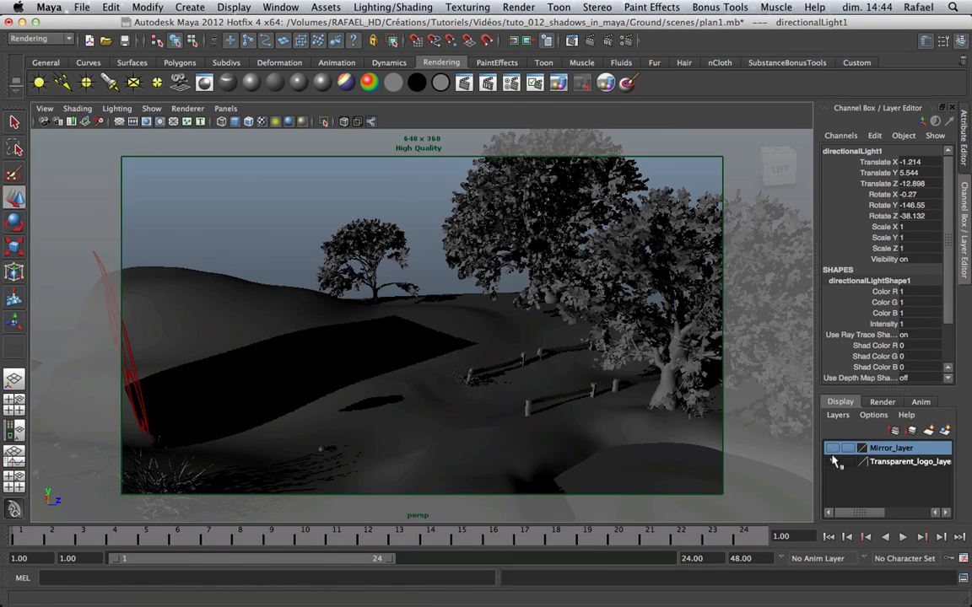
Move the directional light above the small tree, to about X 7.9, Y 6.5 and Z -4.3
alt+drag(455, 396, 480, 375)
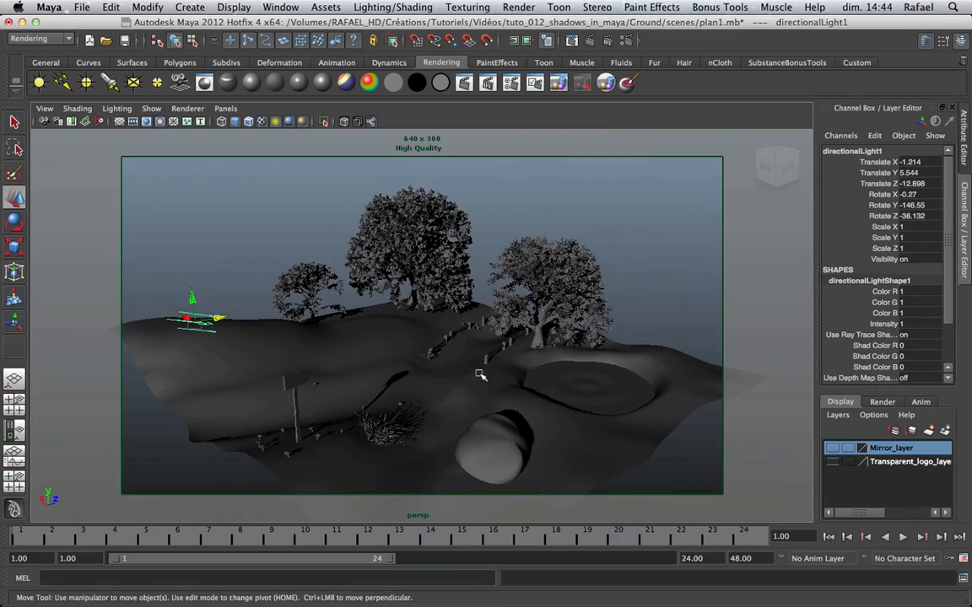
alt+drag(391, 341, 435, 337)
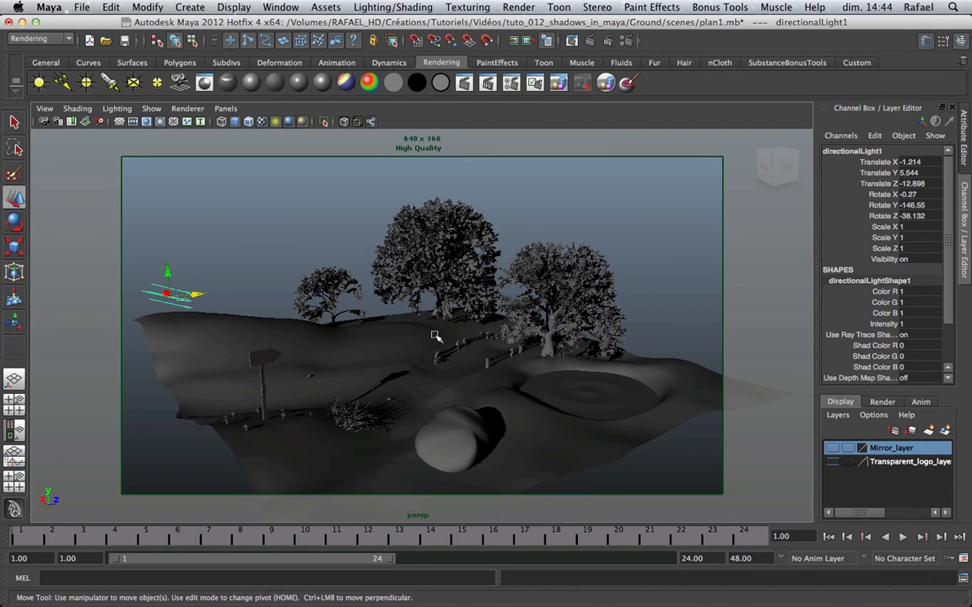
alt+drag(429, 292, 304, 282)
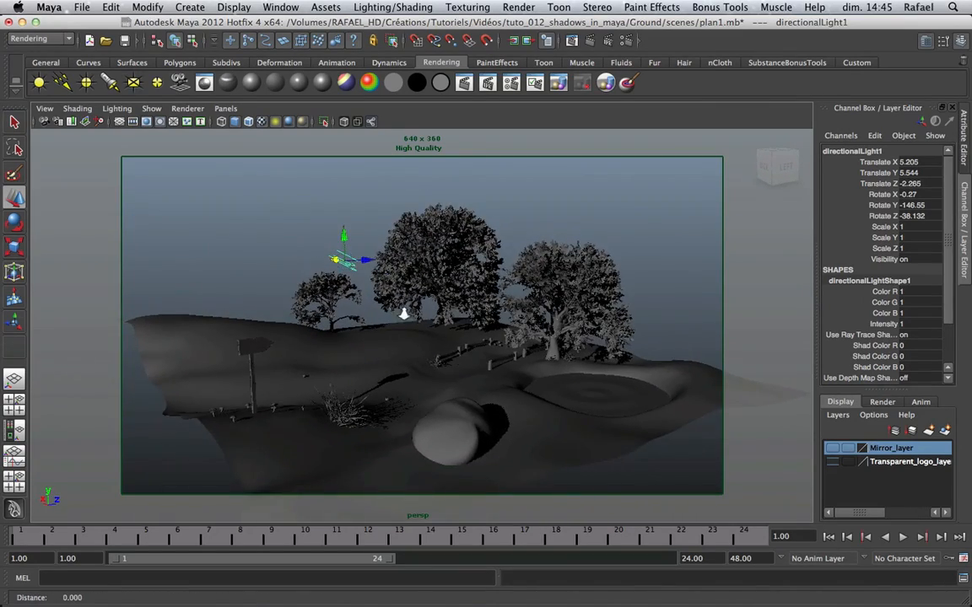
alt+right_drag(404, 314, 453, 309)
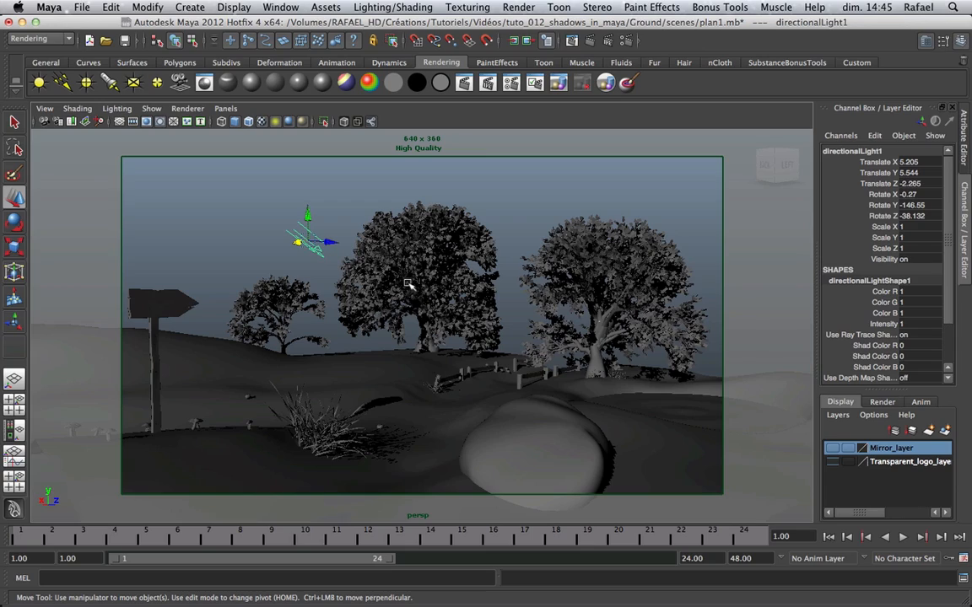
alt+drag(384, 277, 405, 285)
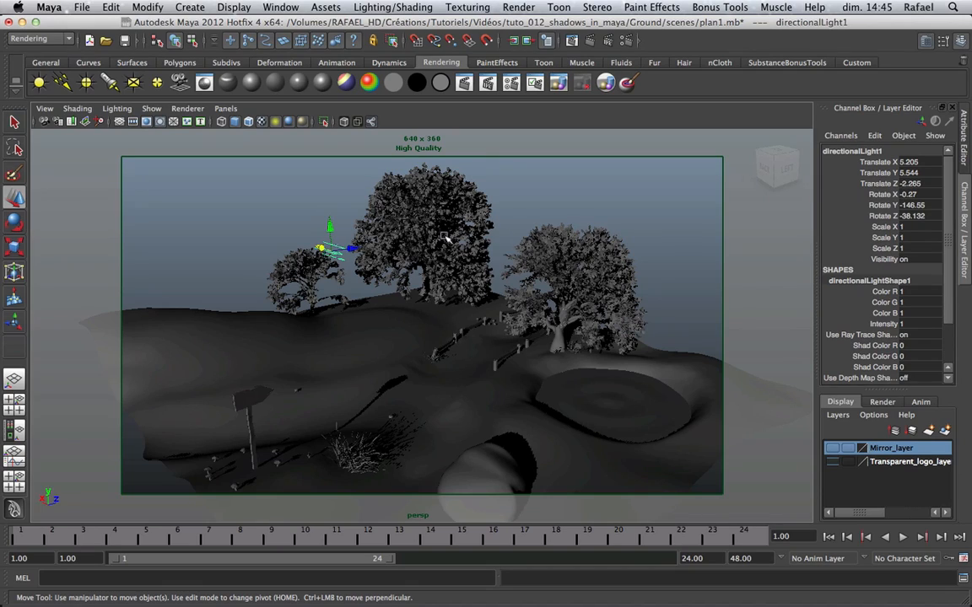
alt+drag(445, 239, 548, 342)
scroll(529, 341, down, 5)
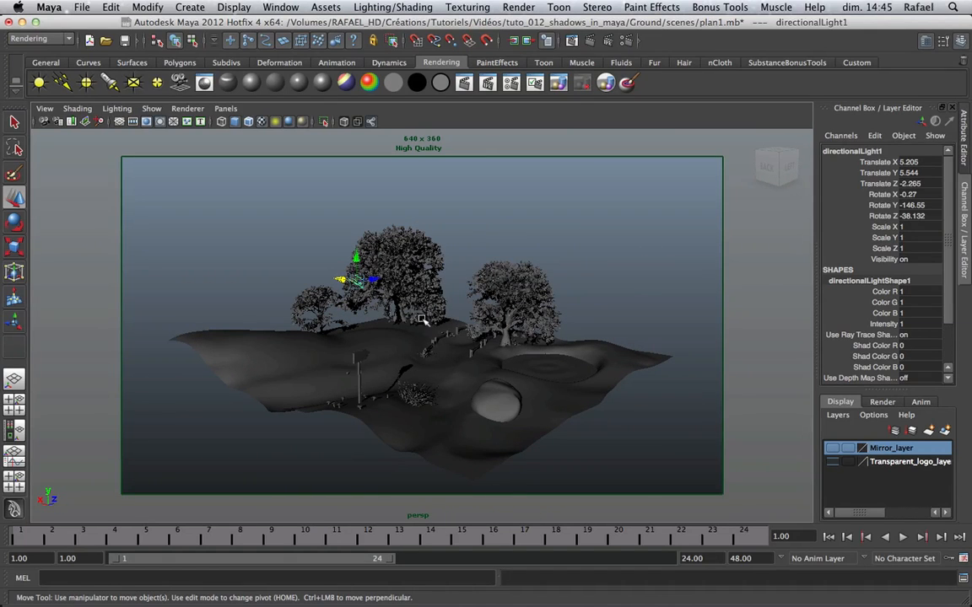
drag(357, 278, 271, 249)
scroll(372, 304, up, 3)
Toggle the directional light's ray trace shadows off and back on to compare the shadows in the viewport
click(965, 159)
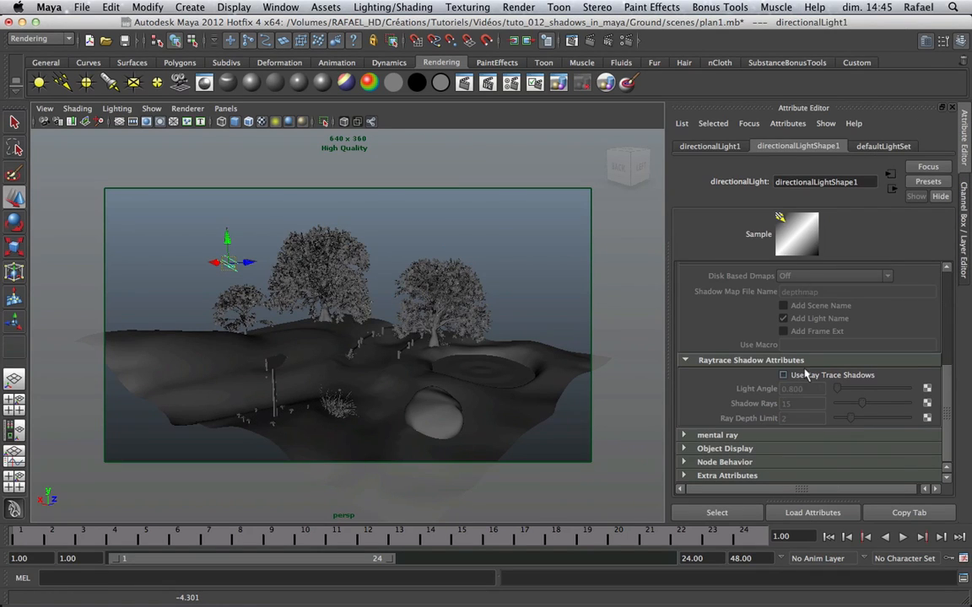
click(790, 361)
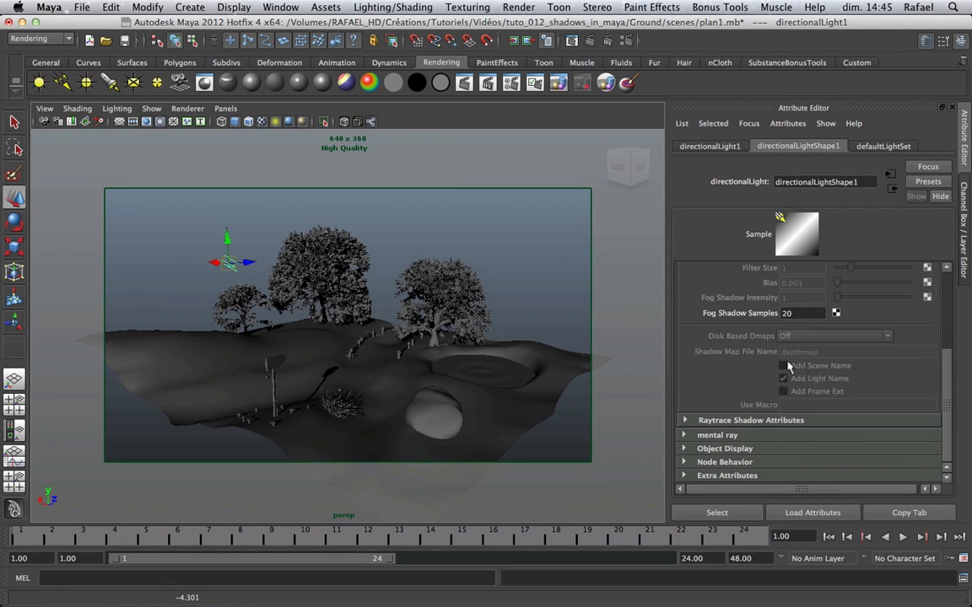
click(828, 419)
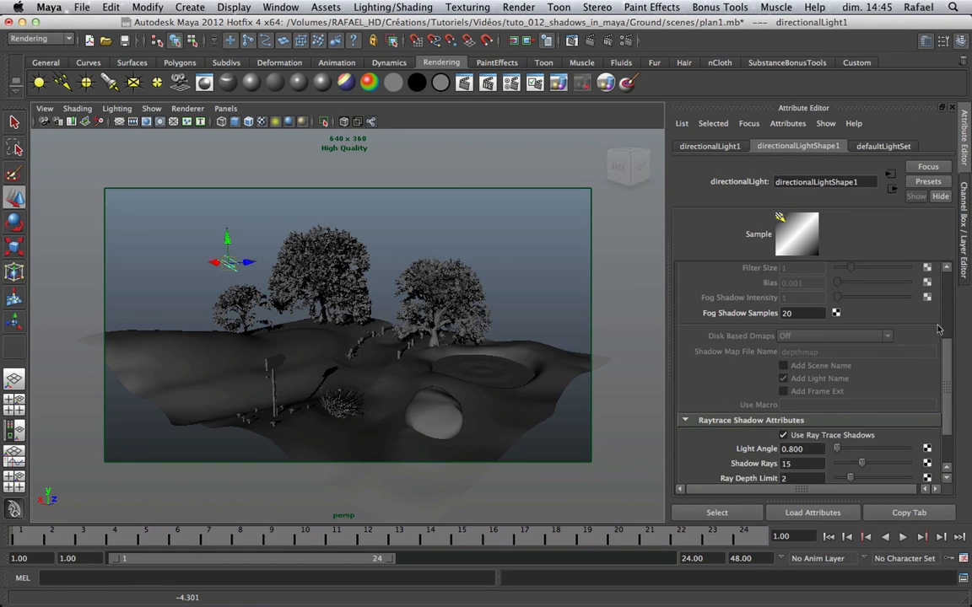
click(965, 200)
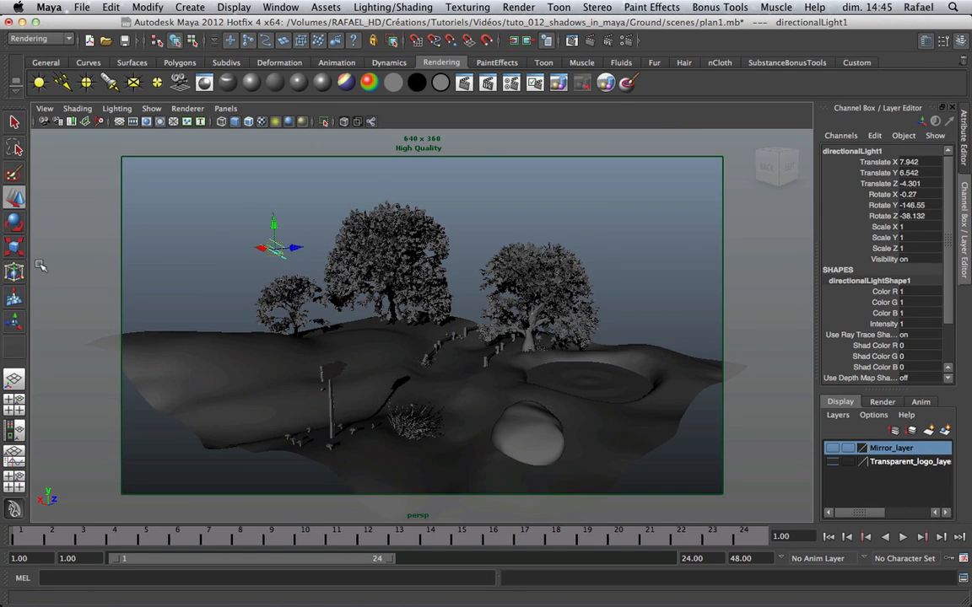
Create a spot light at the origin and raise it to about 2.05 on the Y axis
click(203, 194)
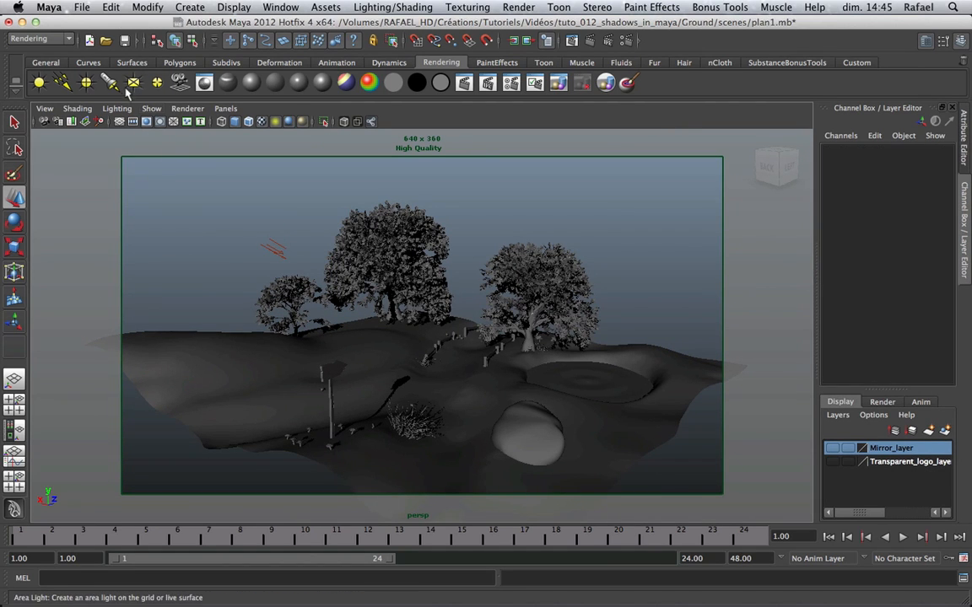
click(109, 82)
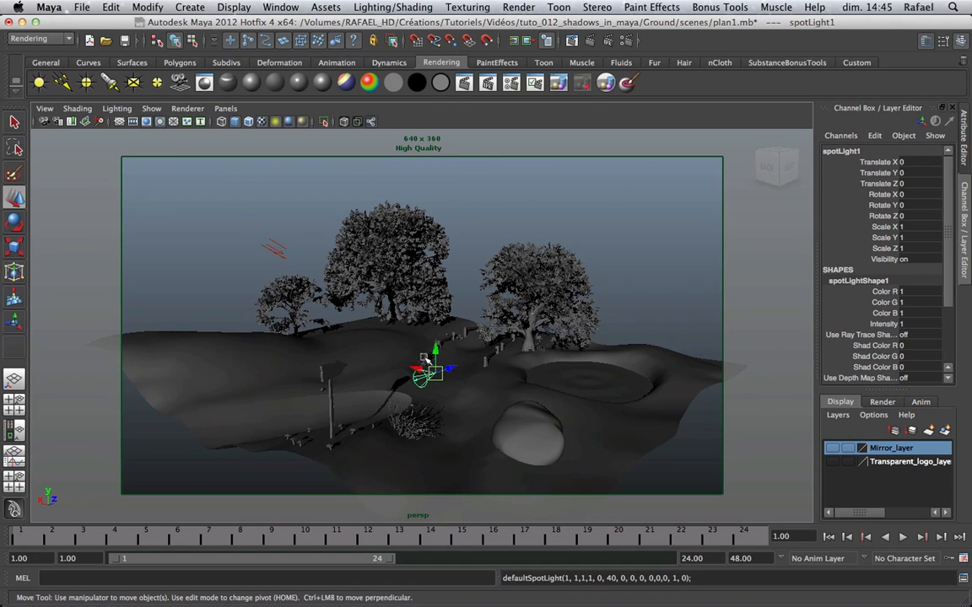
drag(435, 350, 436, 314)
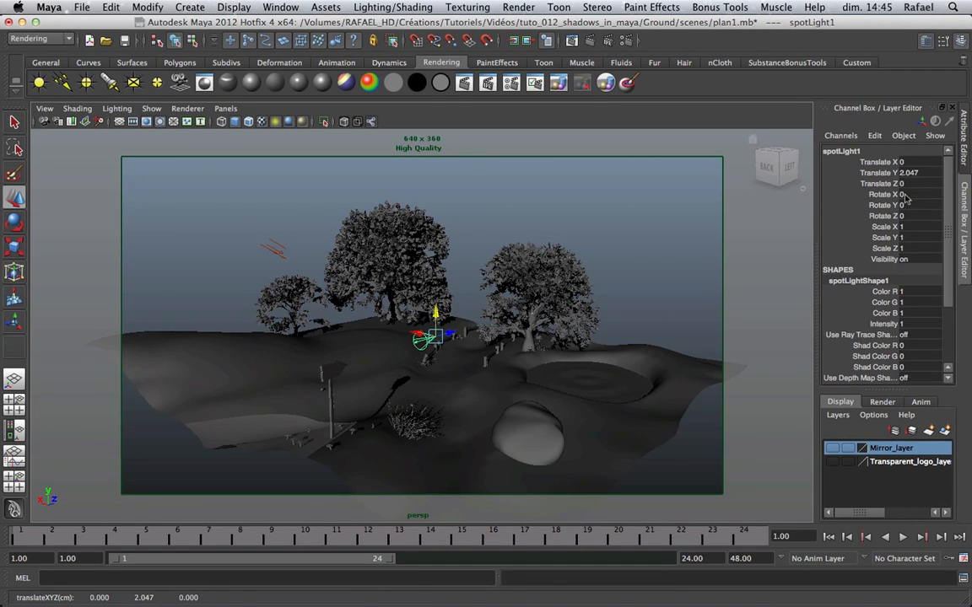
Examine the spot light's depth map and ray trace shadow attributes, including its Light Radius setting
key(ctrl+a)
scroll(783, 350, down, 10)
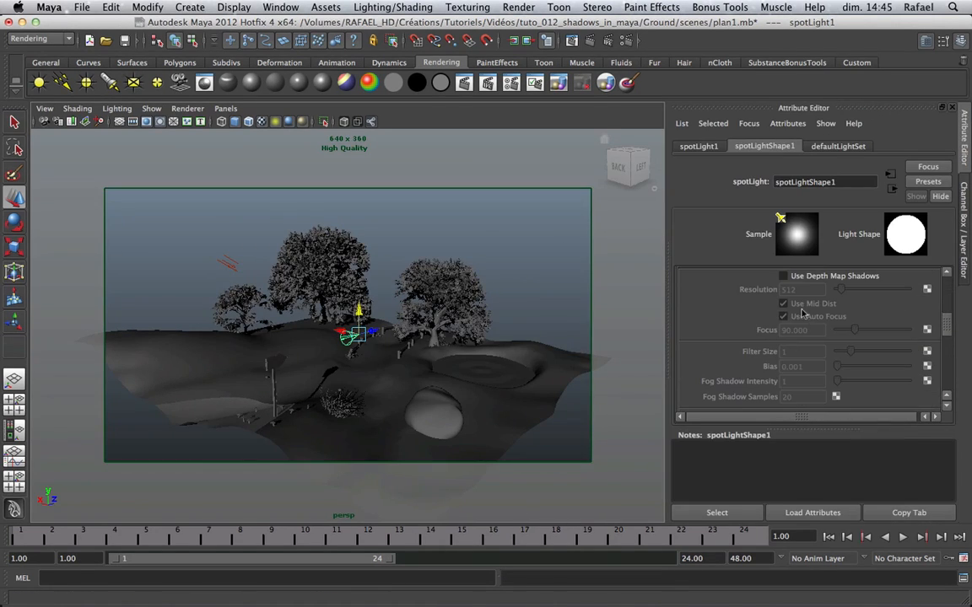
click(809, 319)
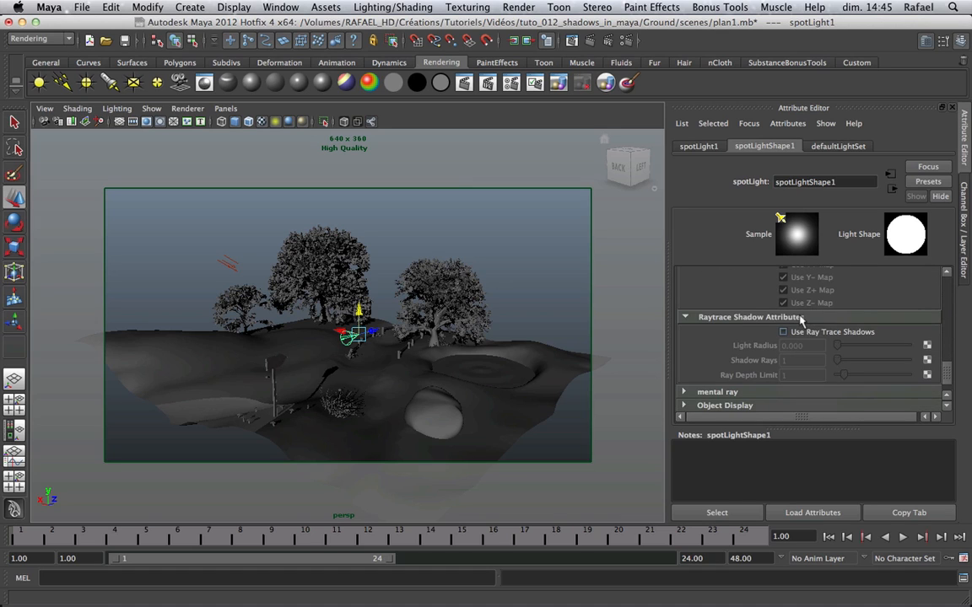
scroll(802, 317, up, 10)
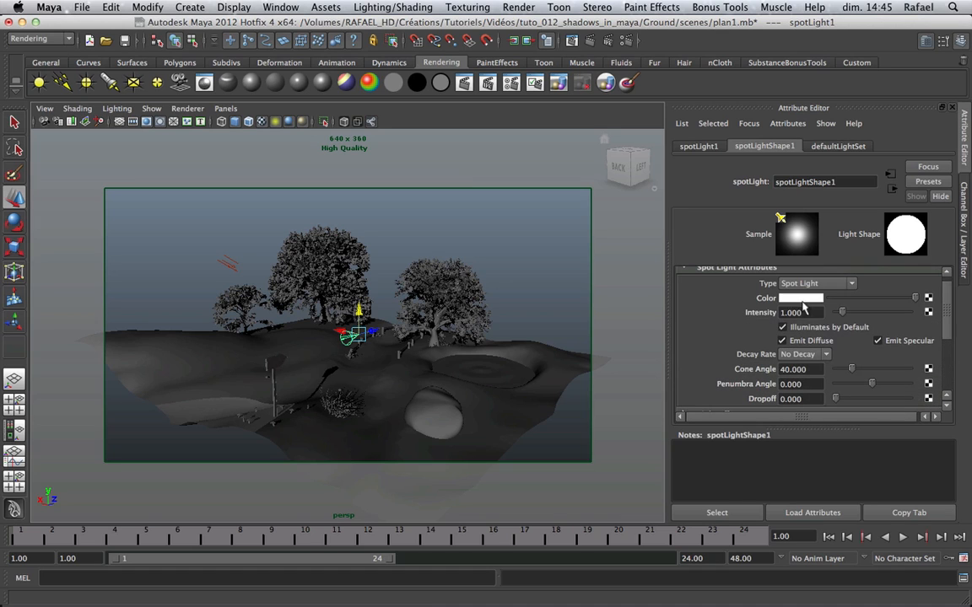
Reselect the spot light and delete it from the scene
click(361, 311)
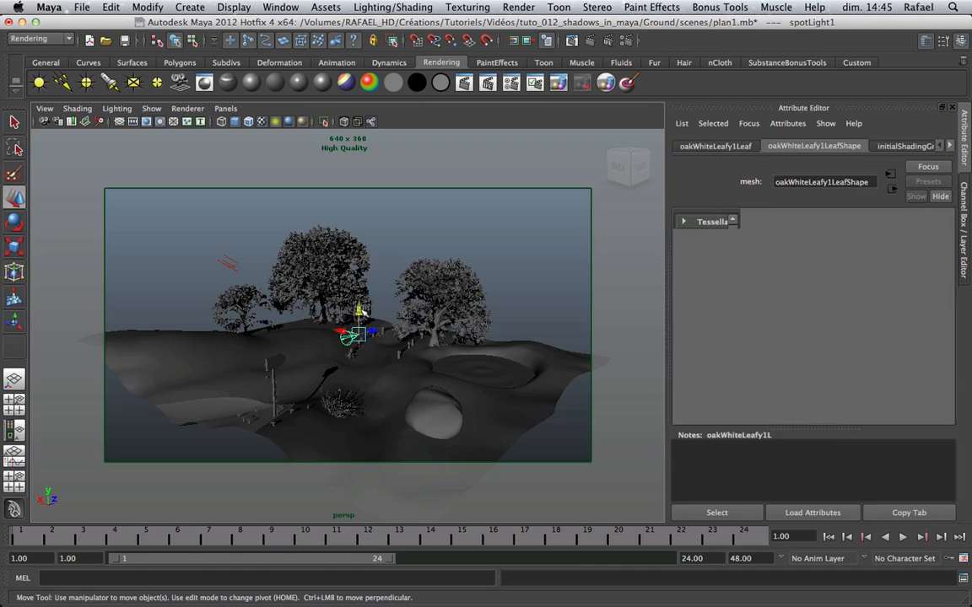
click(360, 310)
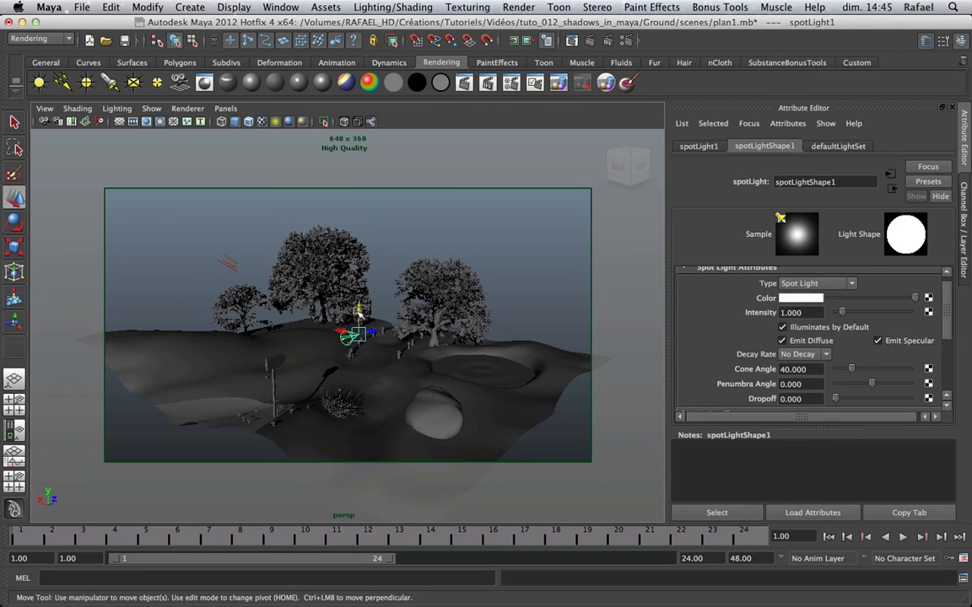
drag(359, 312, 361, 262)
key(Delete)
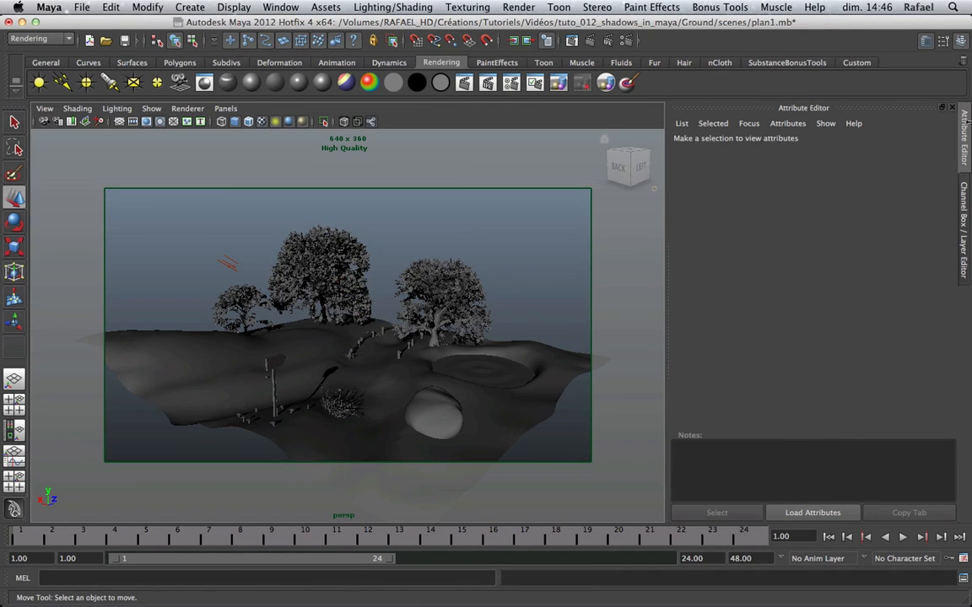
key(ctrl+a)
mouse_move(526, 273)
alt+mouse_down()
mouse_move(560, 293)
mouse_move(358, 307)
mouse_move(520, 288)
alt+mouse_up()
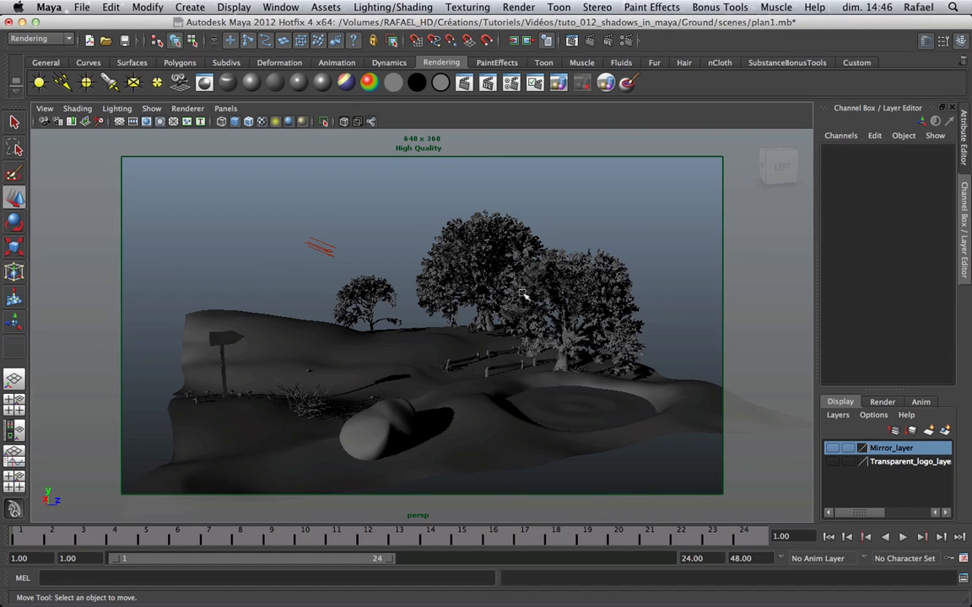
alt+drag(288, 229, 413, 288)
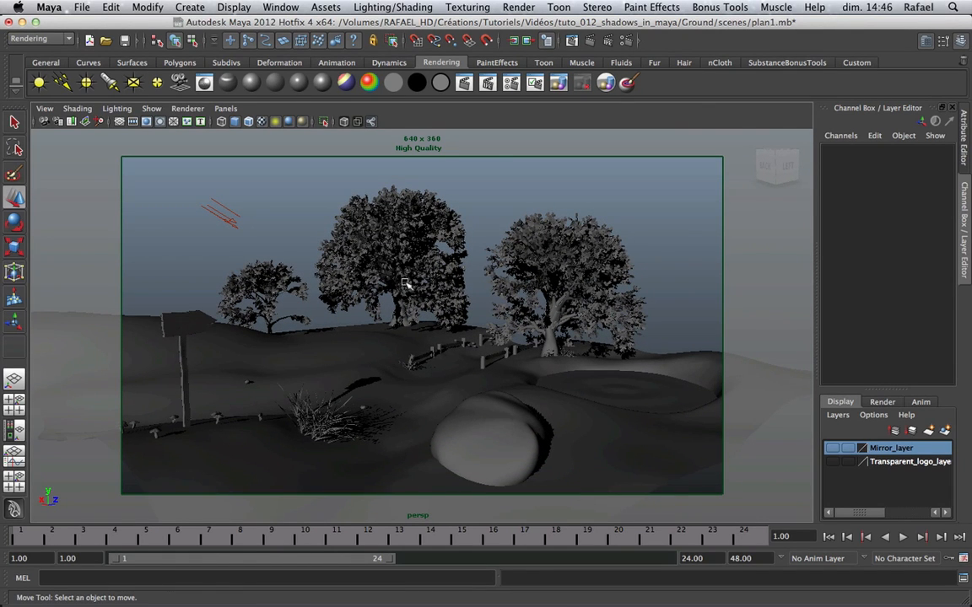